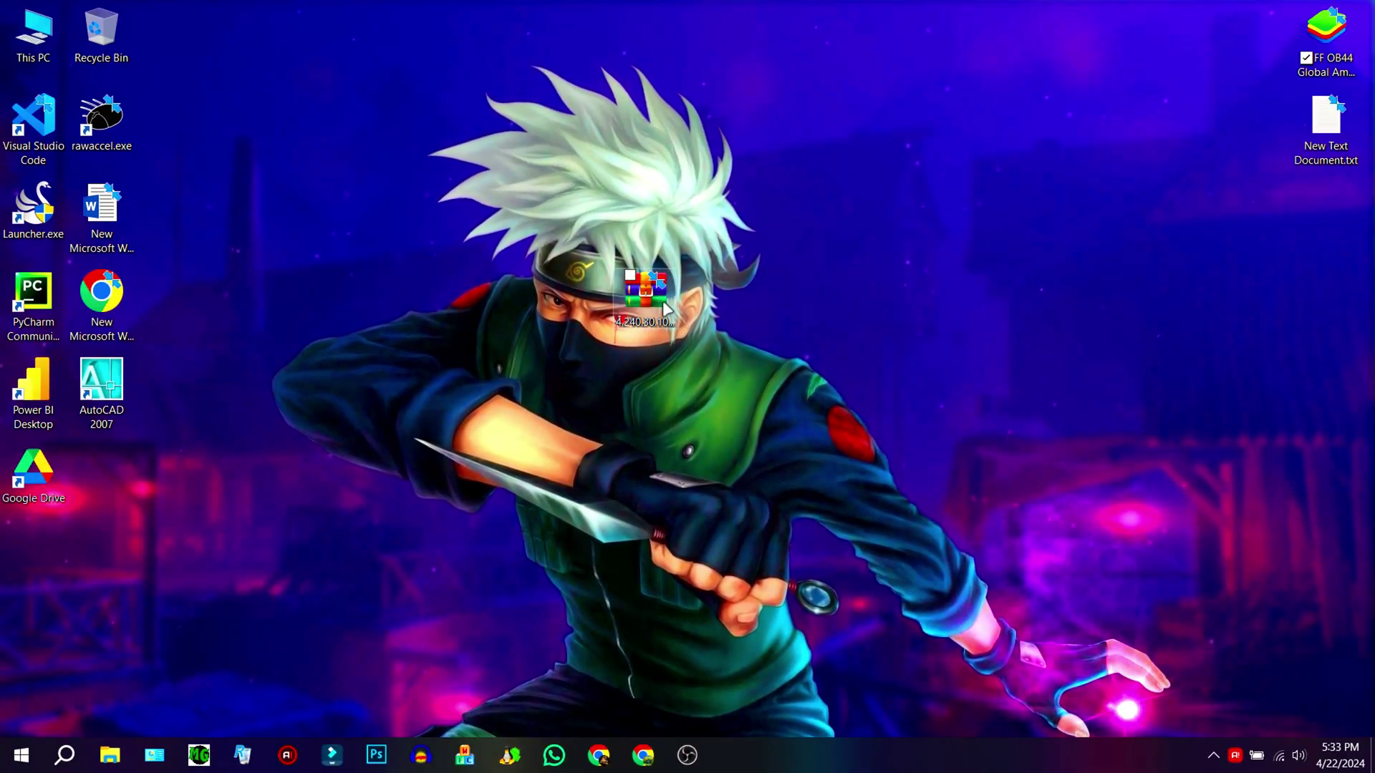
# Inspect the file size of 4.240.30.1002_e4v.rar in its properties and close them
pyautogui.moveTo(663, 300); pyautogui.dragTo(731, 300)
pyautogui.moveTo(571, 194); pyautogui.dragTo(663, 270)
pyautogui.rightClick(715, 292)
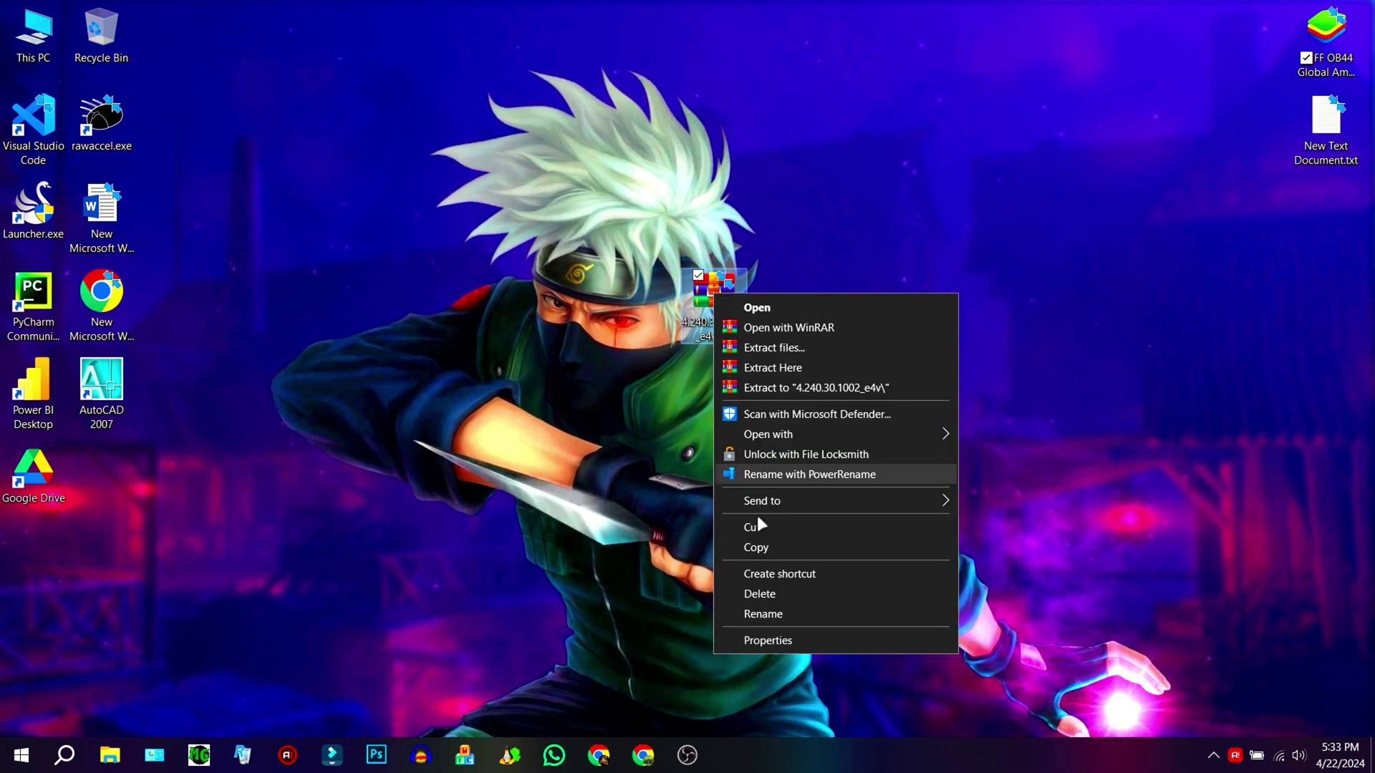
pyautogui.click(757, 635)
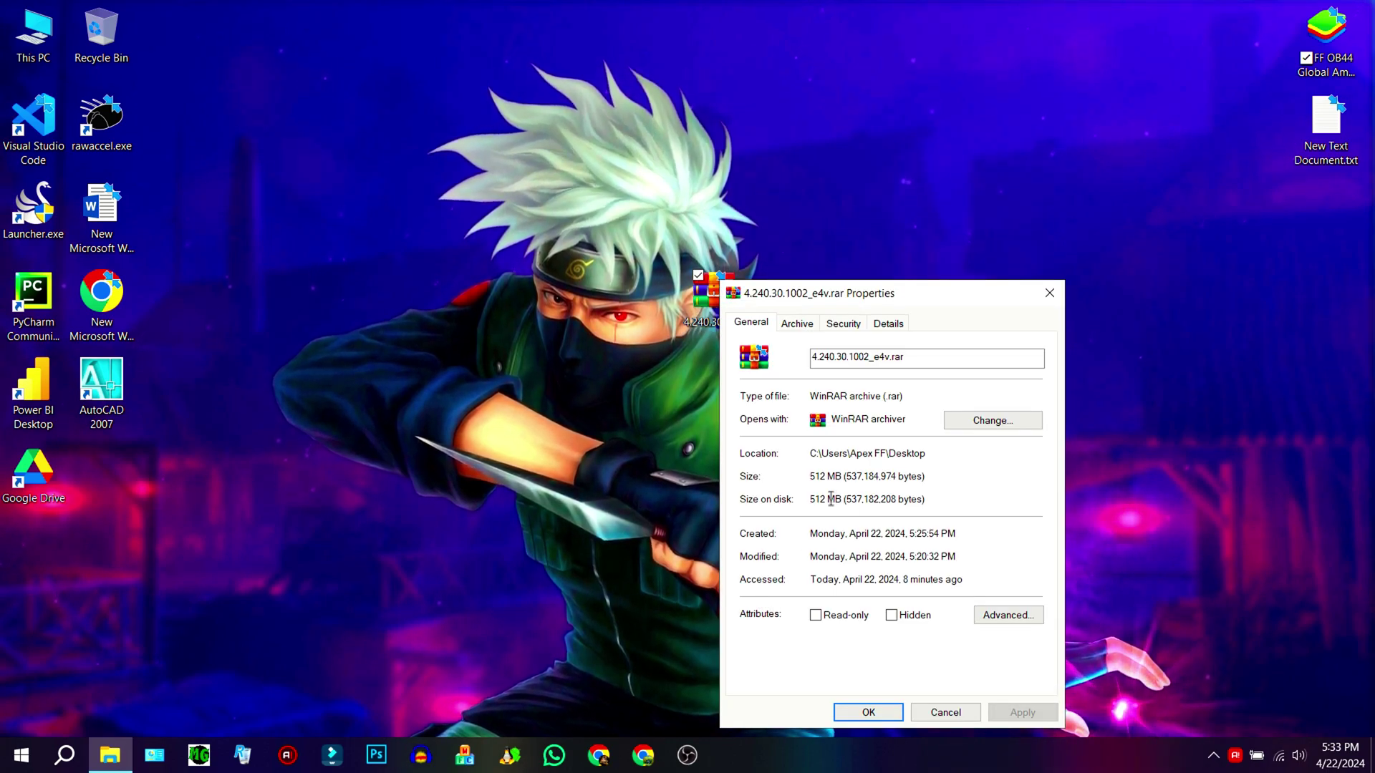
pyautogui.doubleClick(817, 476)
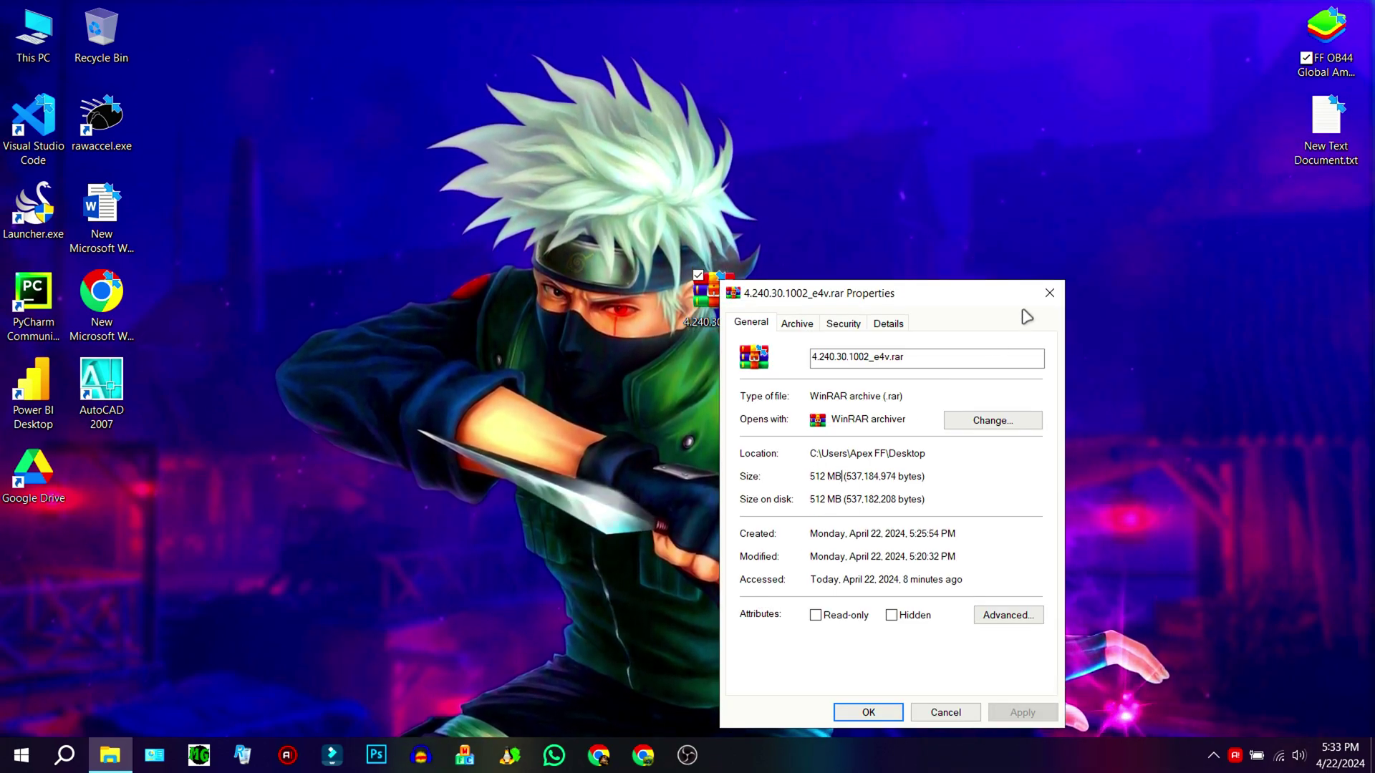
pyautogui.click(1047, 294)
# Extract 4.240.30.1002_e4v.rar into its own folder, entering the archive password
pyautogui.rightClick(728, 297)
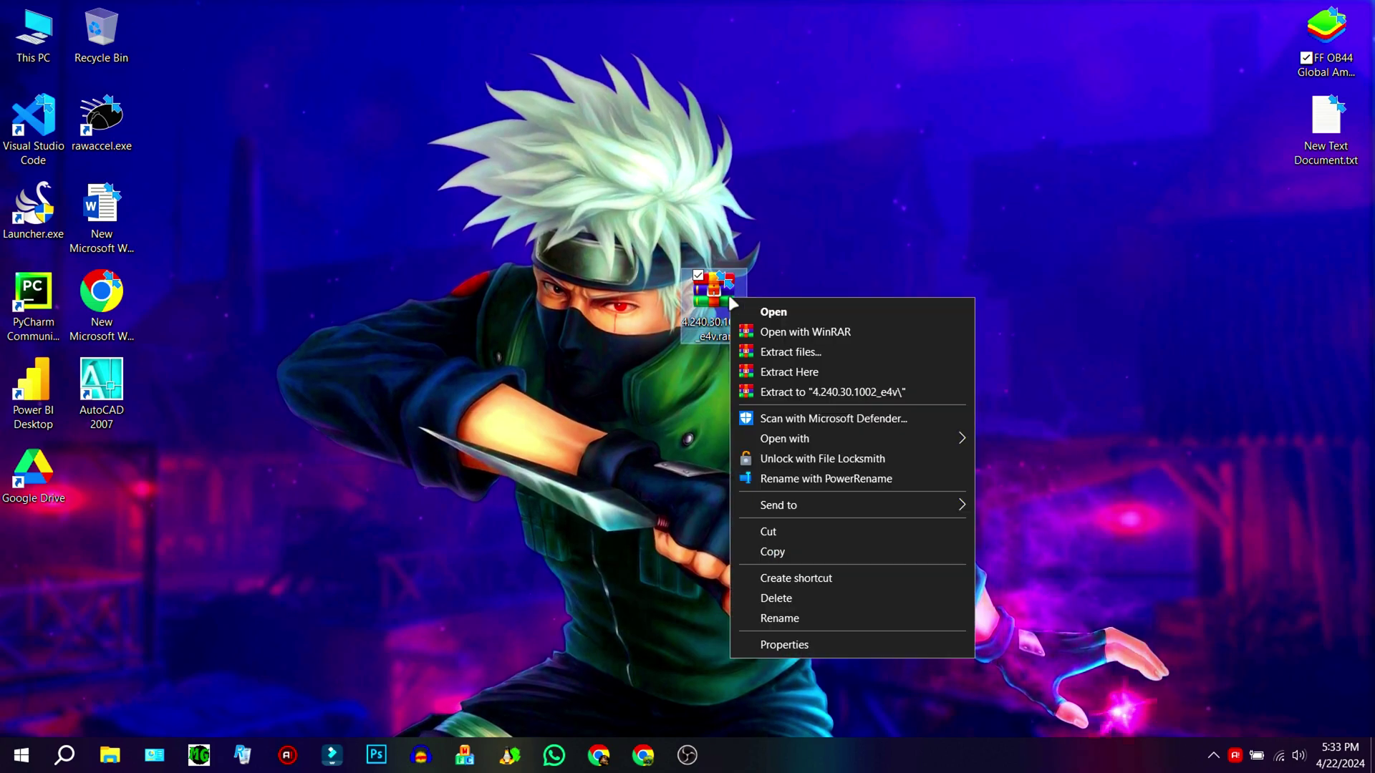
pyautogui.click(798, 388)
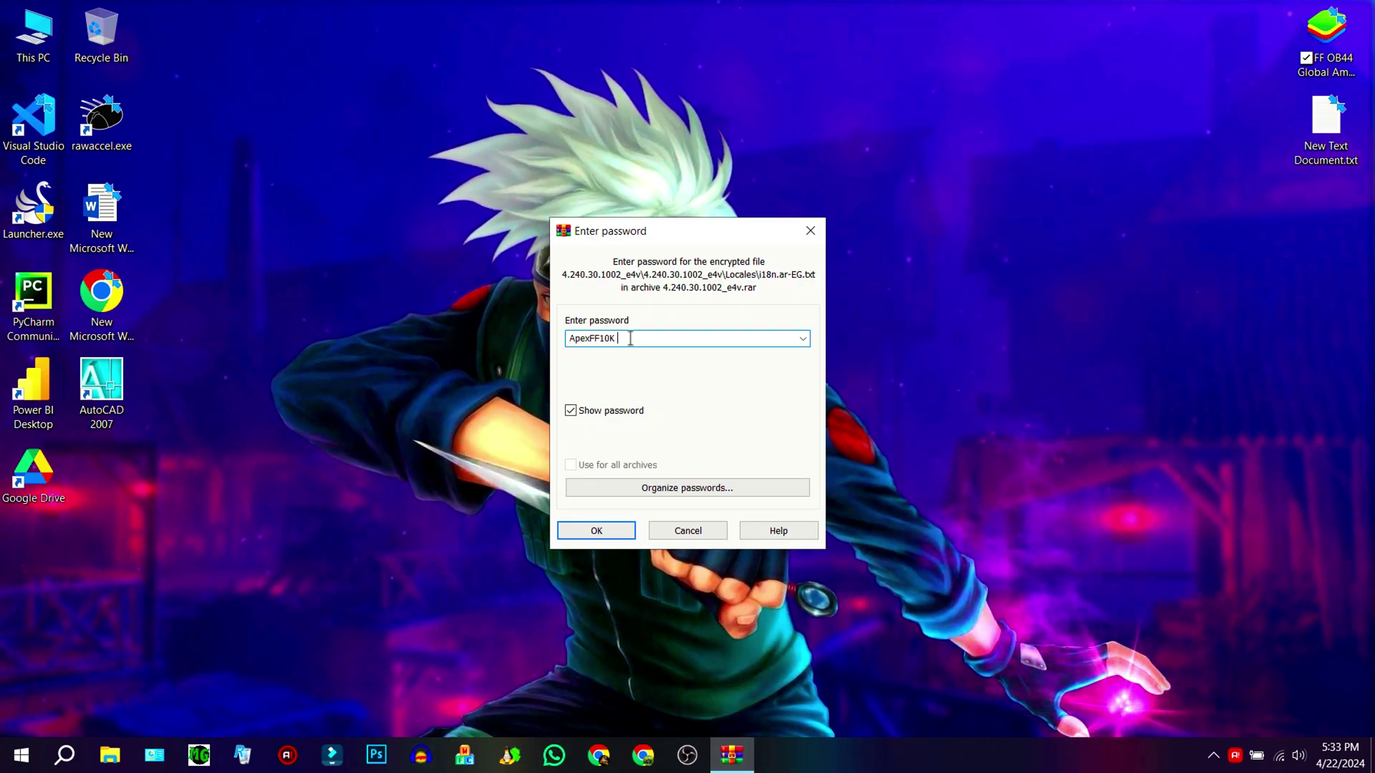
pyautogui.click(597, 529)
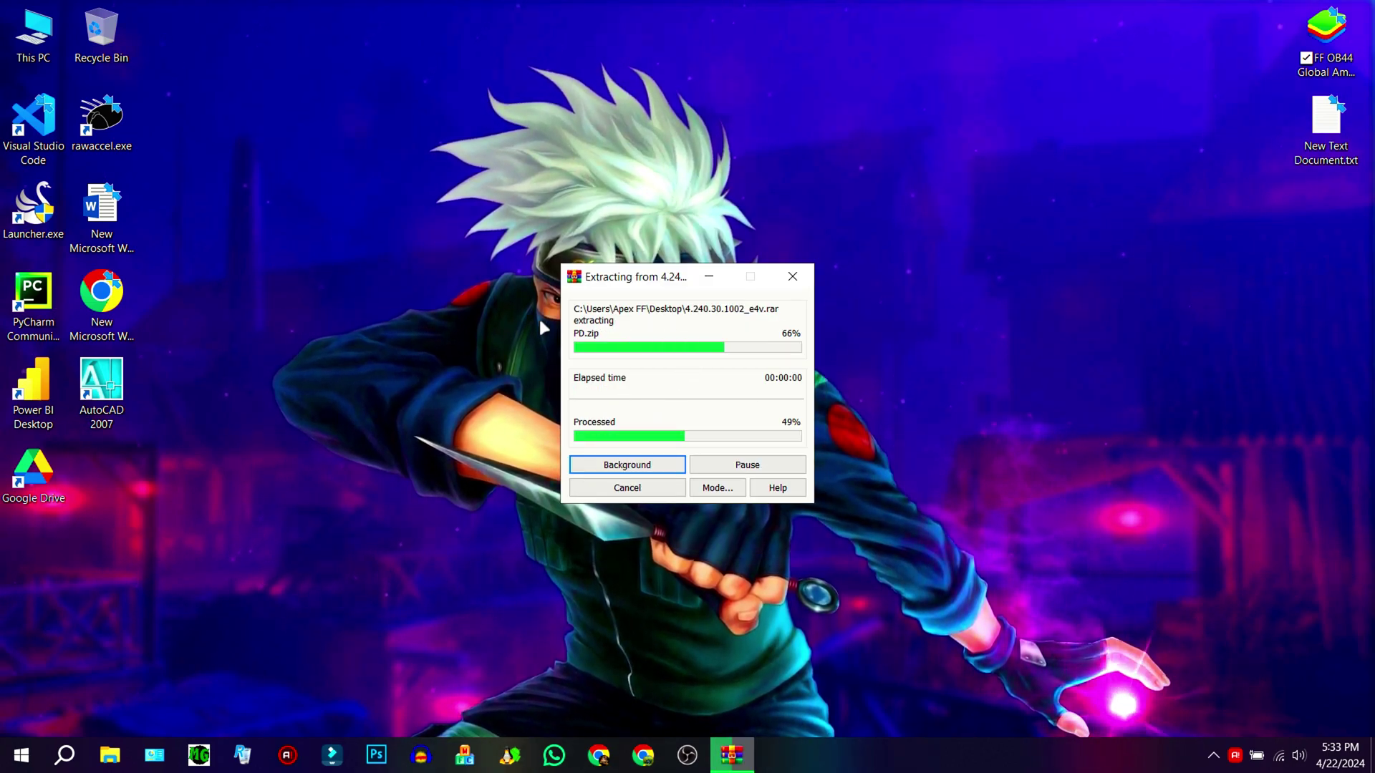
# Place the extracted folder in the open desktop area and open its innermost 4.240.30.1002_e4v subfolder
pyautogui.moveTo(39, 558); pyautogui.dragTo(800, 300)
pyautogui.doubleClick(801, 305)
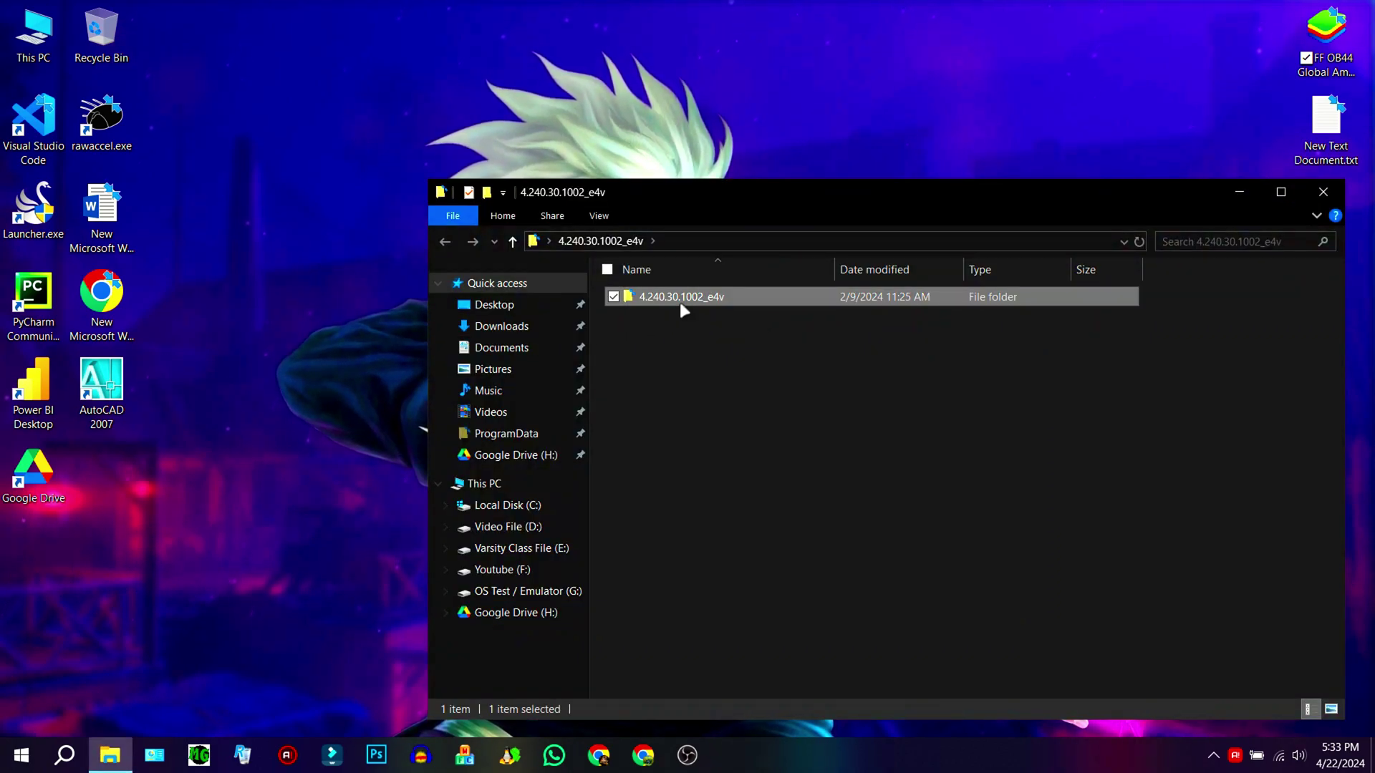
pyautogui.doubleClick(673, 308)
pyautogui.click(705, 299)
pyautogui.doubleClick(705, 299)
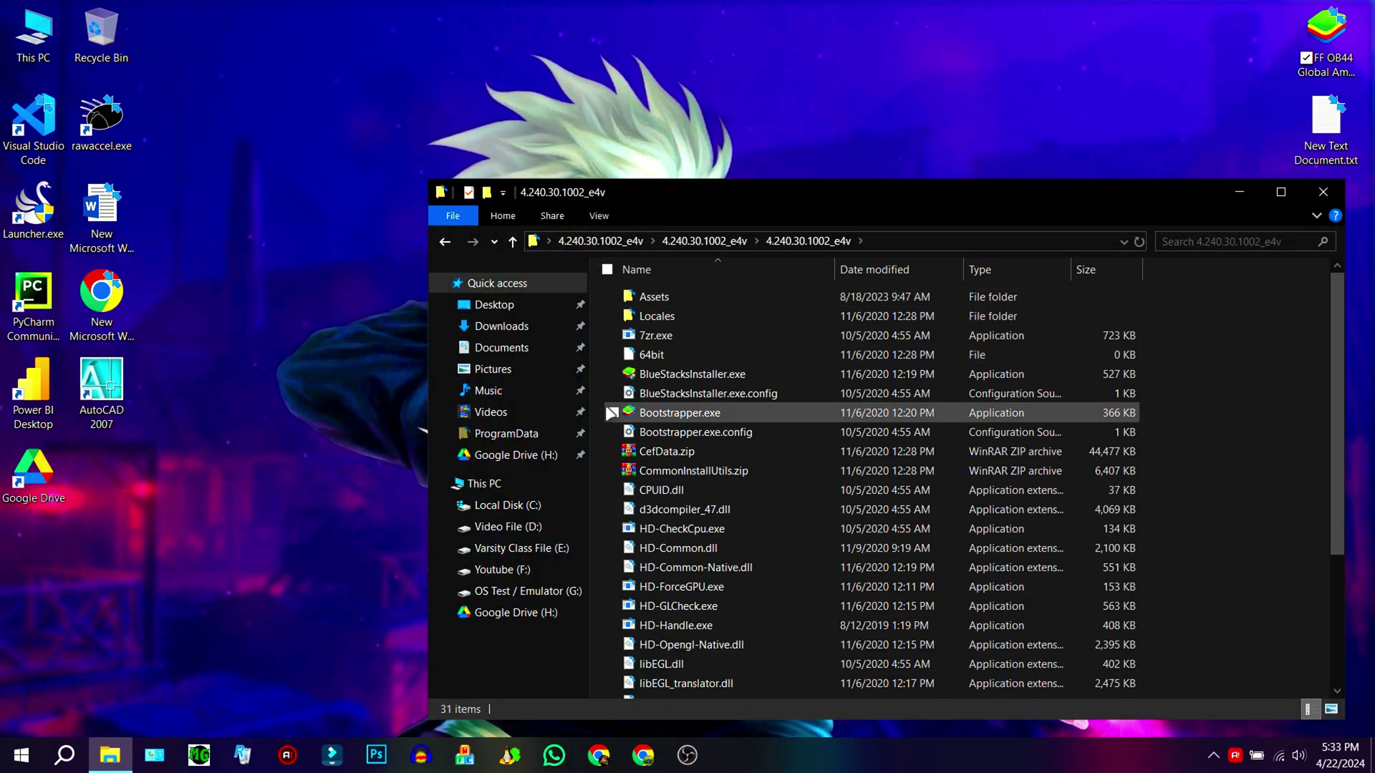
# Run BlueStacksInstaller.exe and complete the emulator installation with the default options
pyautogui.doubleClick(700, 380)
pyautogui.click(613, 496)
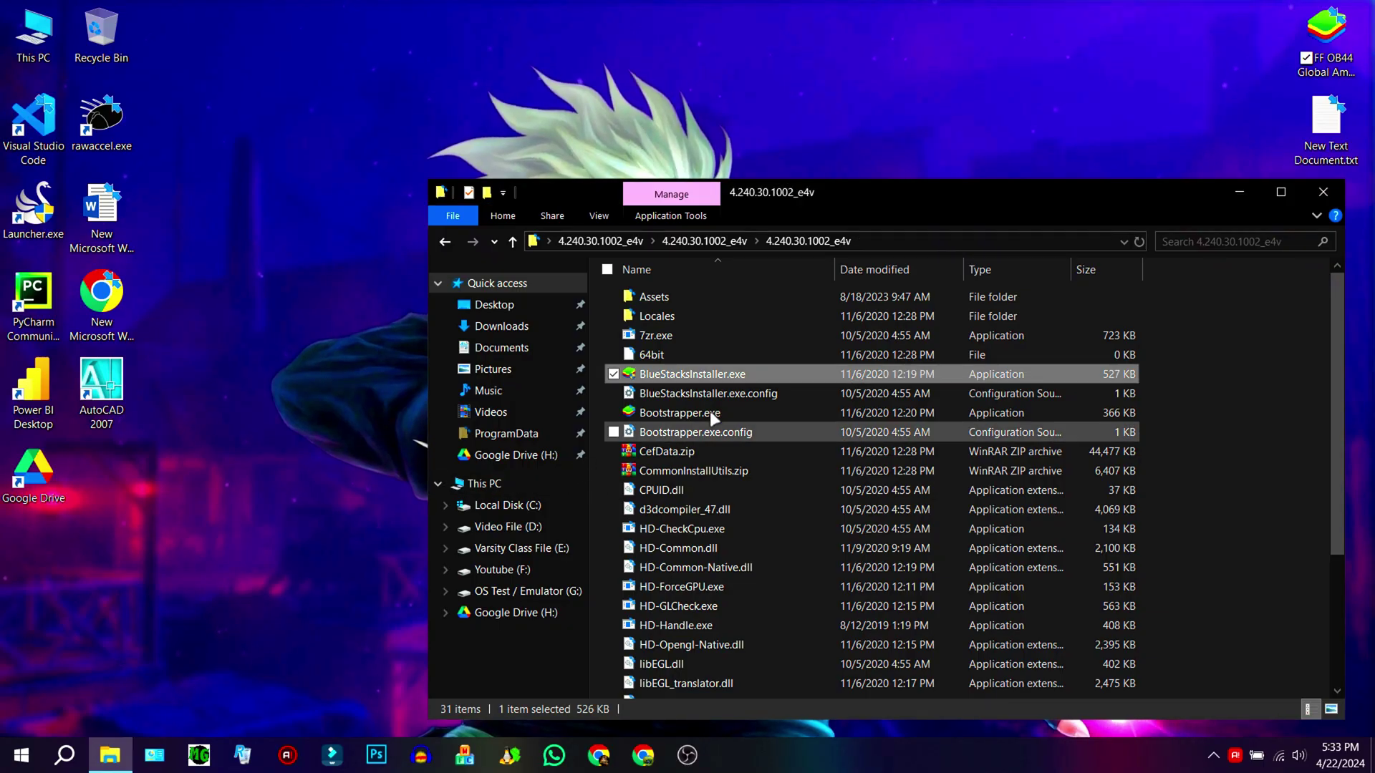
pyautogui.click(1240, 193)
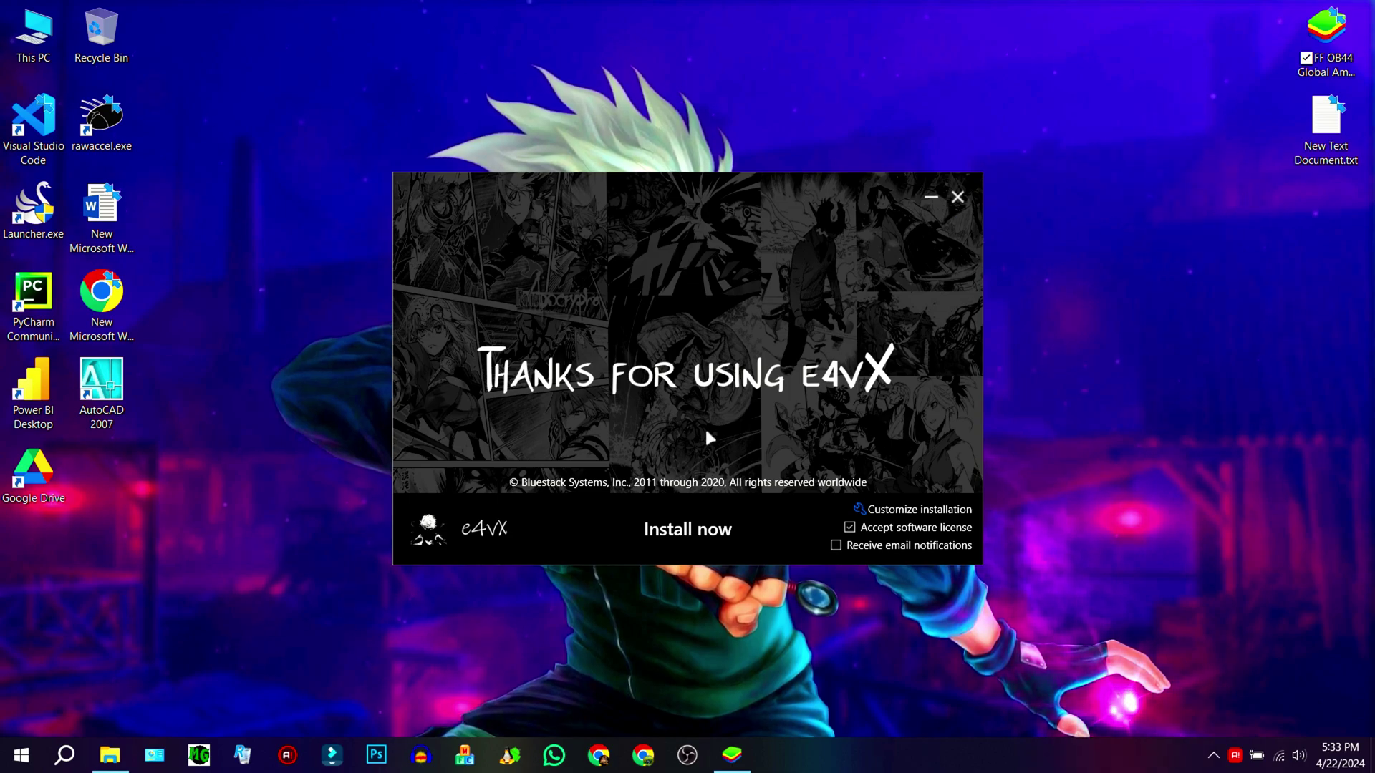
pyautogui.click(698, 534)
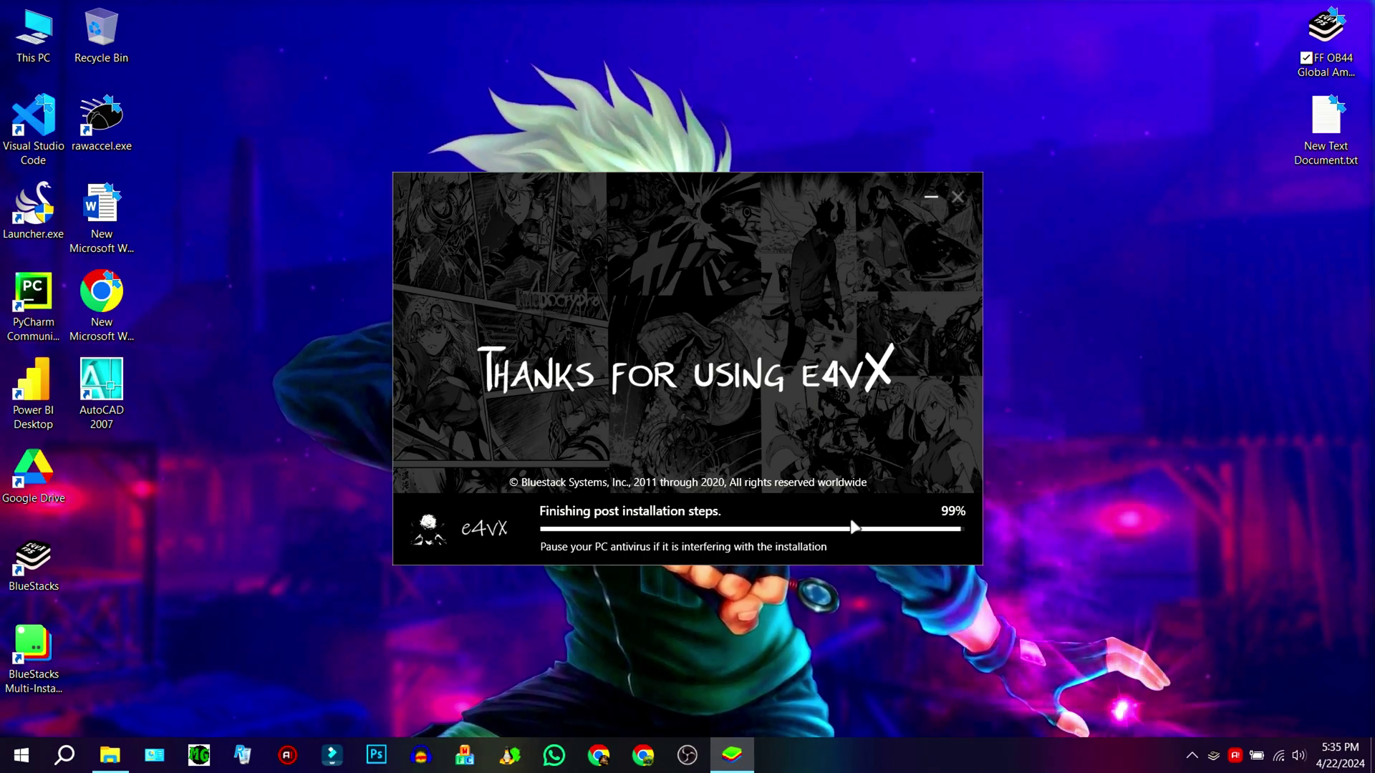
pyautogui.click(674, 542)
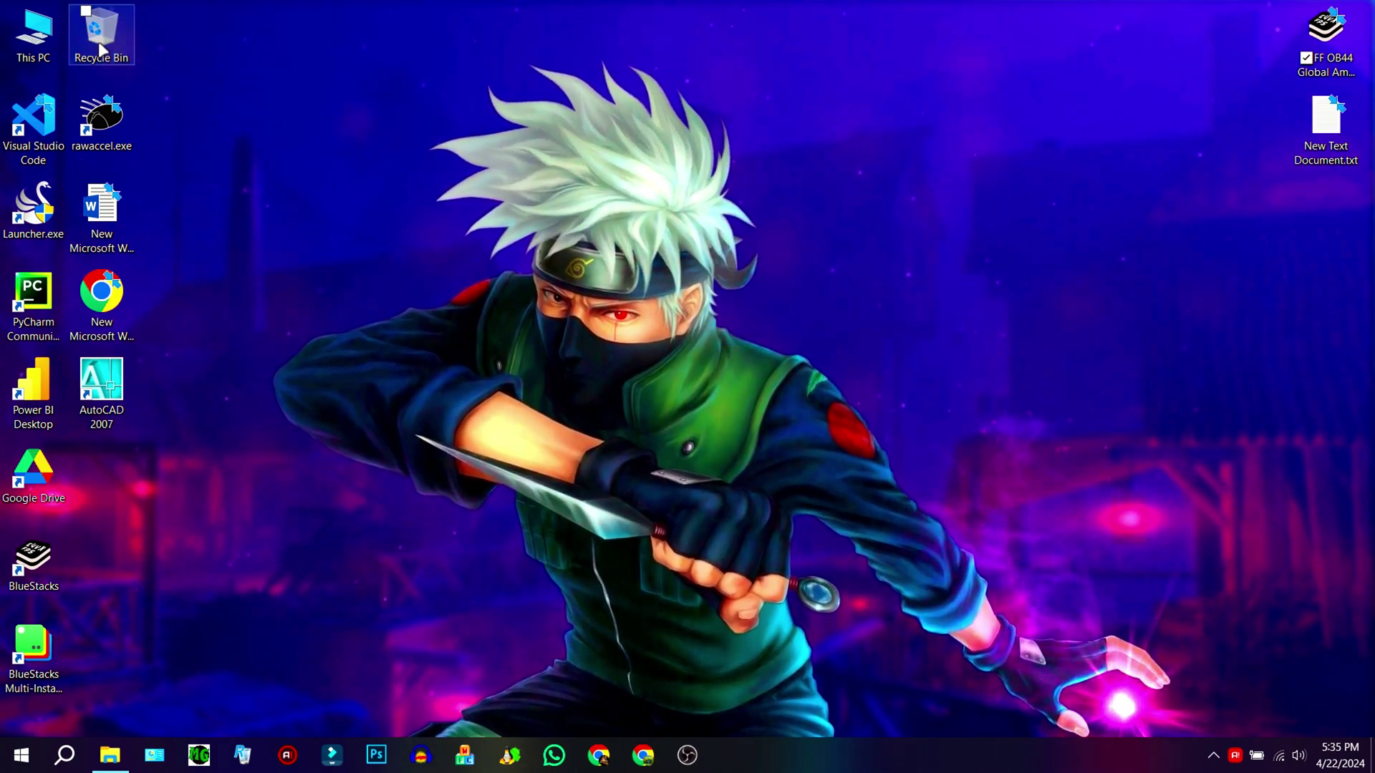
# Move the BlueStacks shortcut to the open desktop area, change its window run mode and enable Run as administrator in its advanced properties
pyautogui.moveTo(34, 562); pyautogui.dragTo(440, 297)
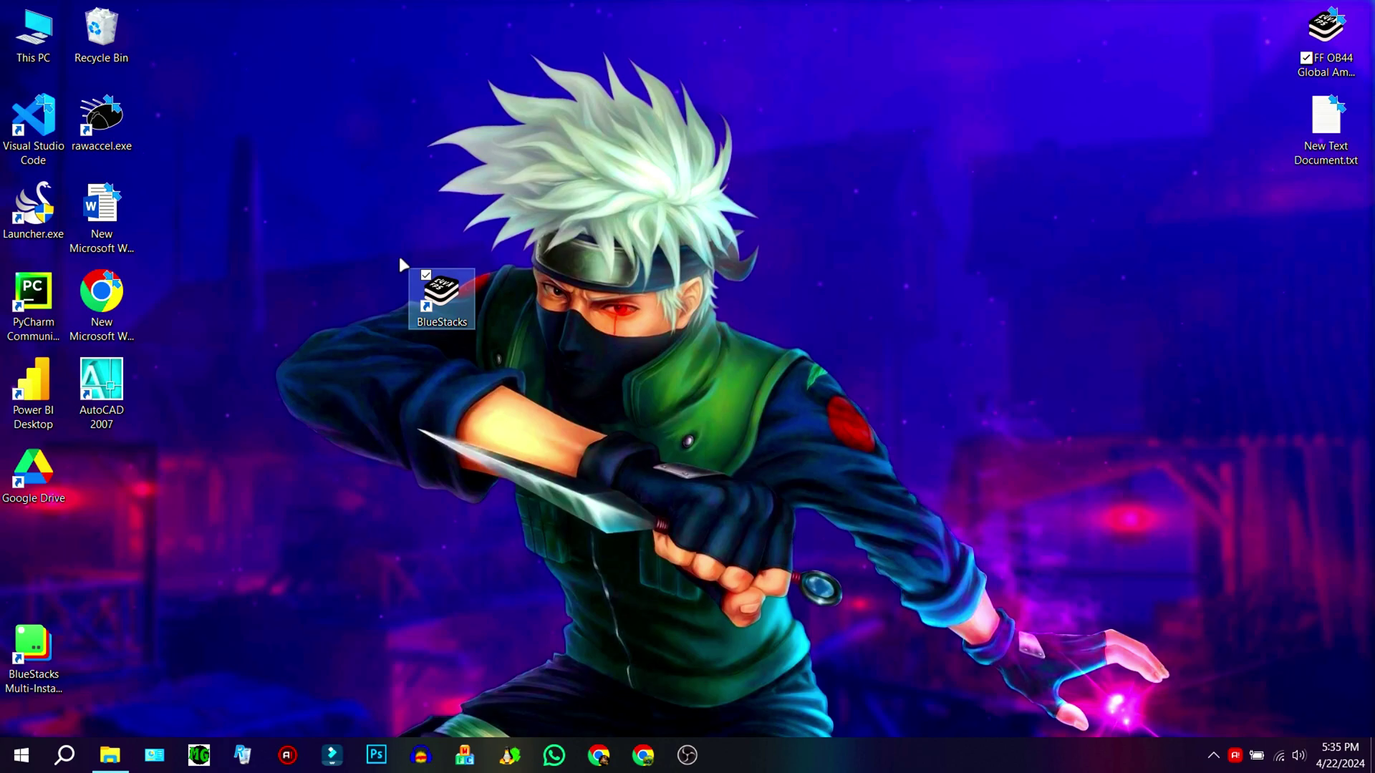
pyautogui.rightClick(450, 271)
pyautogui.click(501, 723)
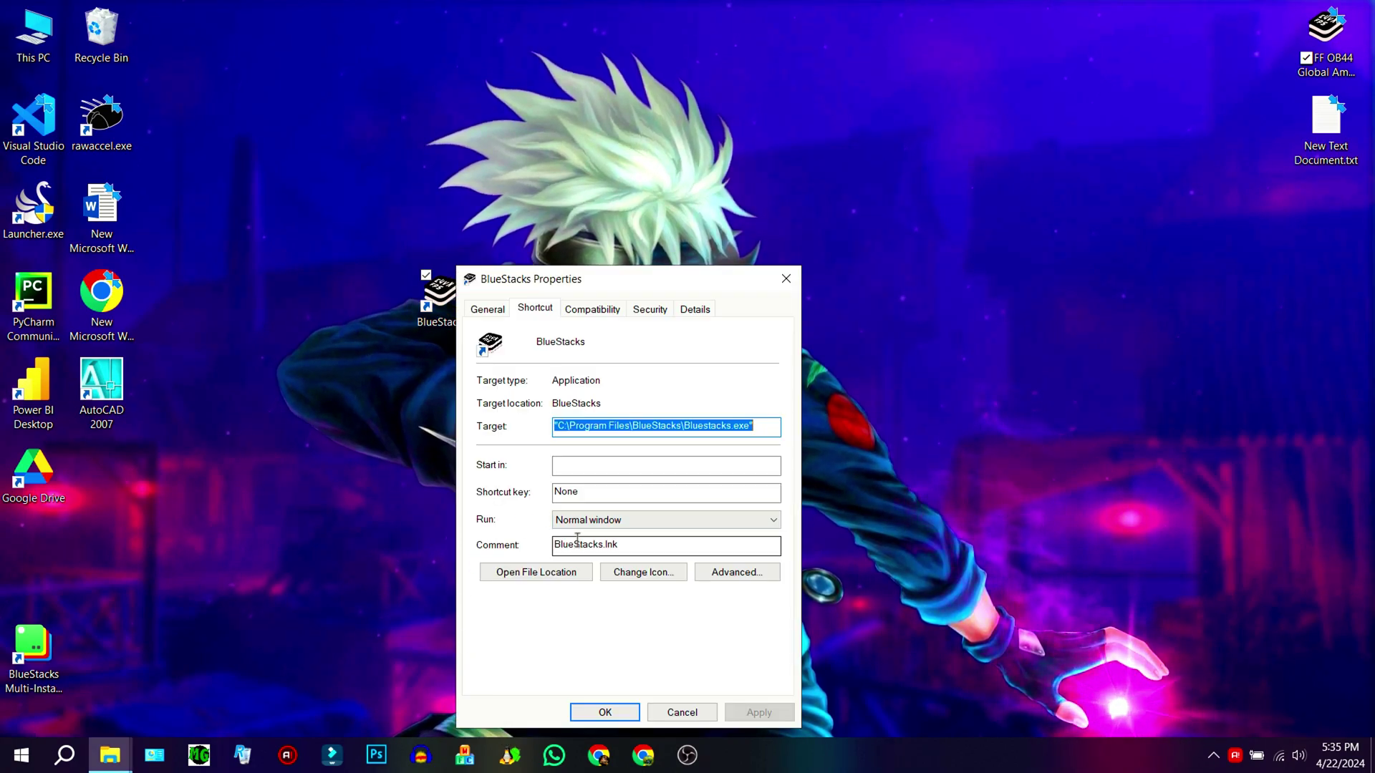
pyautogui.click(666, 520)
pyautogui.click(630, 562)
pyautogui.click(738, 572)
pyautogui.click(494, 399)
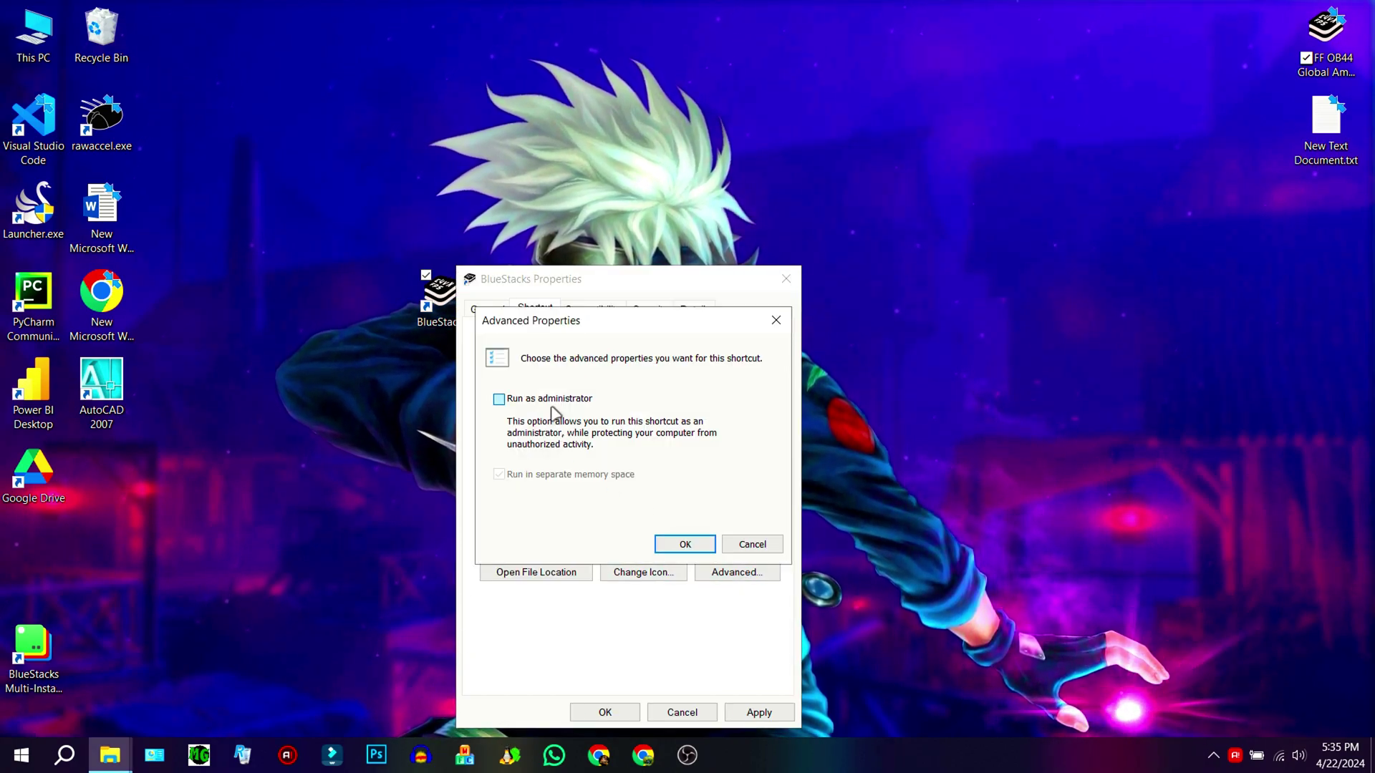
pyautogui.click(670, 630)
# Set the BlueStacks shortcut to Windows 8 compatibility mode and to run as an administrator, granting permission for the change
pyautogui.click(592, 308)
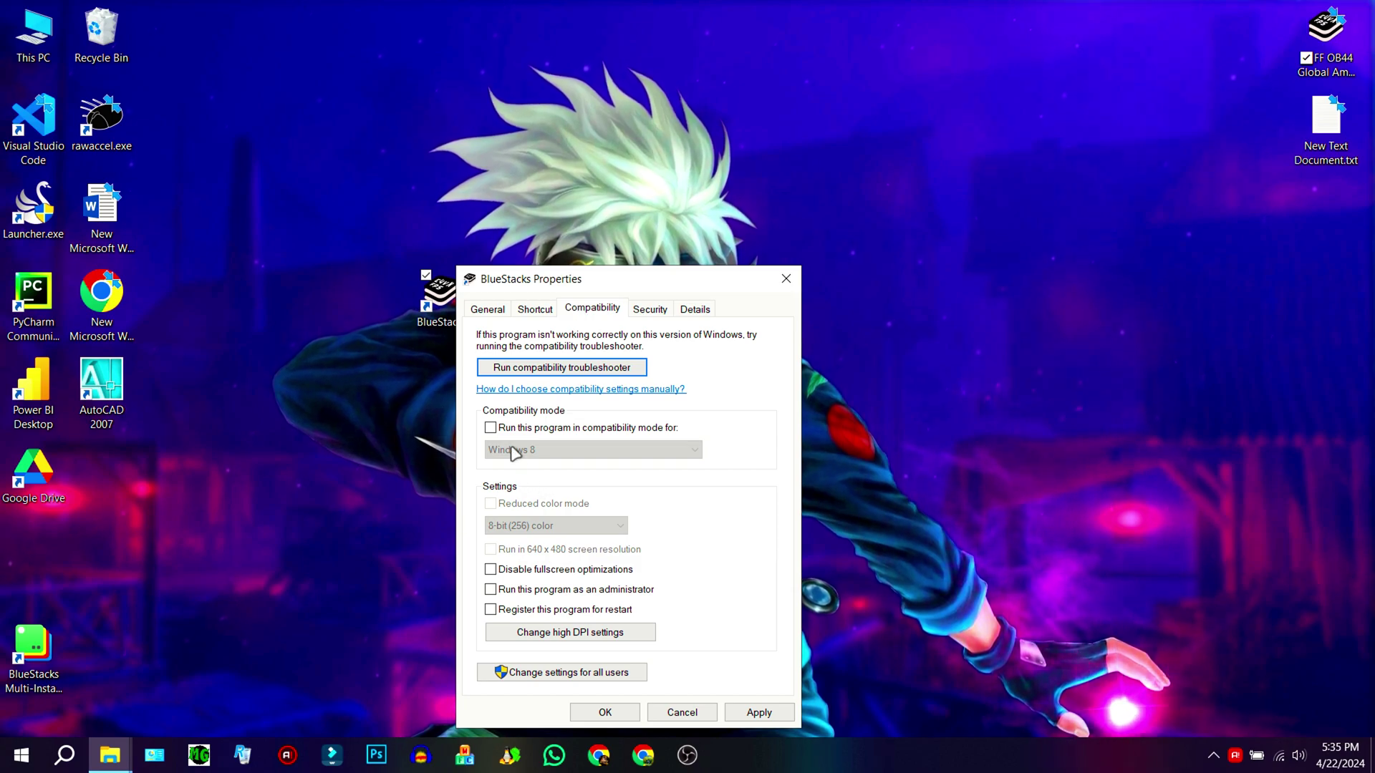
pyautogui.click(530, 427)
pyautogui.click(743, 719)
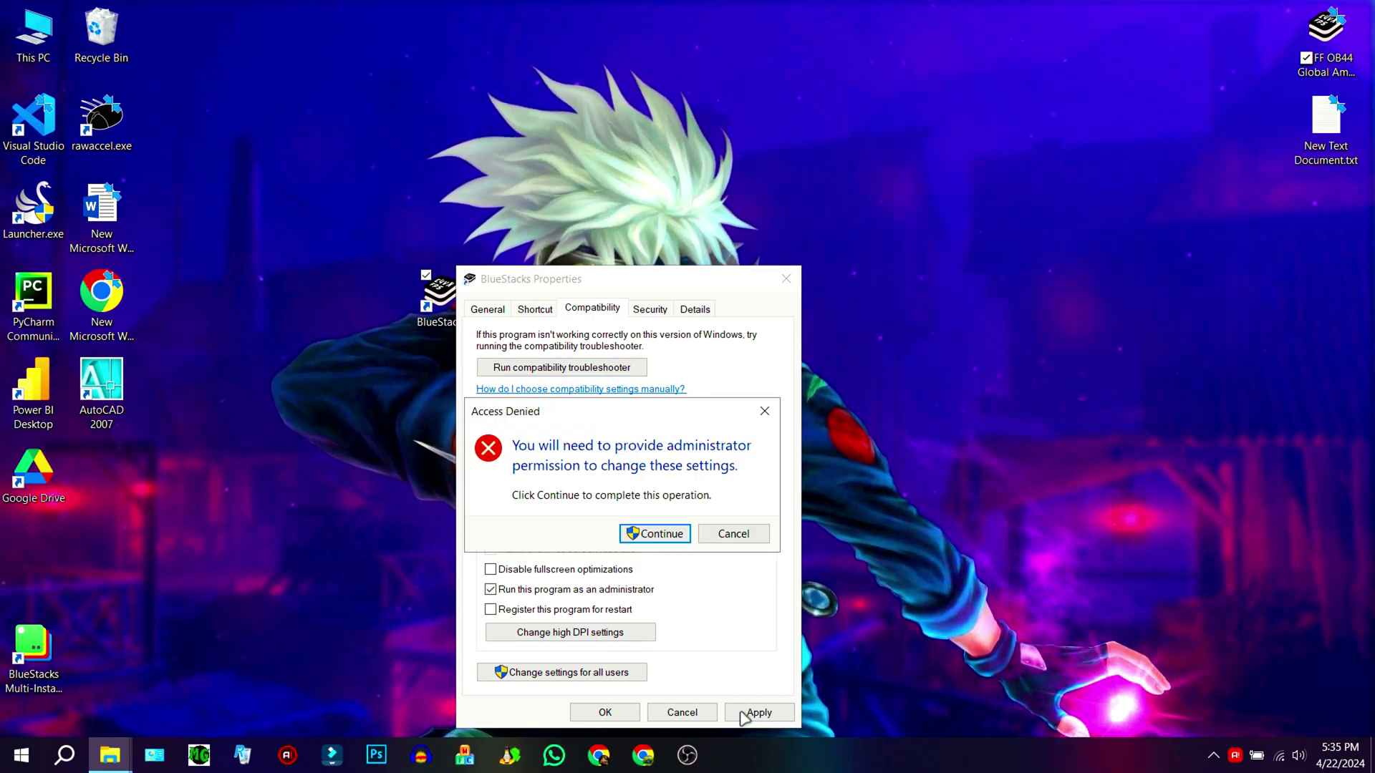
pyautogui.click(651, 534)
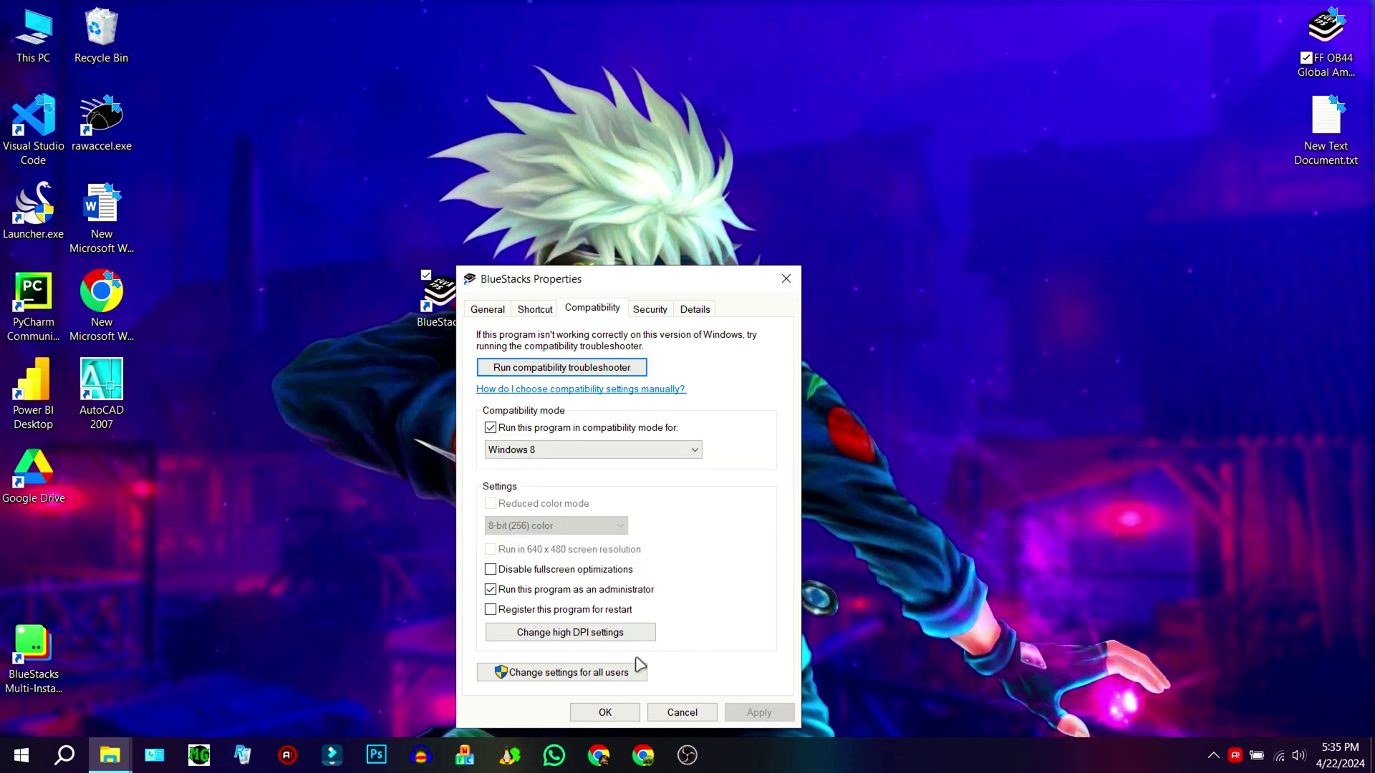
pyautogui.click(605, 712)
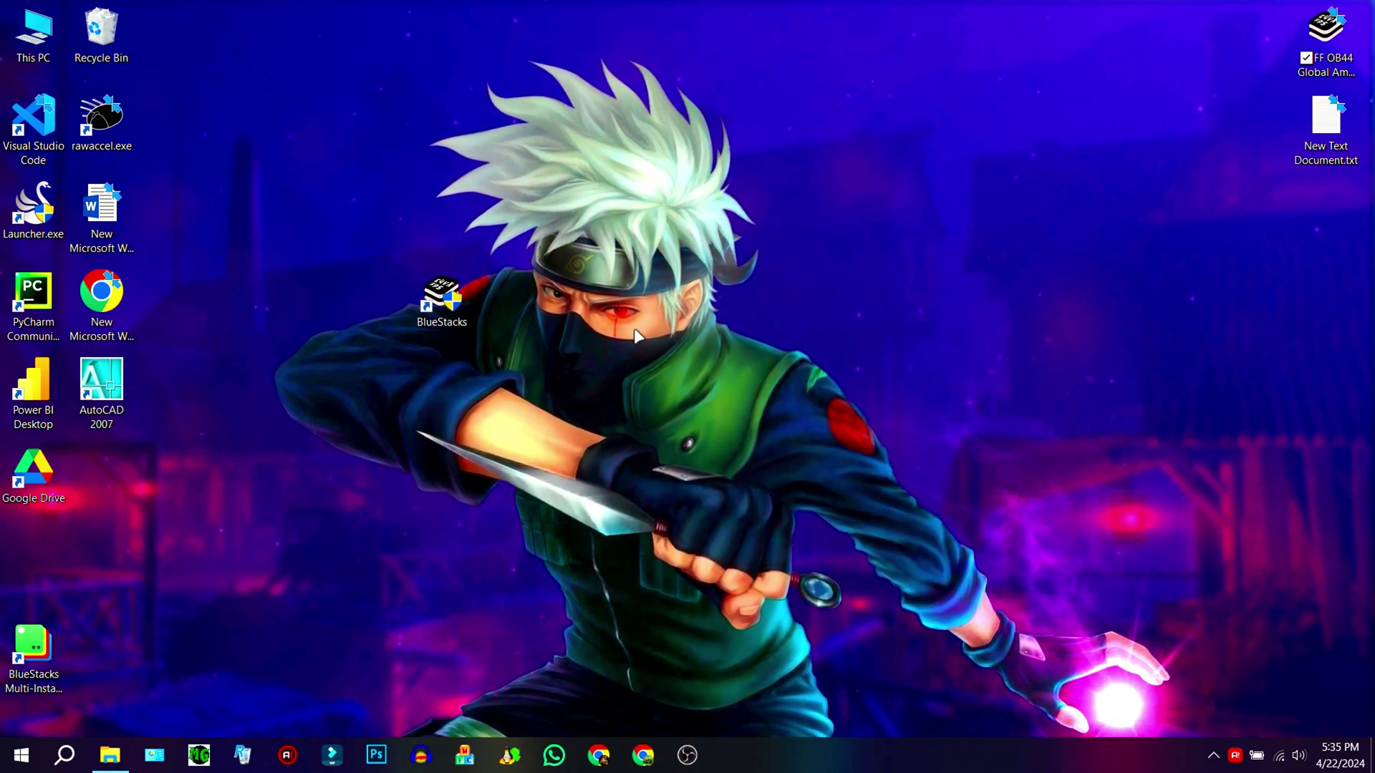
# Refresh the desktop and place the AntCash executable to the right of the BlueStacks shortcut
pyautogui.rightClick(633, 331)
pyautogui.click(673, 378)
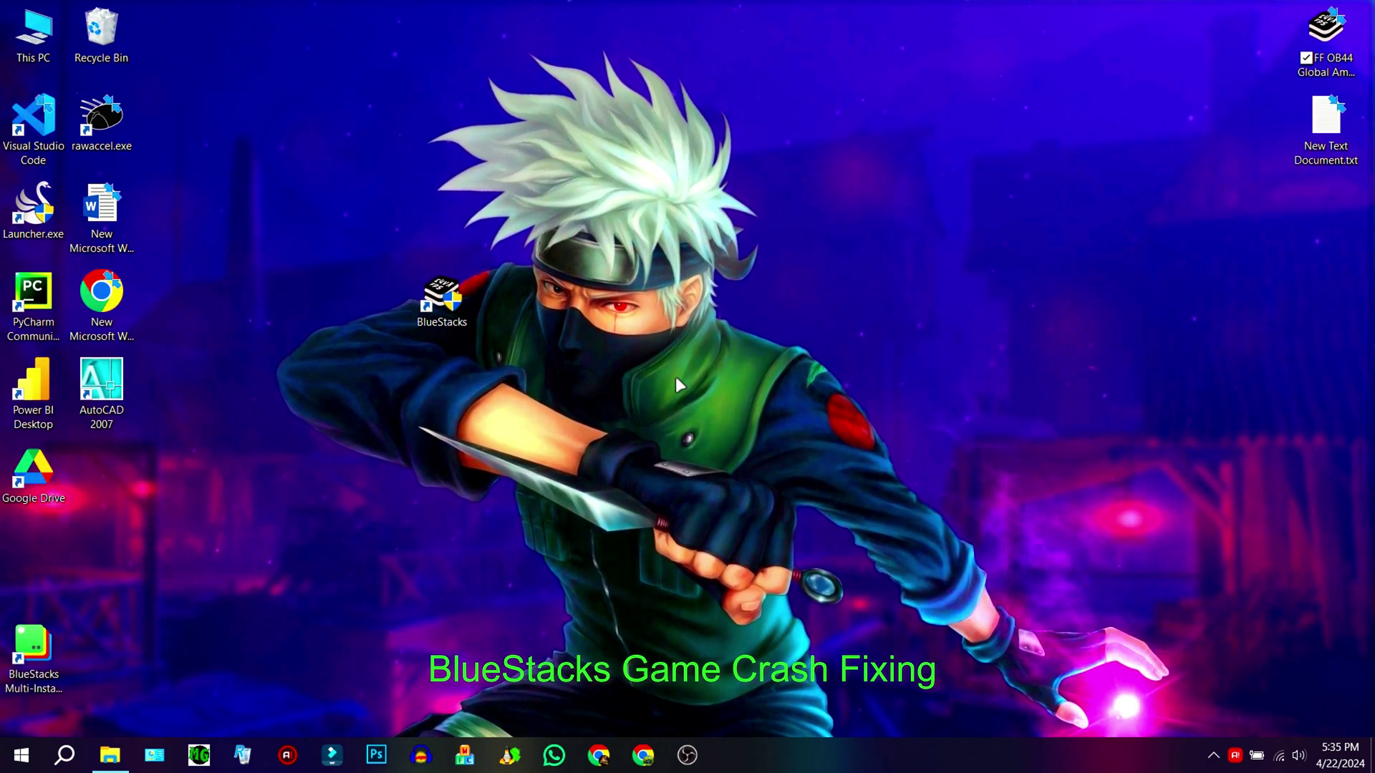
pyautogui.moveTo(577, 387); pyautogui.dragTo(646, 299)
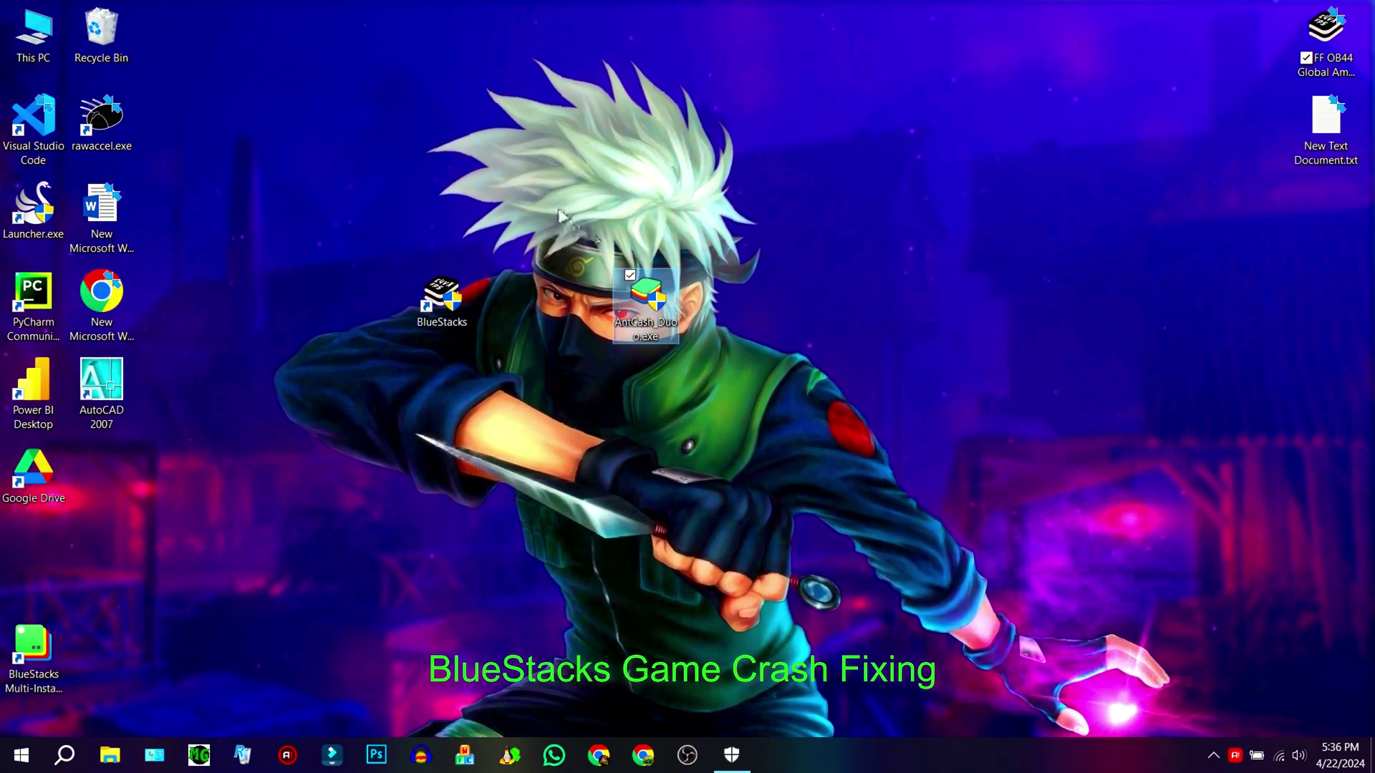
# Check in Windows Security's virus and threat protection settings whether the protections are off, and return to the desktop
pyautogui.click(731, 755)
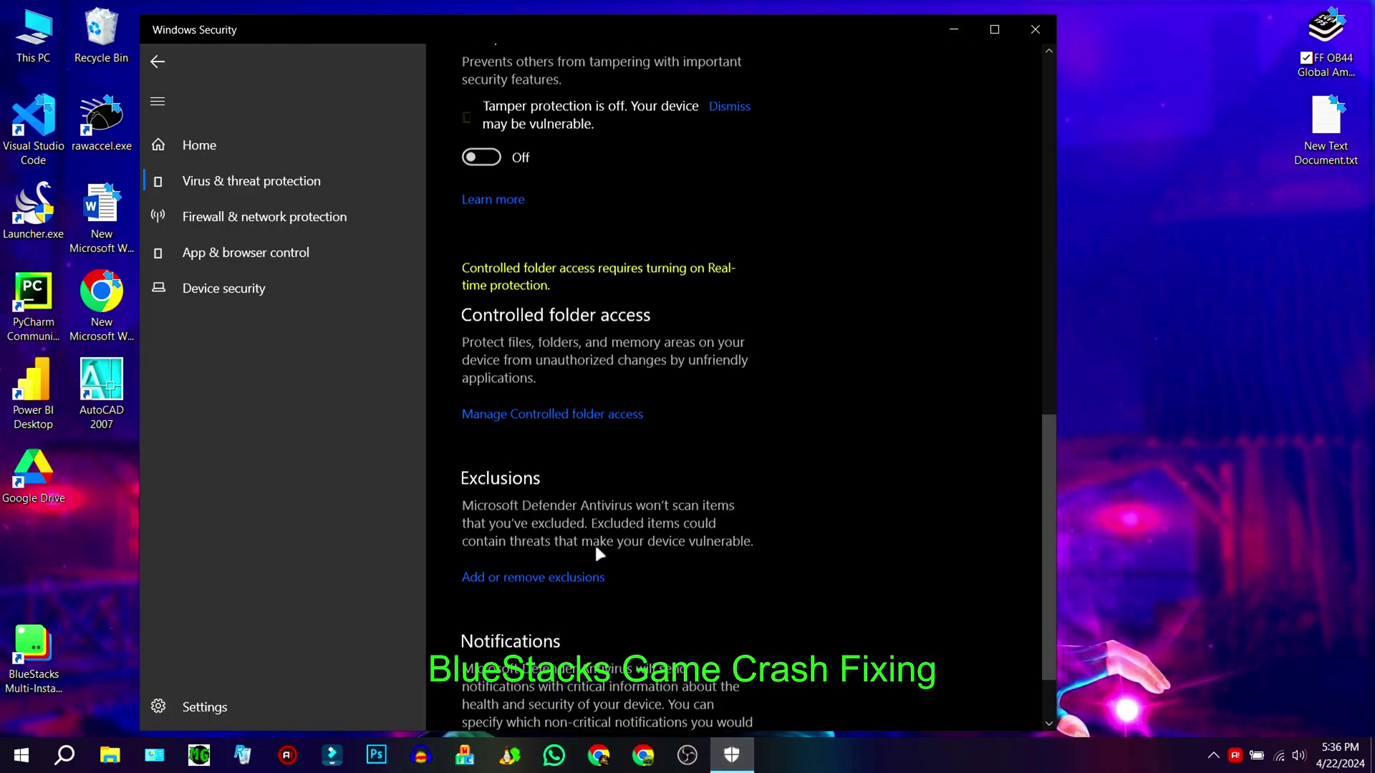
pyautogui.scroll(10, 594, 543)
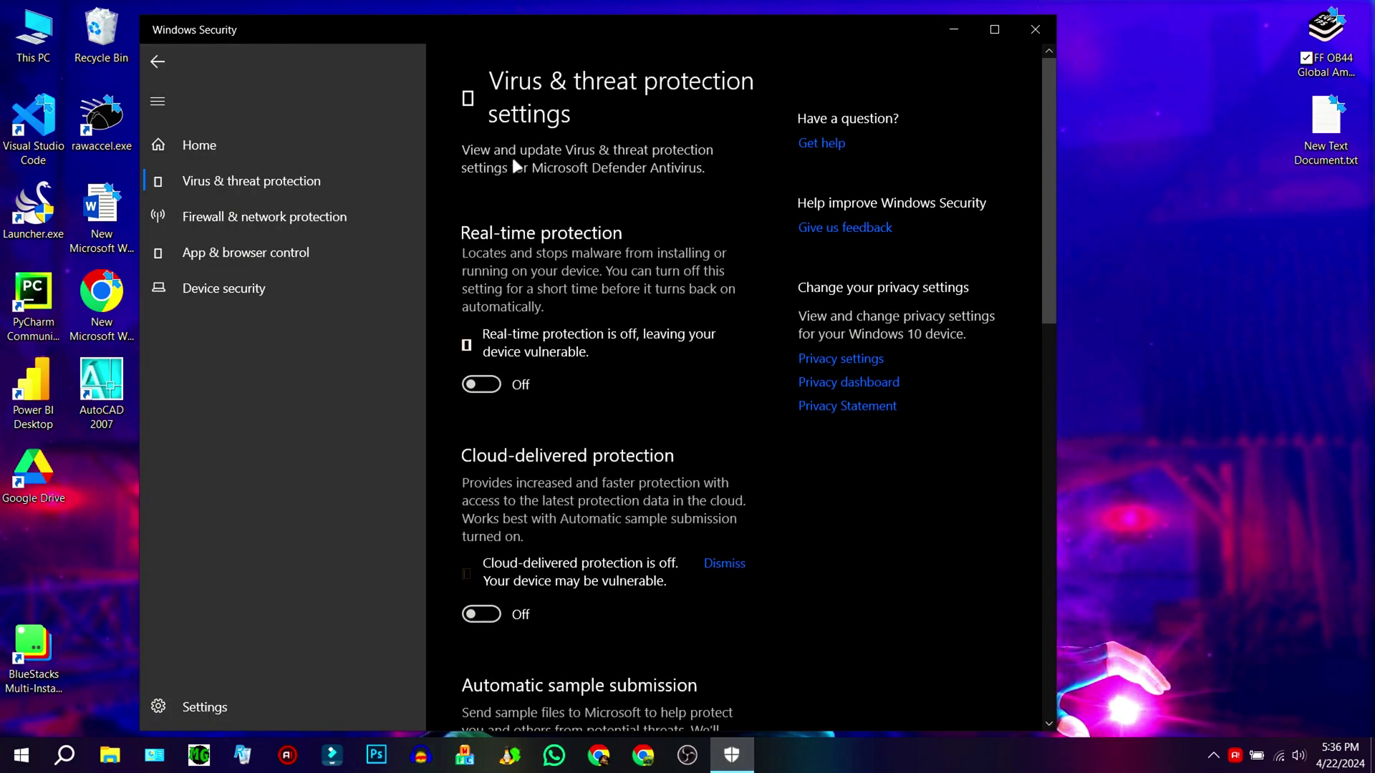
pyautogui.click(231, 180)
pyautogui.click(520, 641)
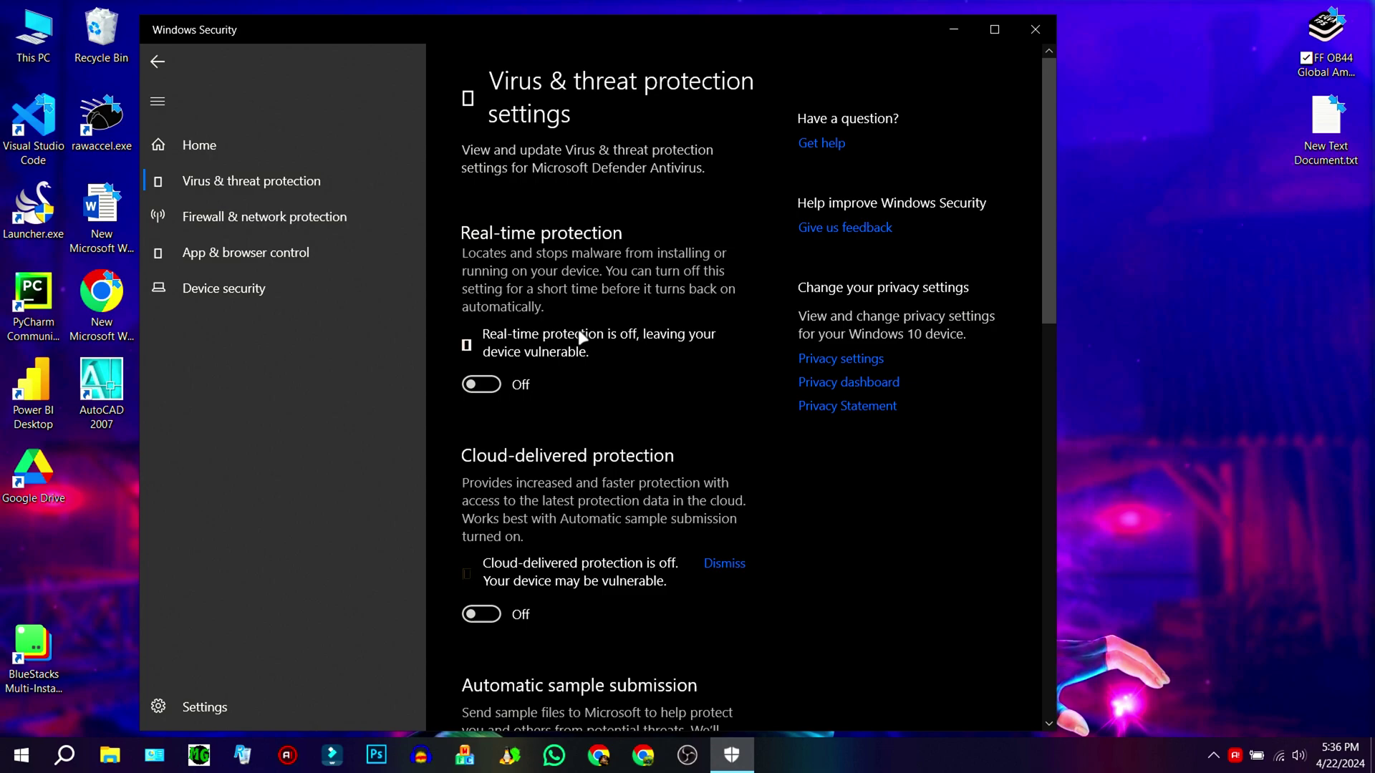
pyautogui.scroll(-15, 583, 341)
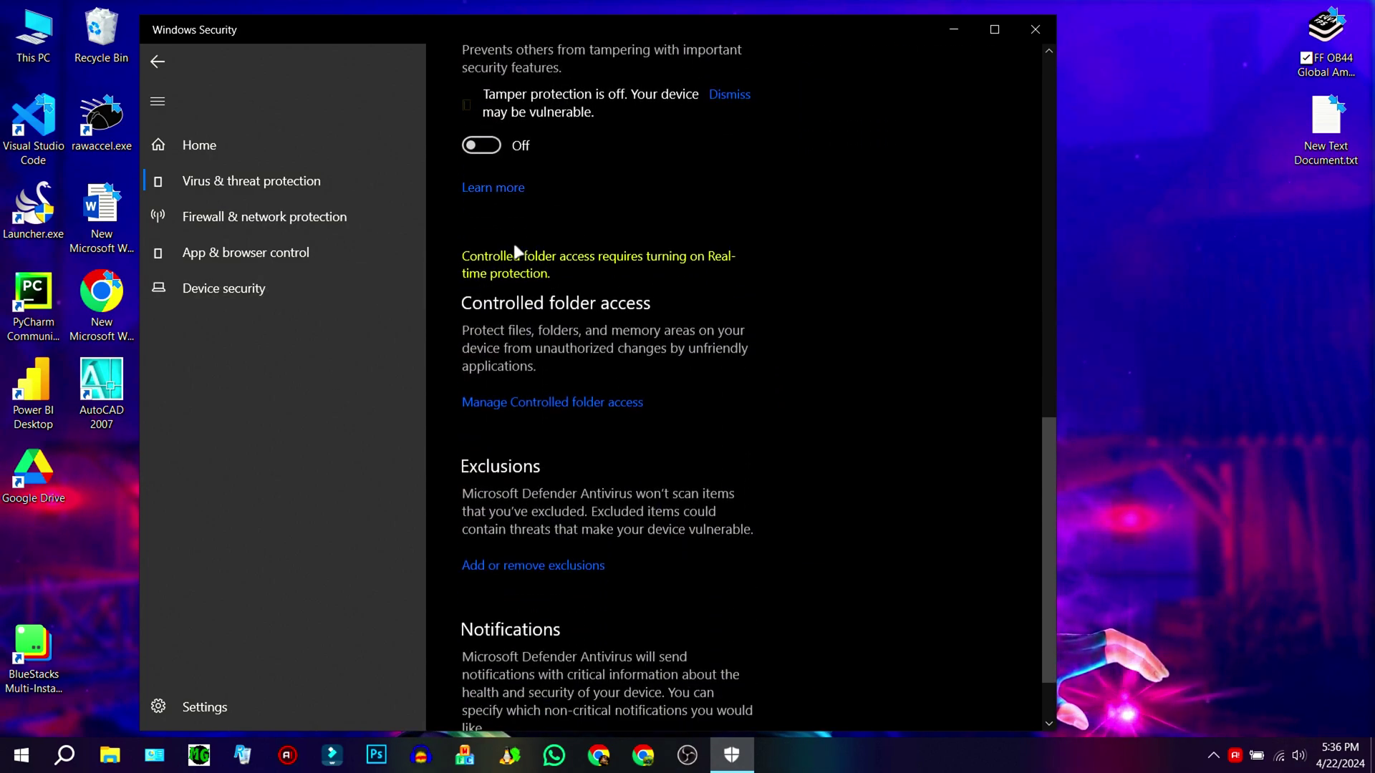
pyautogui.scroll(12, 515, 251)
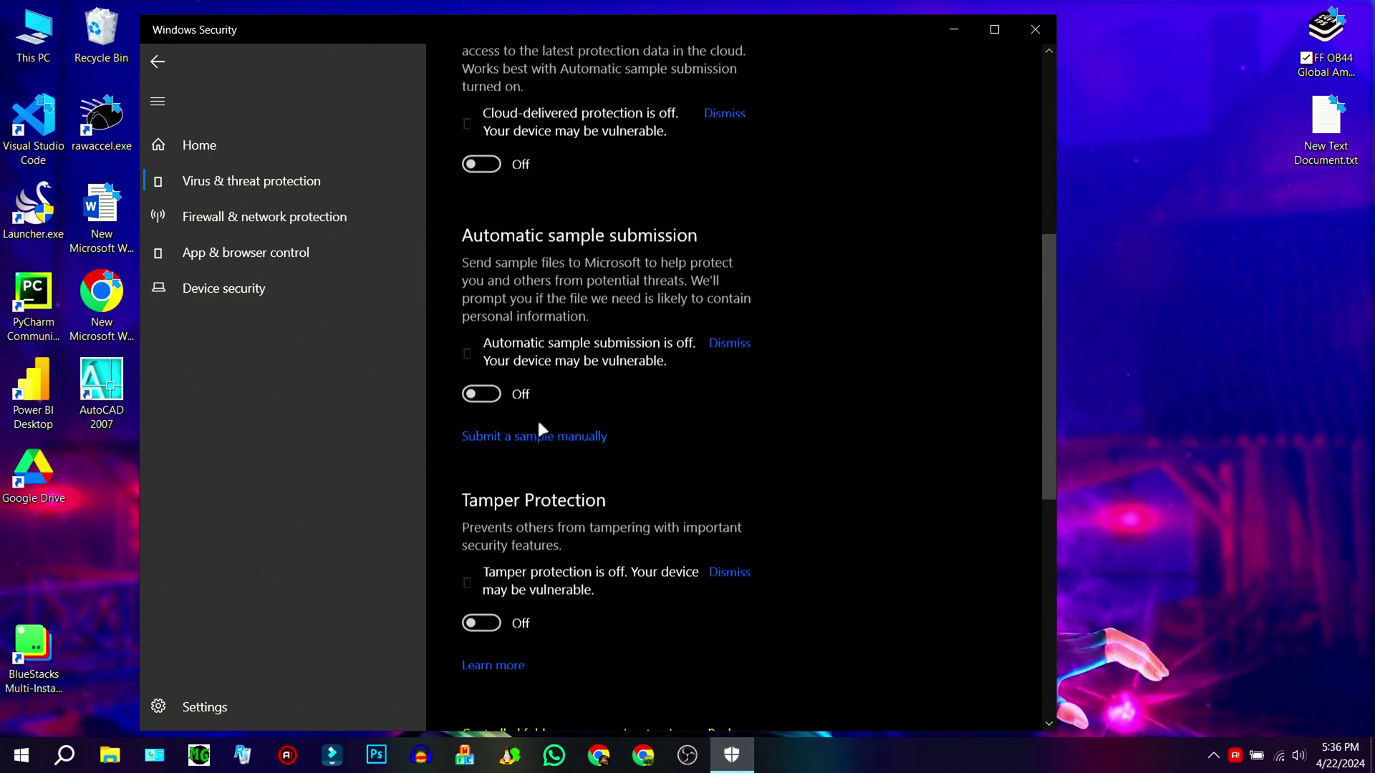
pyautogui.click(958, 32)
pyautogui.rightClick(981, 176)
pyautogui.click(992, 222)
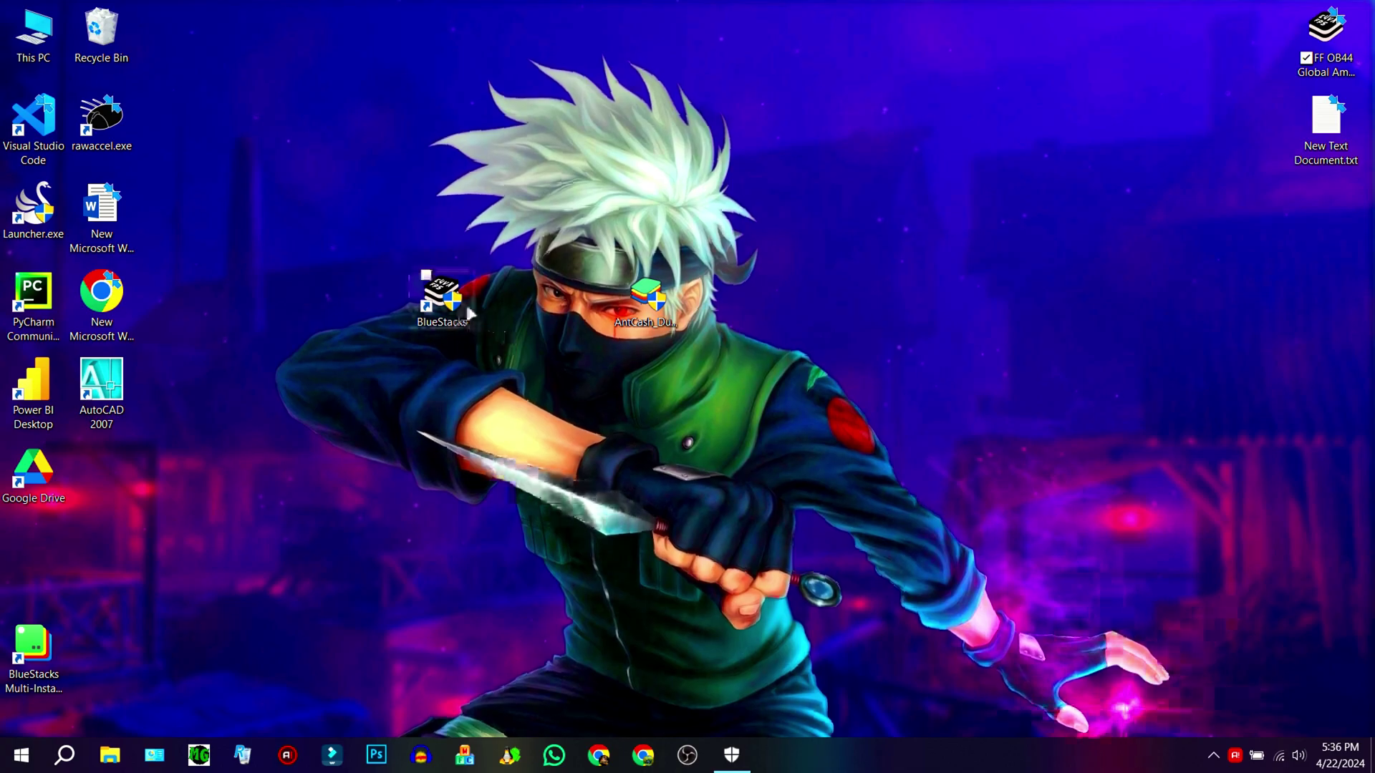
# Launch BlueStacks from its desktop shortcut and close the emulator window
pyautogui.doubleClick(444, 305)
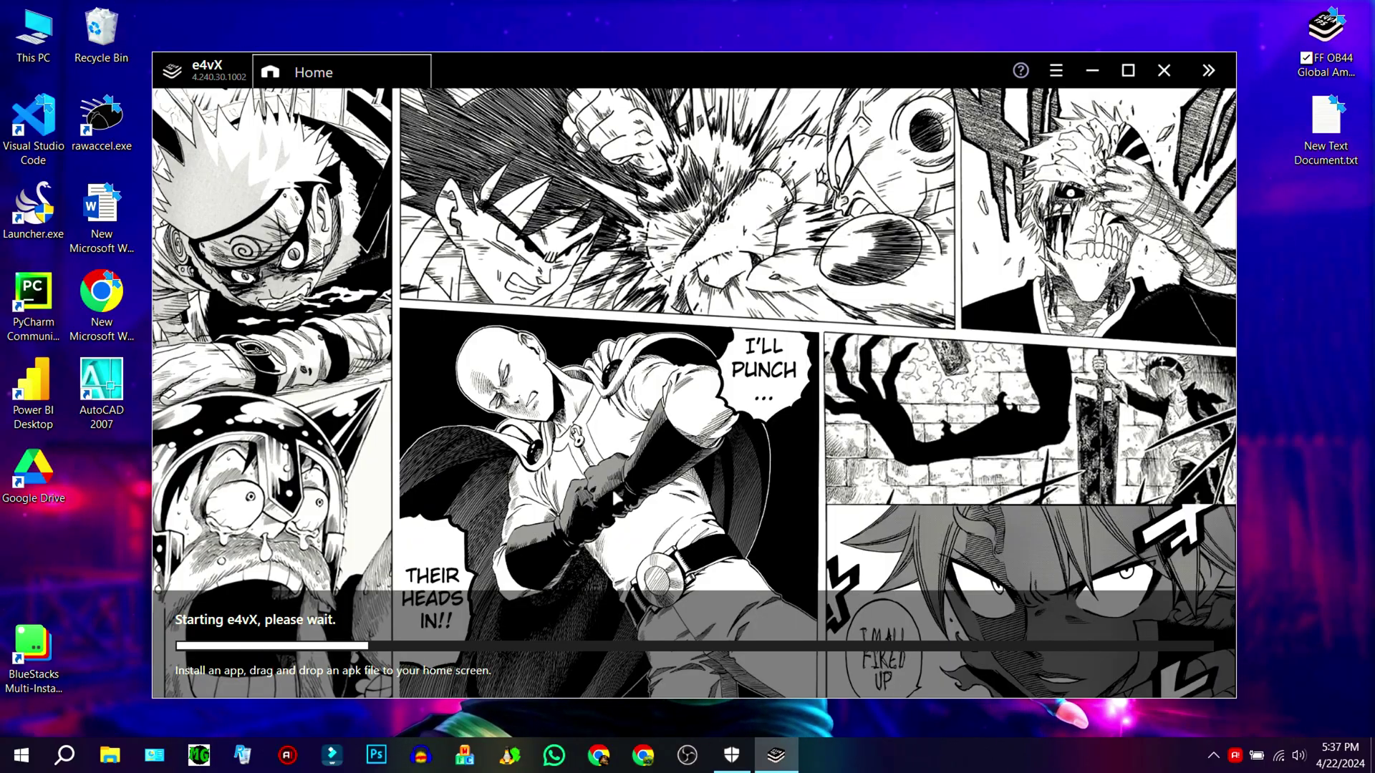
pyautogui.click(1215, 68)
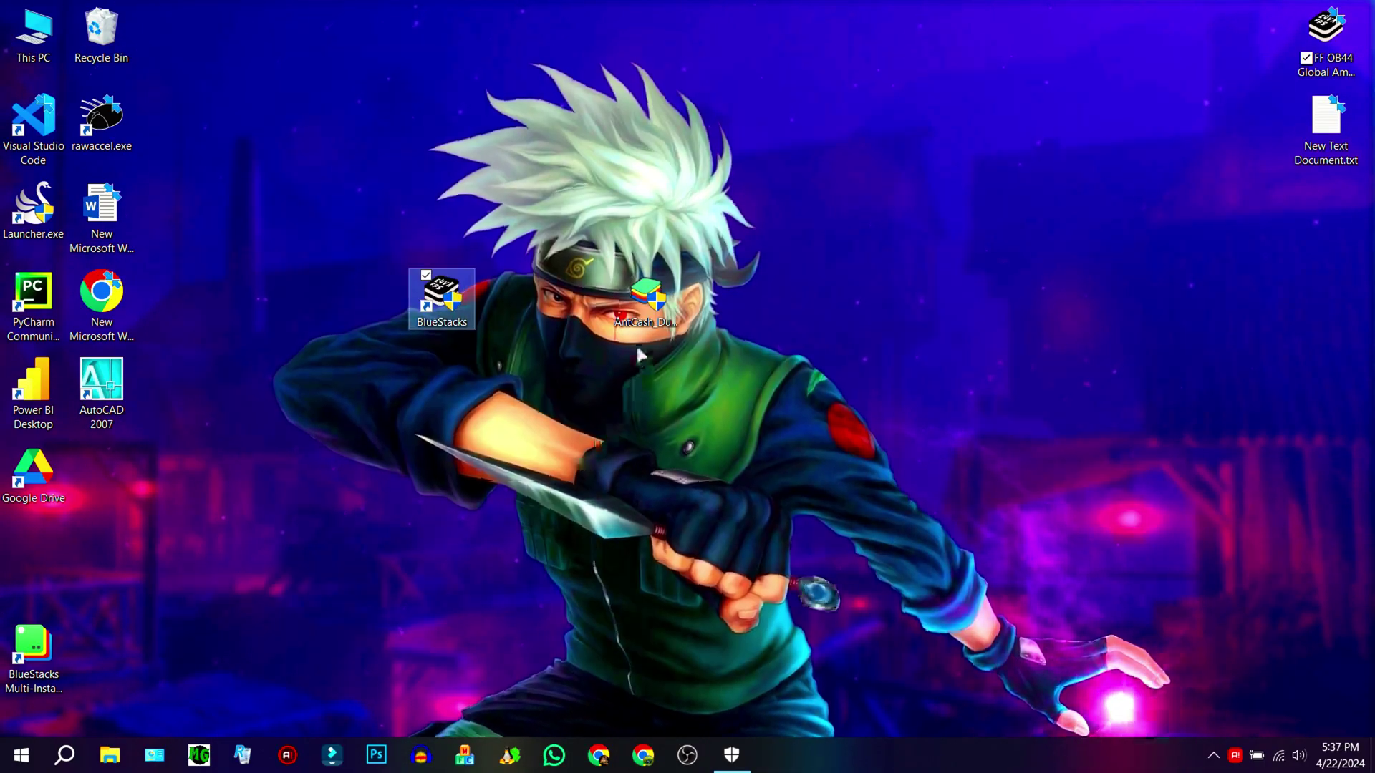
# Run the AntCash executable and minimize the web page it opens
pyautogui.doubleClick(646, 297)
pyautogui.click(647, 501)
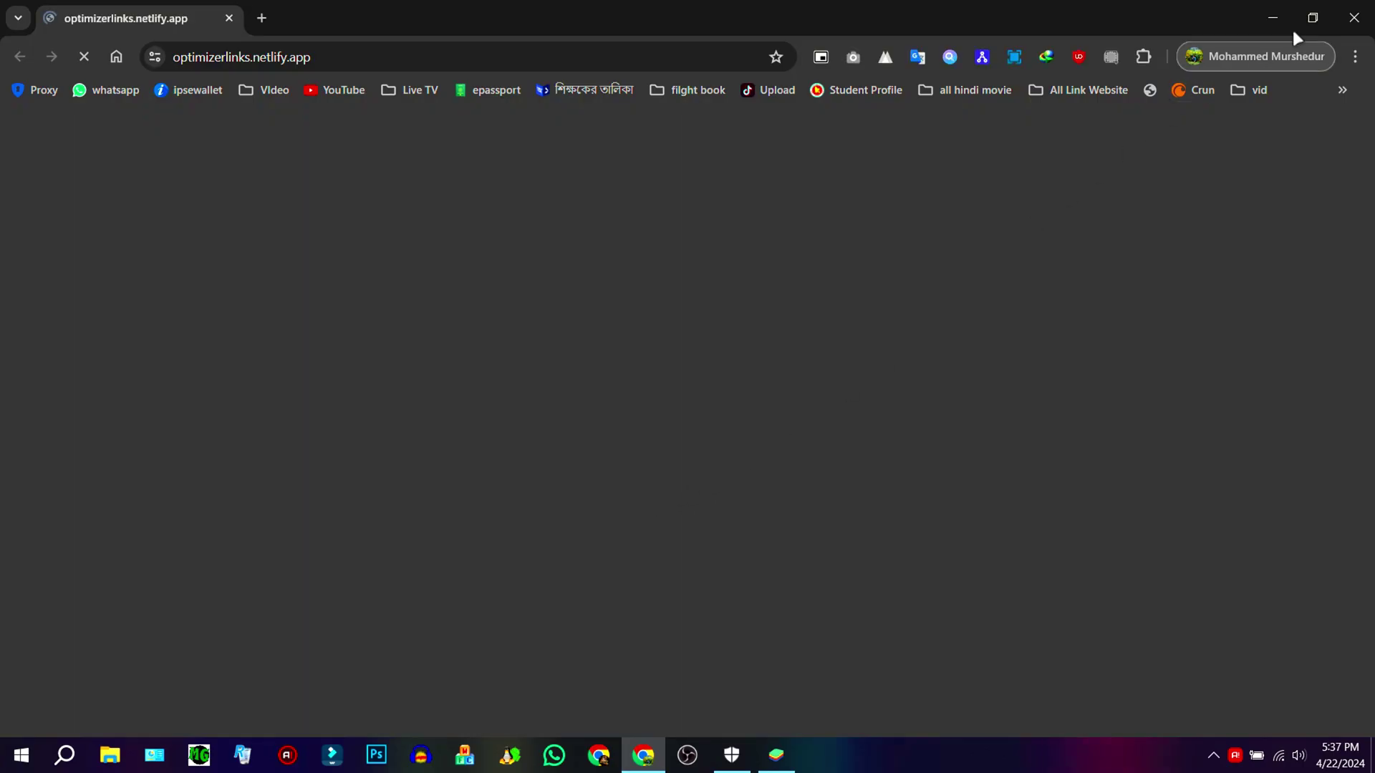
pyautogui.click(1272, 18)
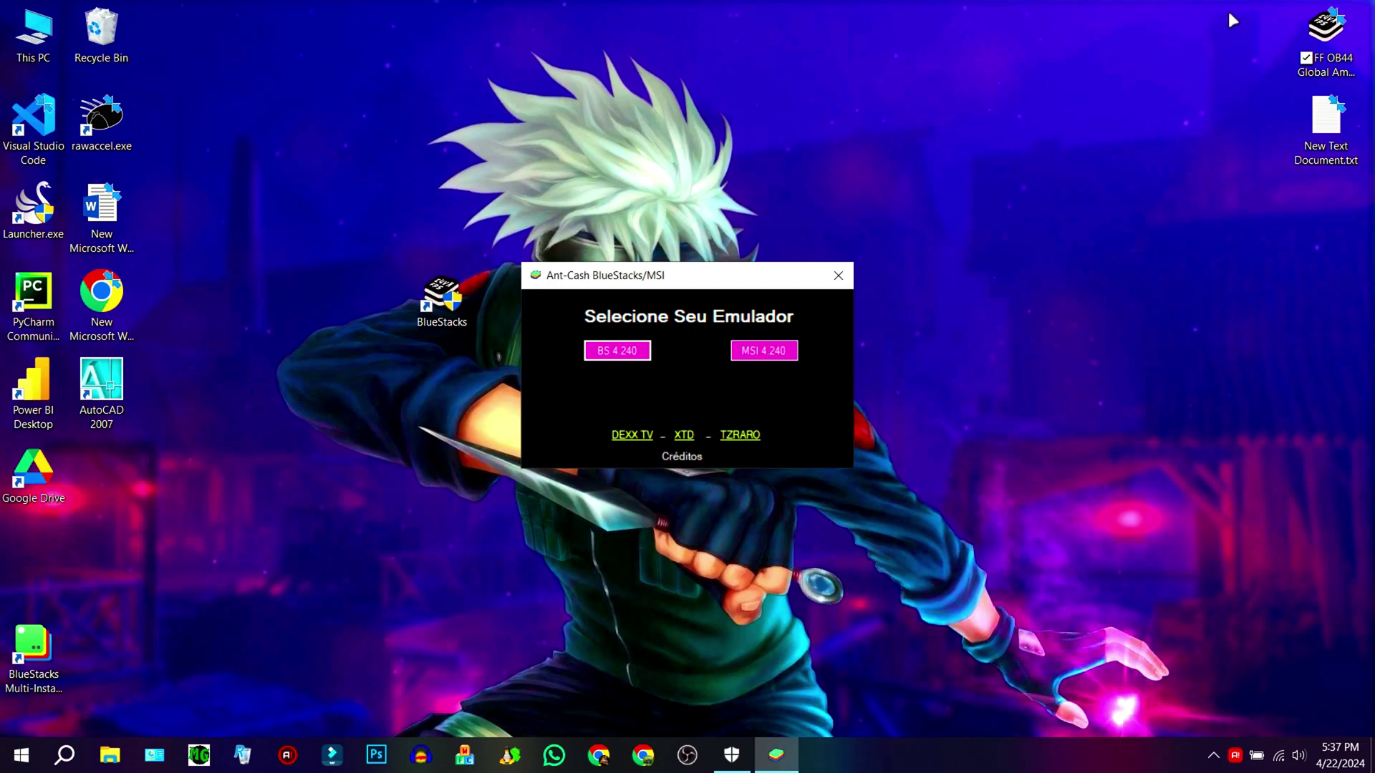
# Activate the Ant-Cash fix for BS 4.240, close the tool and move its executable to the Recycle Bin
pyautogui.click(612, 358)
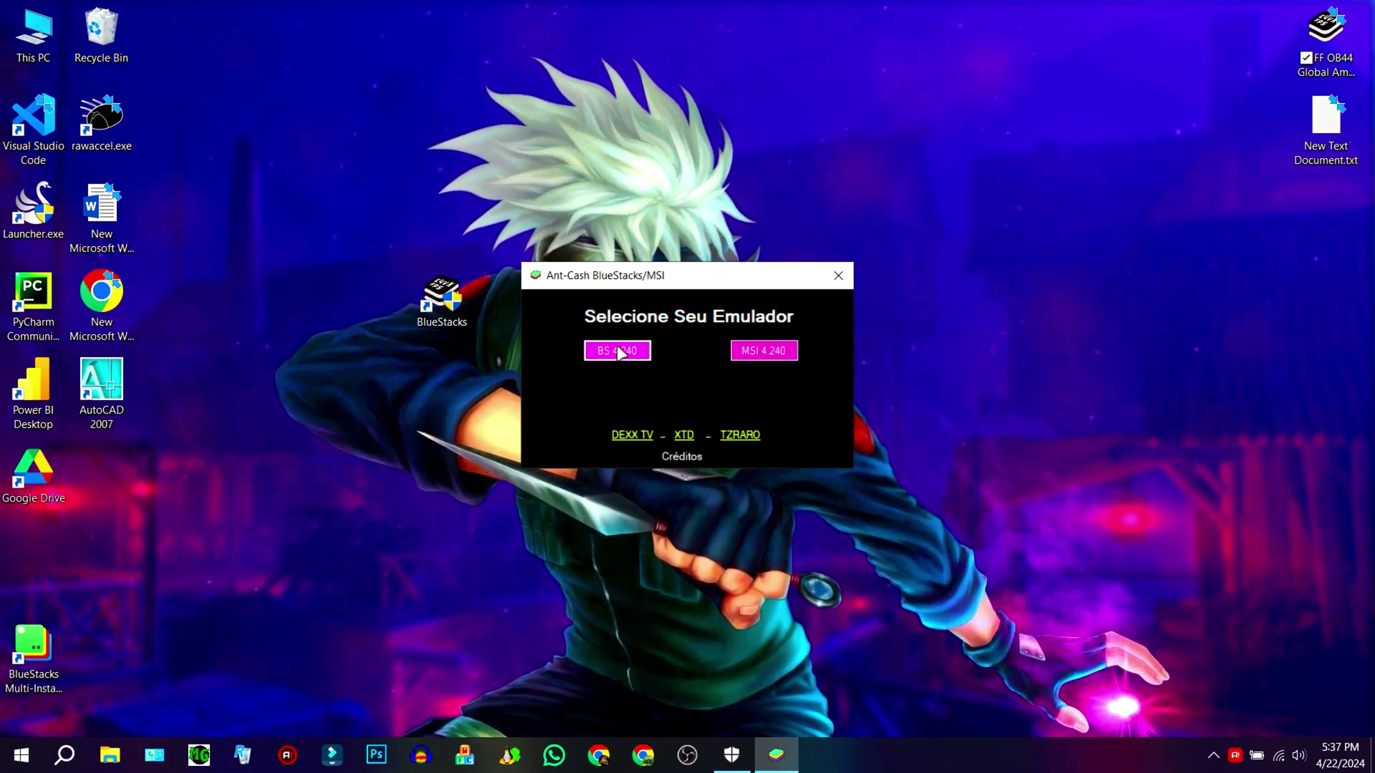
pyautogui.click(711, 434)
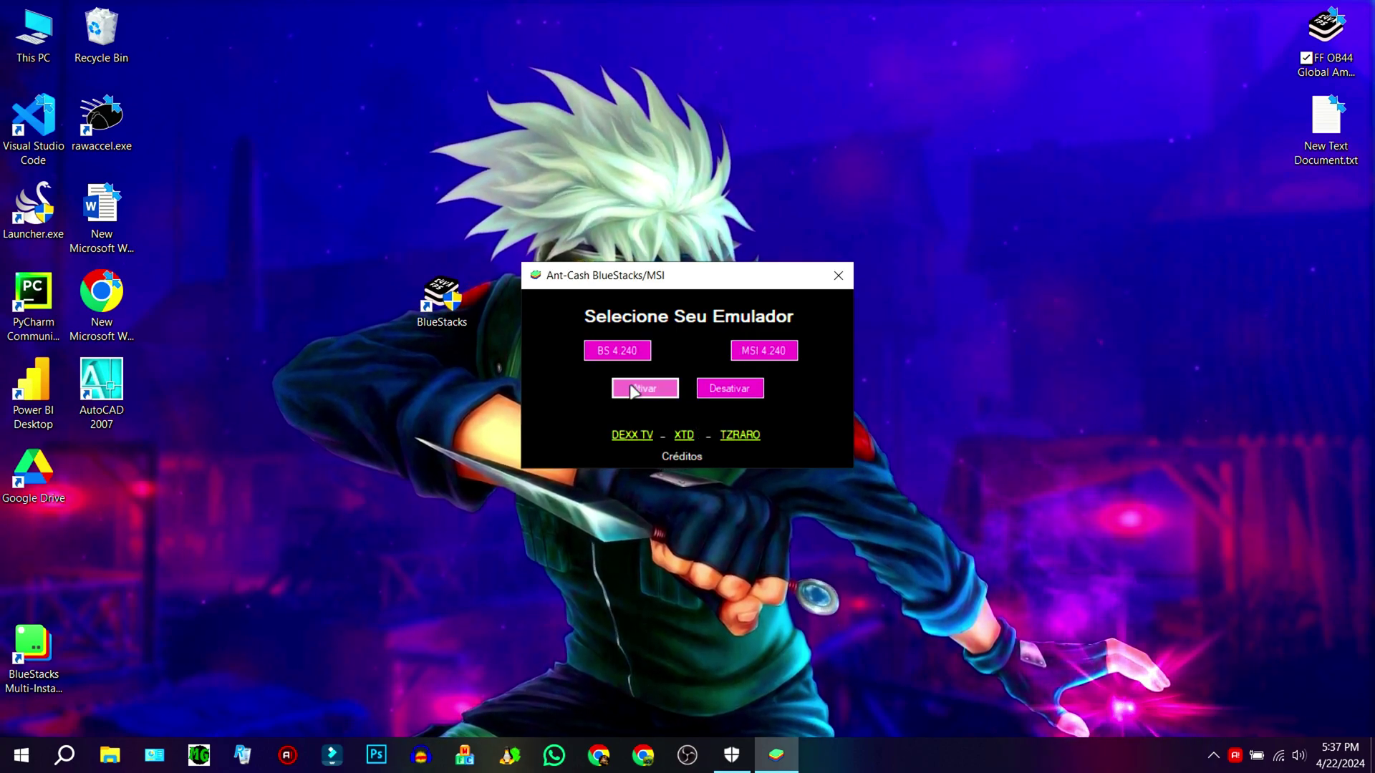
pyautogui.click(640, 389)
pyautogui.click(709, 434)
pyautogui.click(838, 275)
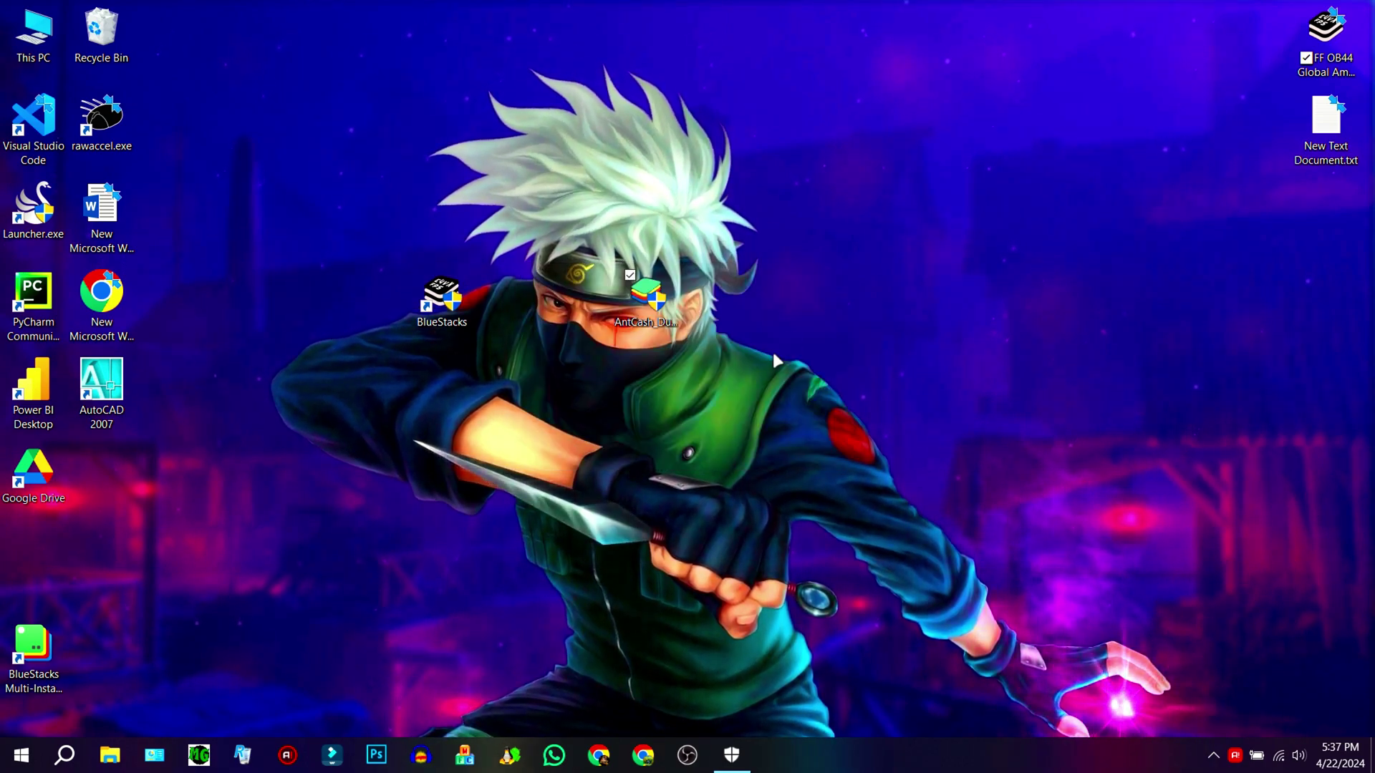
pyautogui.moveTo(650, 309); pyautogui.dragTo(104, 43)
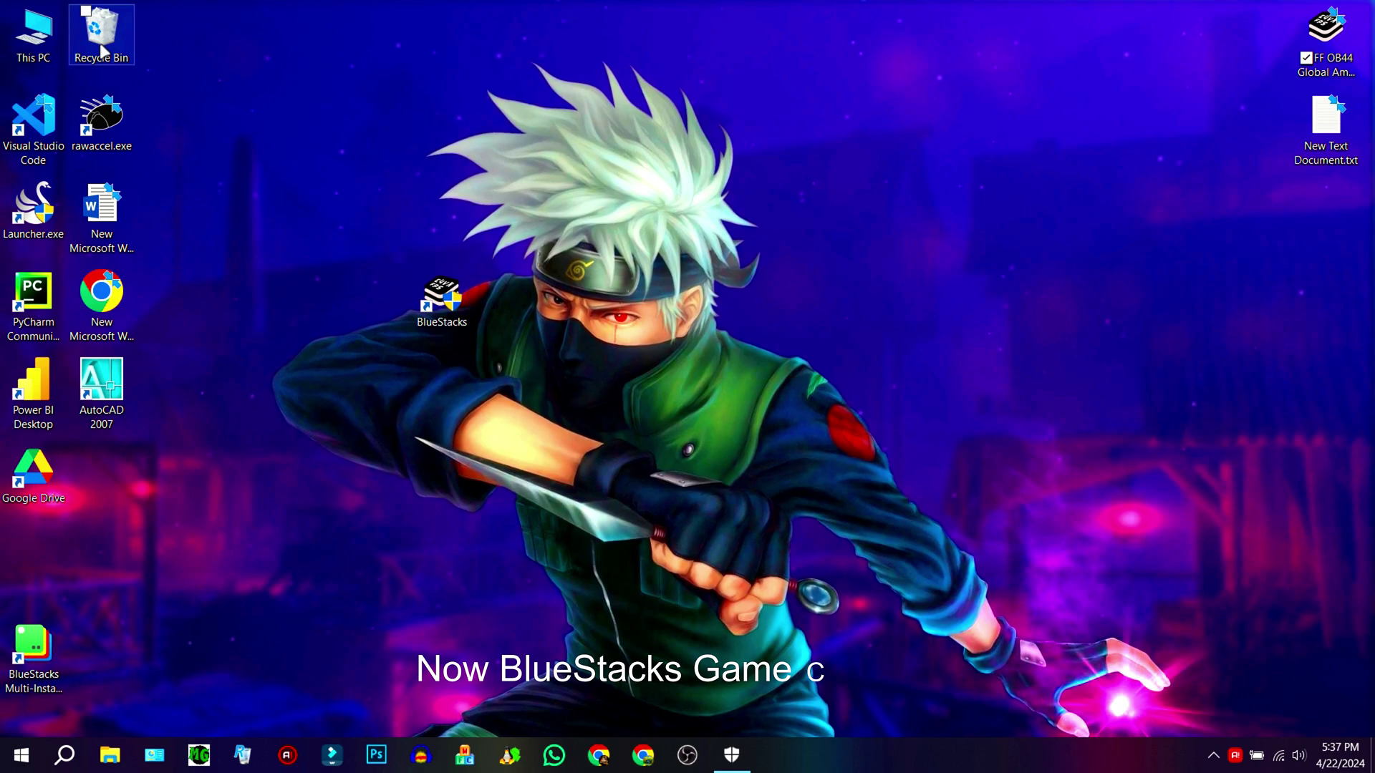
# Reopen Windows Security and turn on Real-time protection and Cloud-delivered protection, allowing the change in User Account Control
pyautogui.rightClick(102, 48)
pyautogui.click(731, 755)
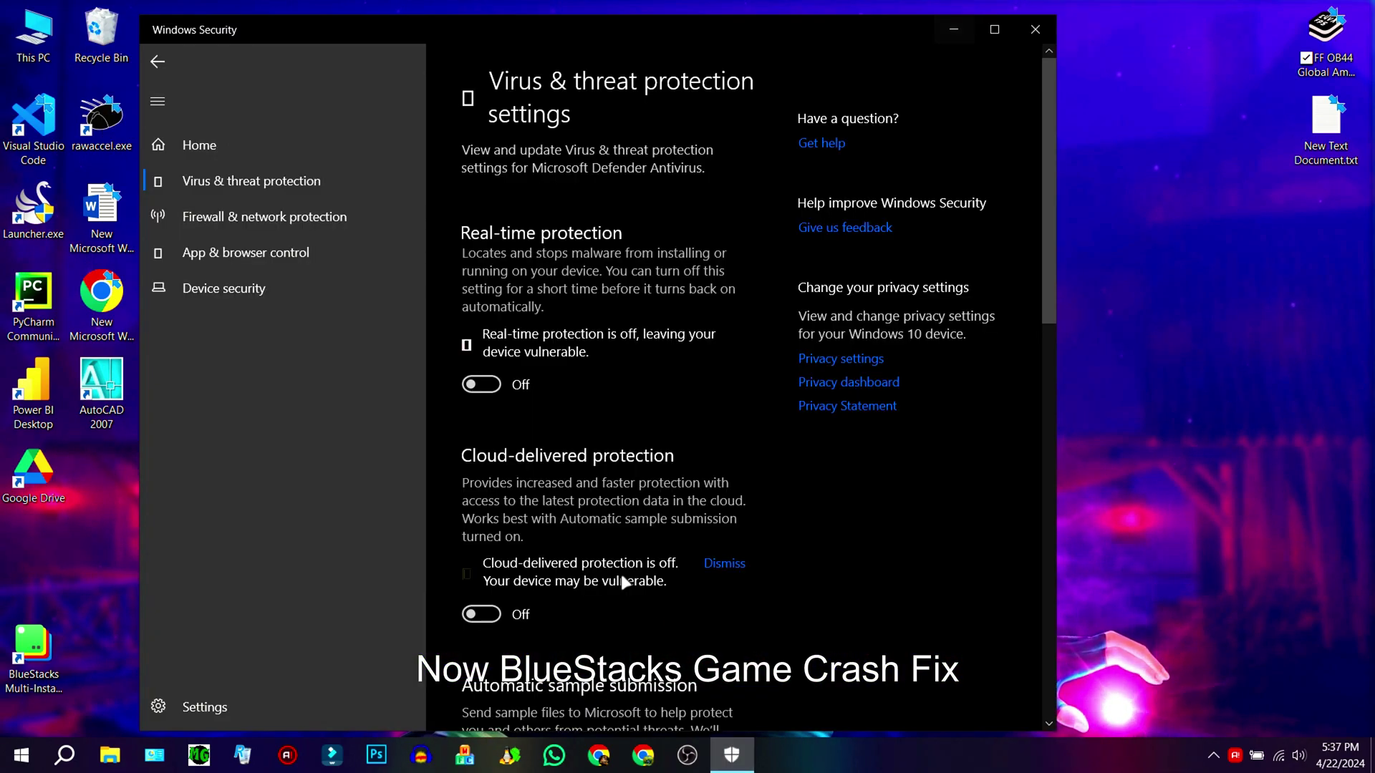
pyautogui.click(485, 386)
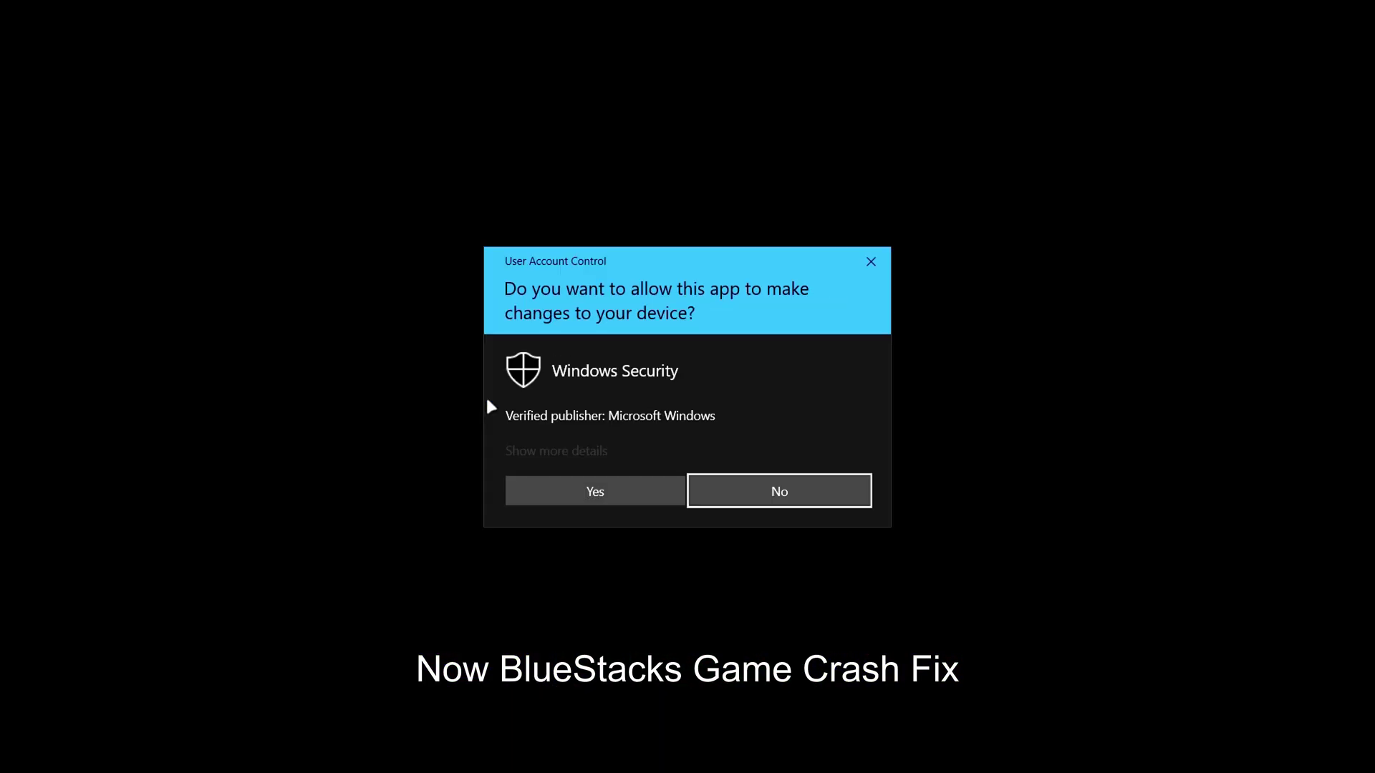
pyautogui.click(566, 494)
pyautogui.click(484, 577)
pyautogui.scroll(-3, 483, 590)
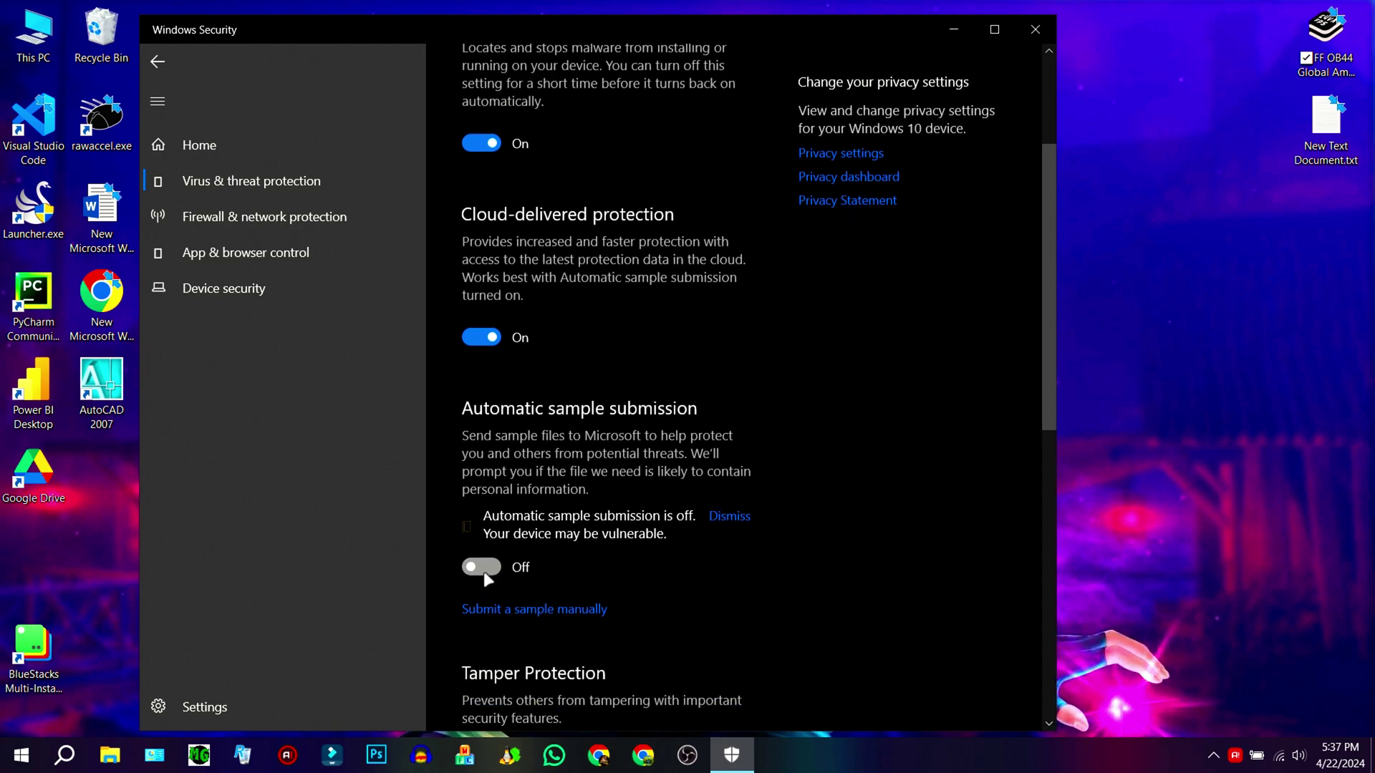
# Turn on Automatic sample submission and Tamper Protection, and close Windows Security
pyautogui.click(481, 565)
pyautogui.scroll(-3, 490, 556)
pyautogui.scroll(2, 505, 487)
pyautogui.click(482, 553)
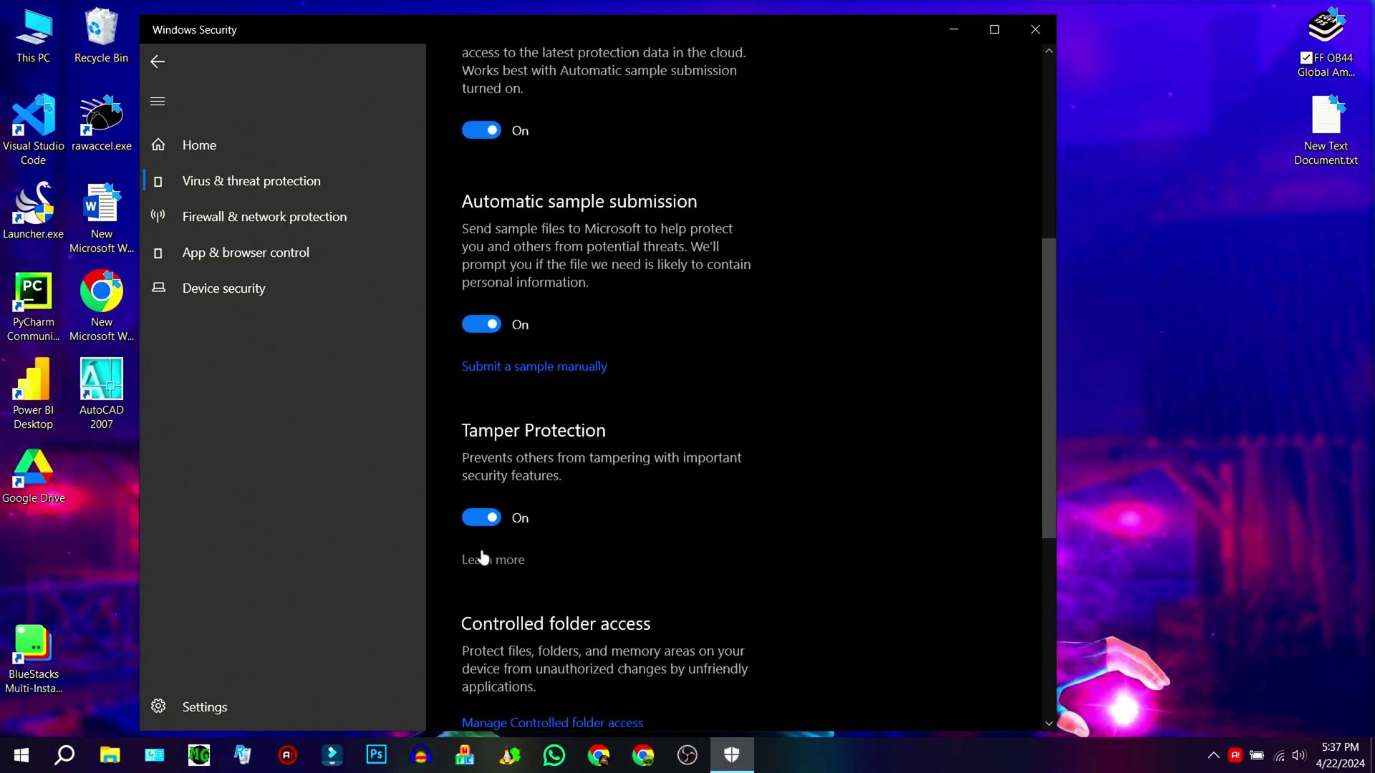
pyautogui.scroll(5, 494, 529)
pyautogui.click(1020, 42)
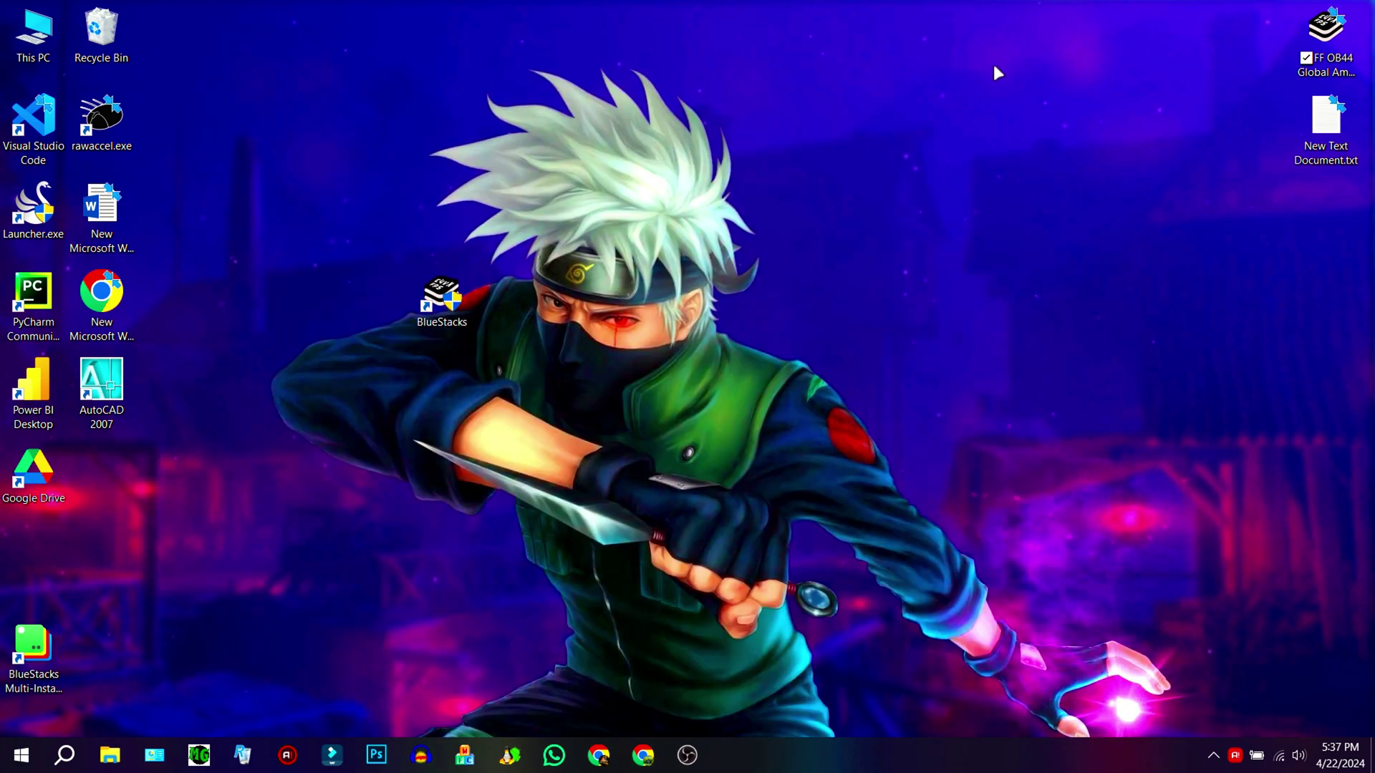
# Refresh the desktop, launch BlueStacks from its desktop shortcut and allow it to make changes to the device
pyautogui.rightClick(939, 118)
pyautogui.click(961, 164)
pyautogui.doubleClick(462, 298)
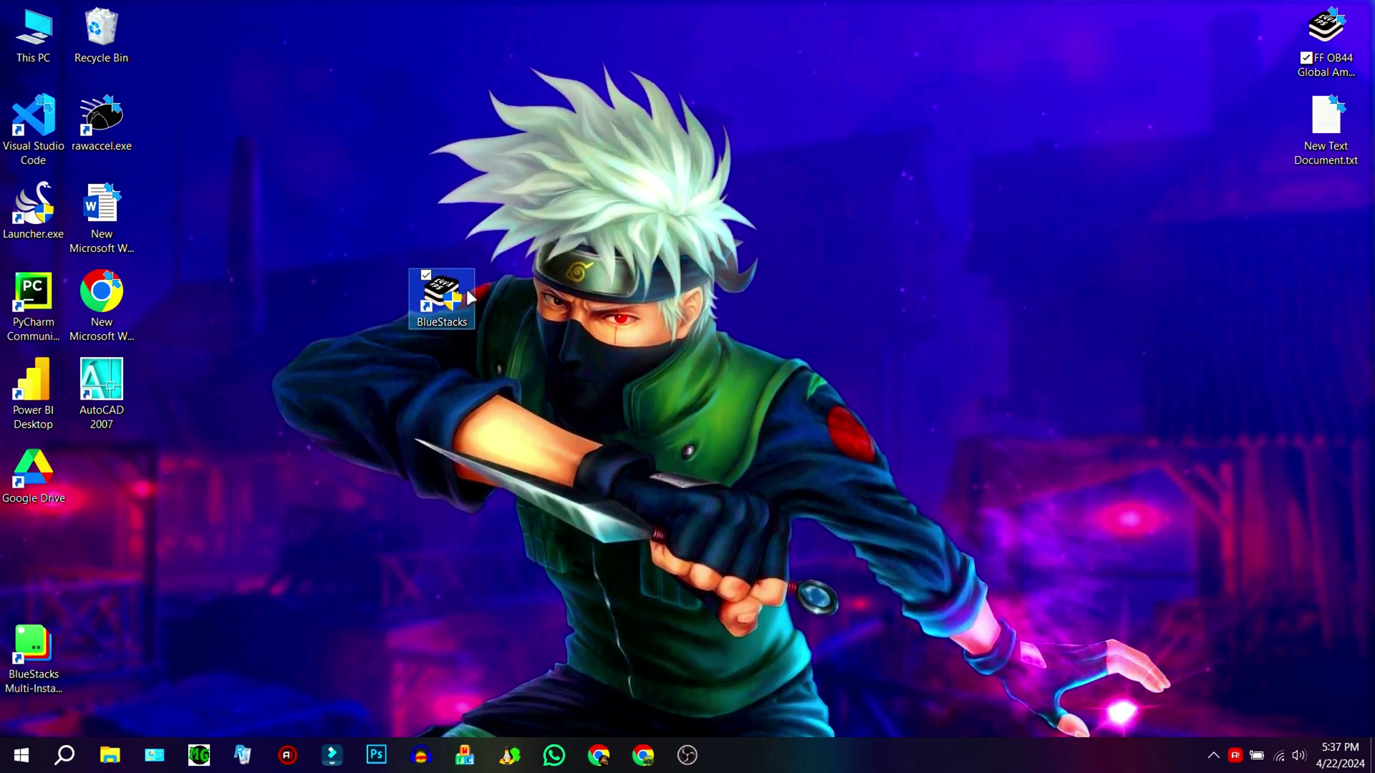
pyautogui.hotkey('alt', 'y')
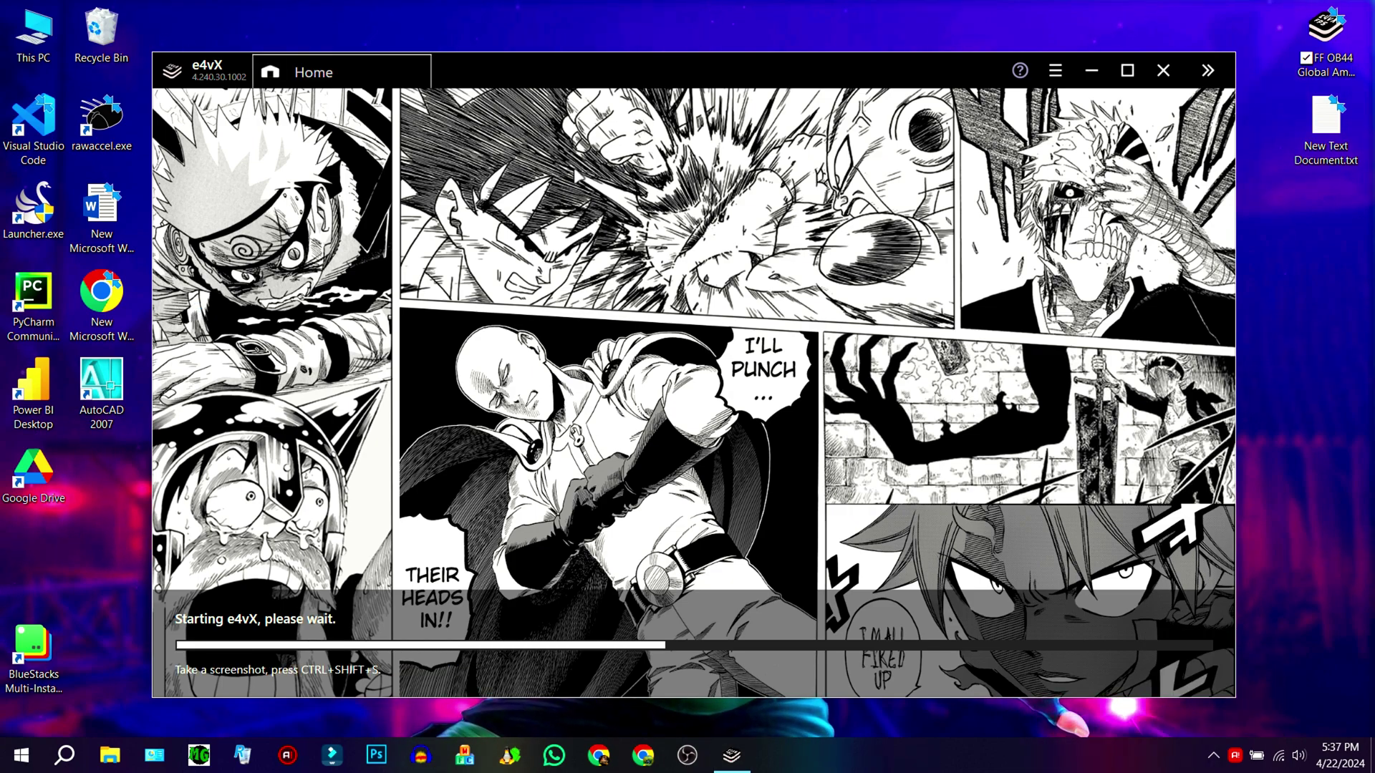
pyautogui.rightClick(728, 4)
pyautogui.click(751, 53)
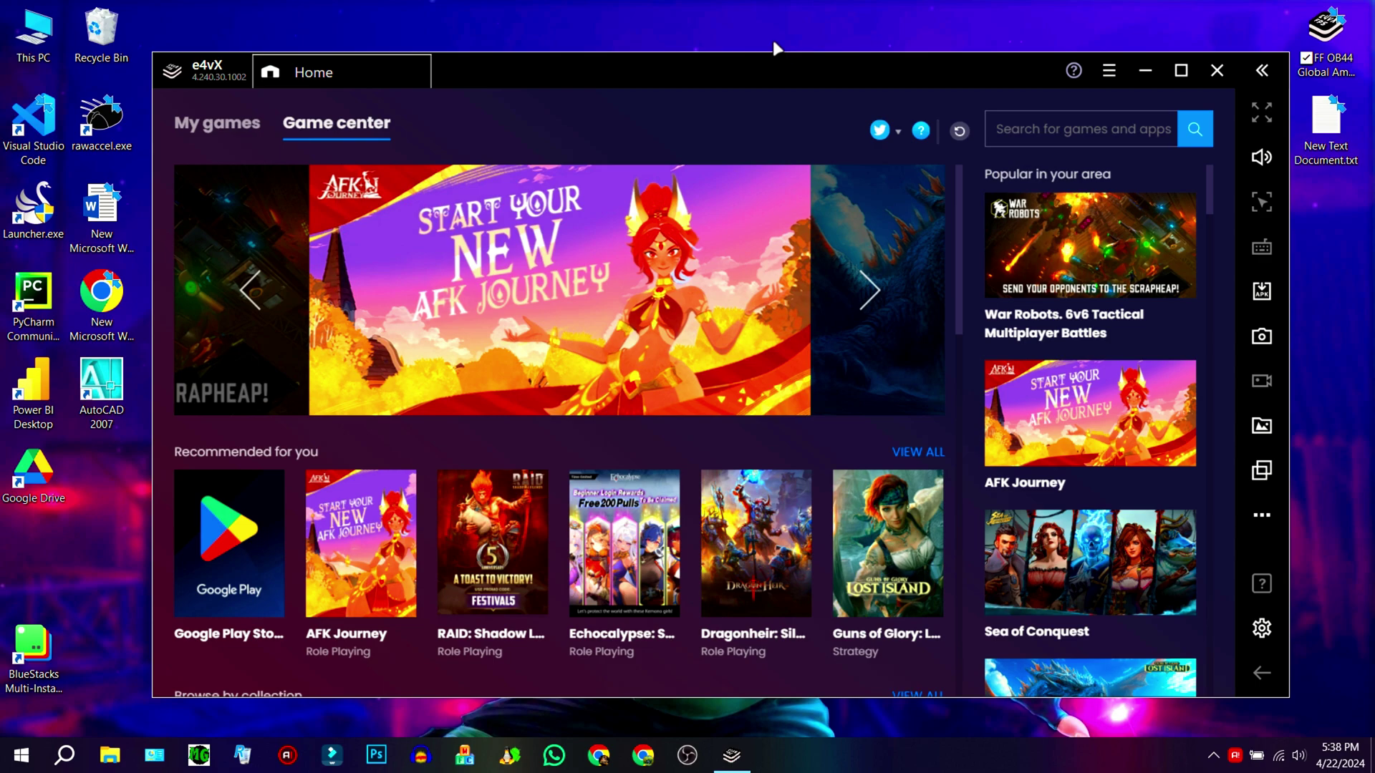
# Show My games and set the display resolution to 1600 x 900 in the emulator's settings
pyautogui.click(236, 126)
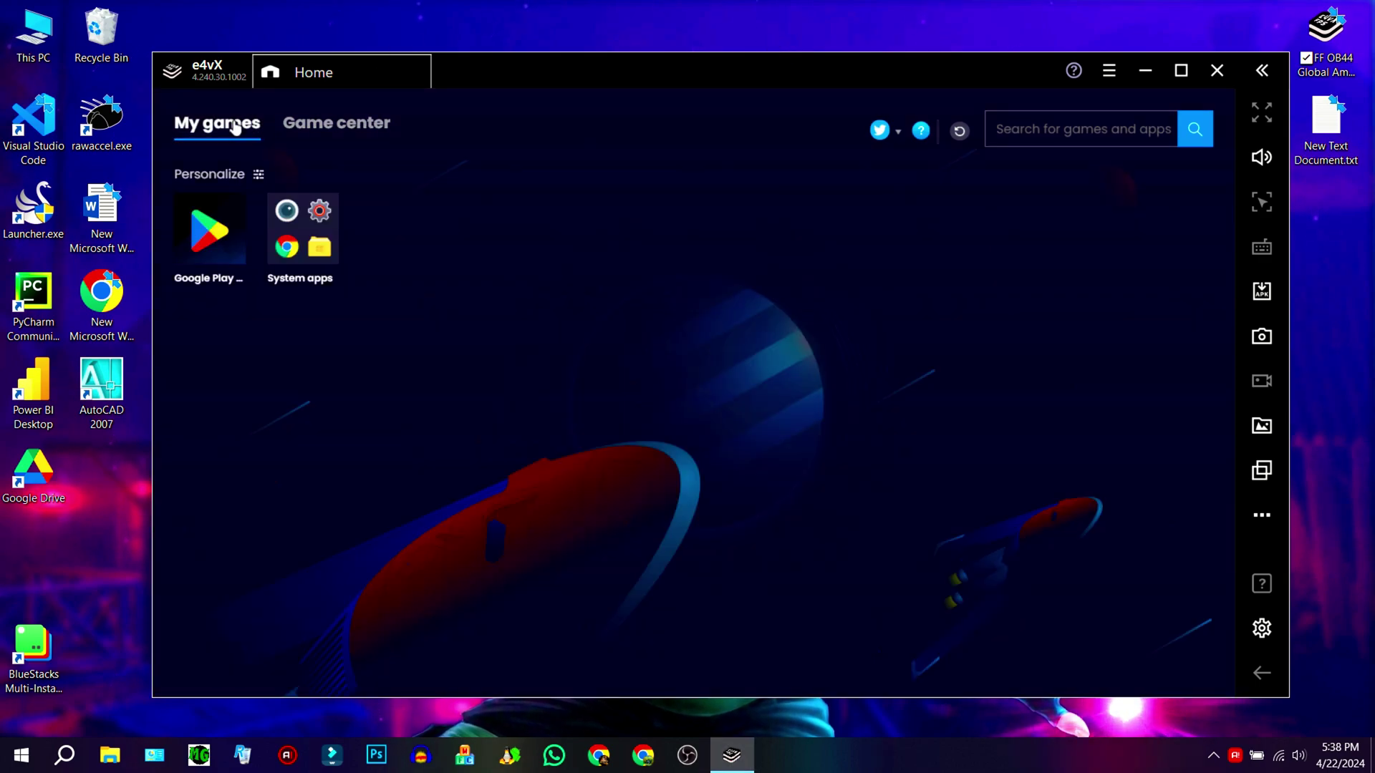
pyautogui.click(1109, 70)
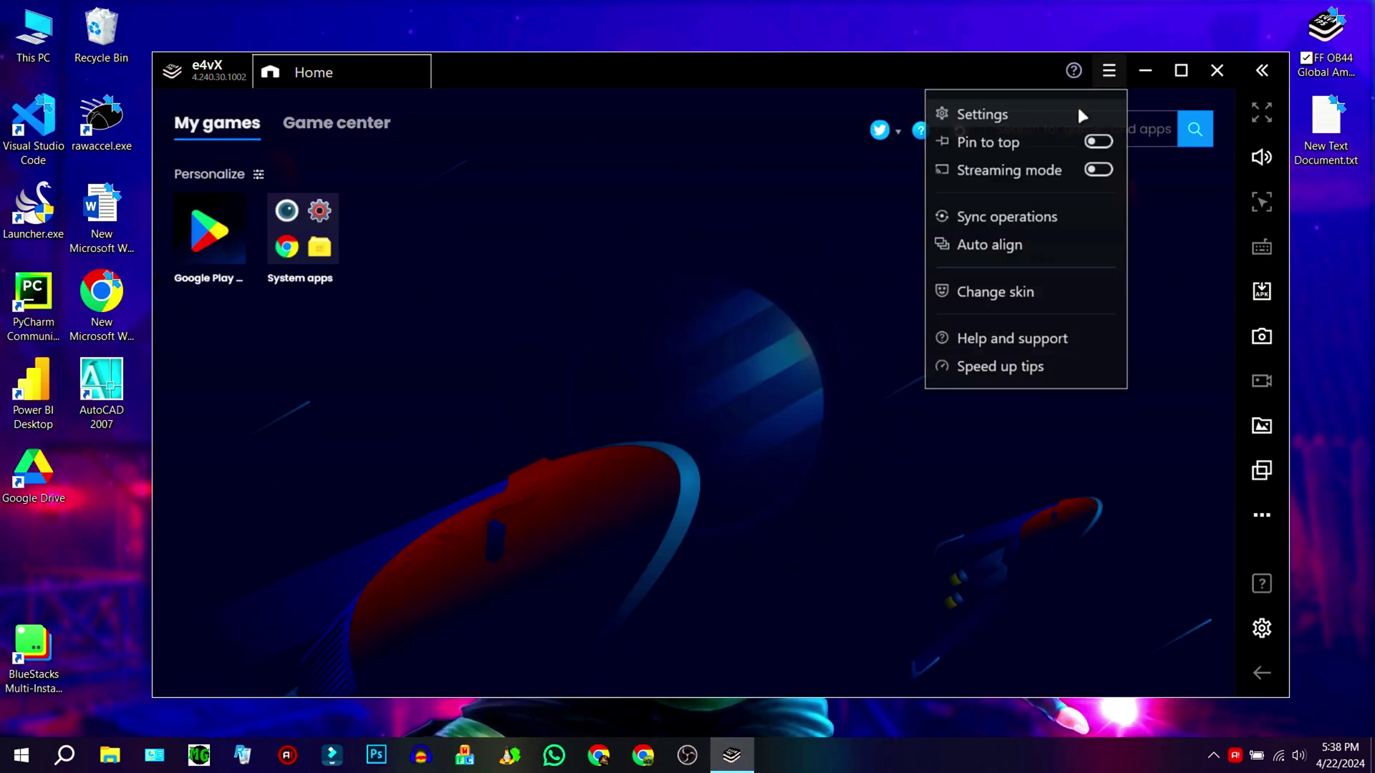
pyautogui.click(1008, 111)
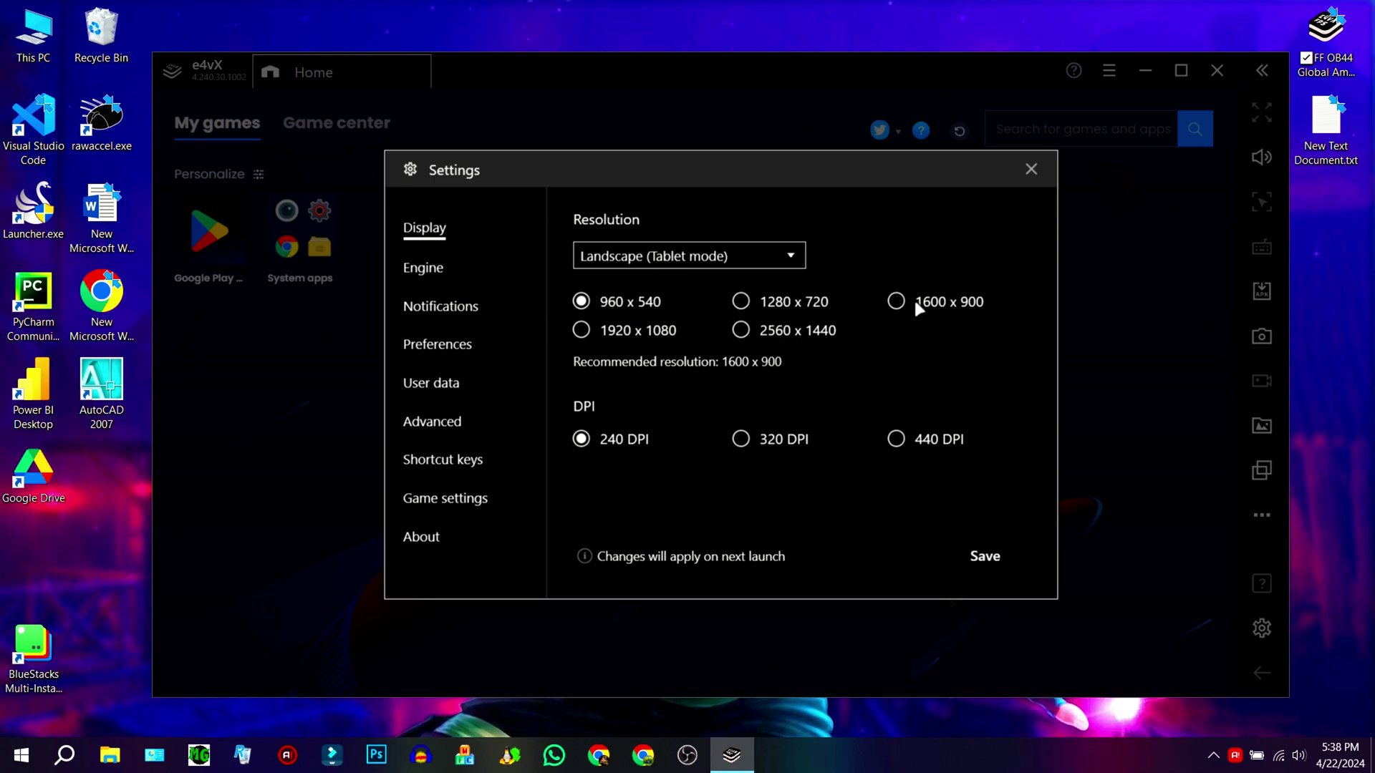
# In the Engine settings, keep the CPU at High (4 Cores) and set the RAM to Custom with 12018 MB
pyautogui.click(414, 268)
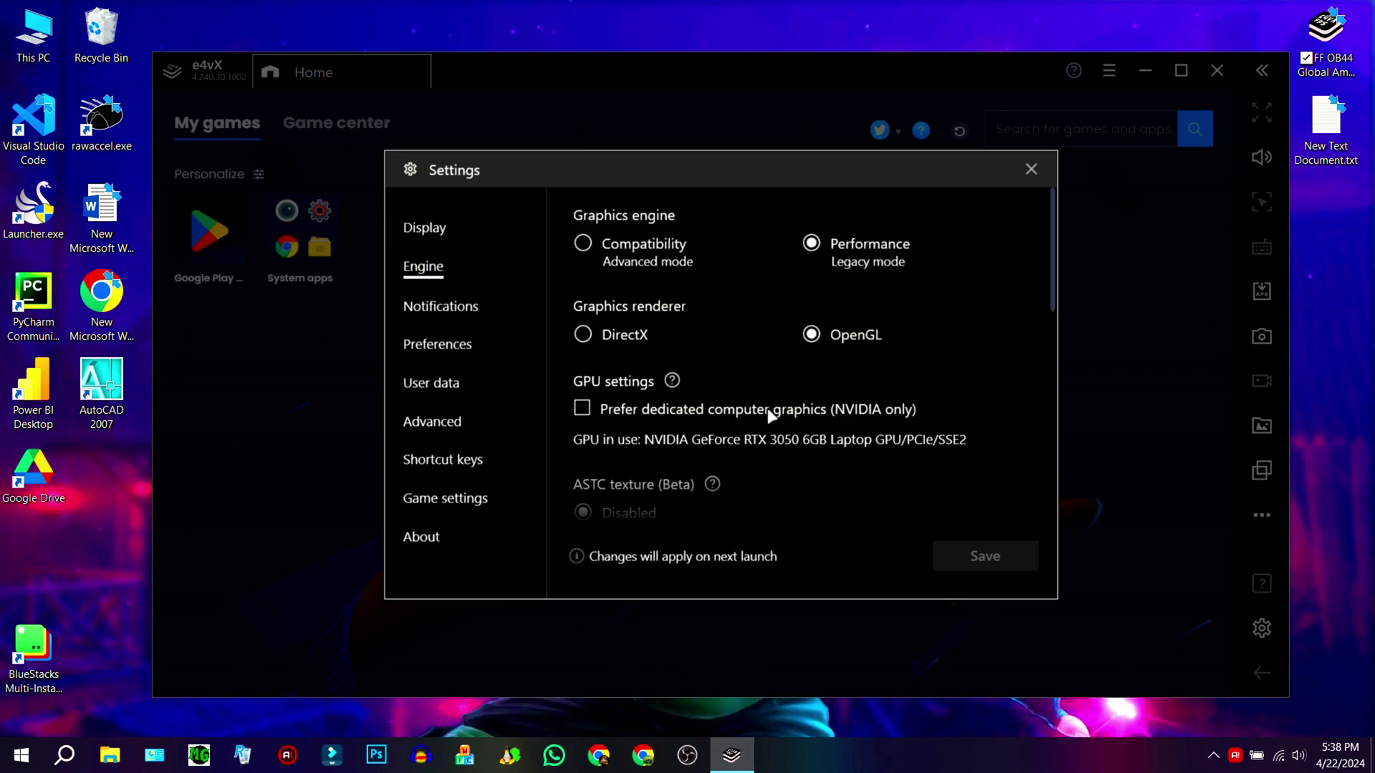
pyautogui.scroll(-4, 904, 393)
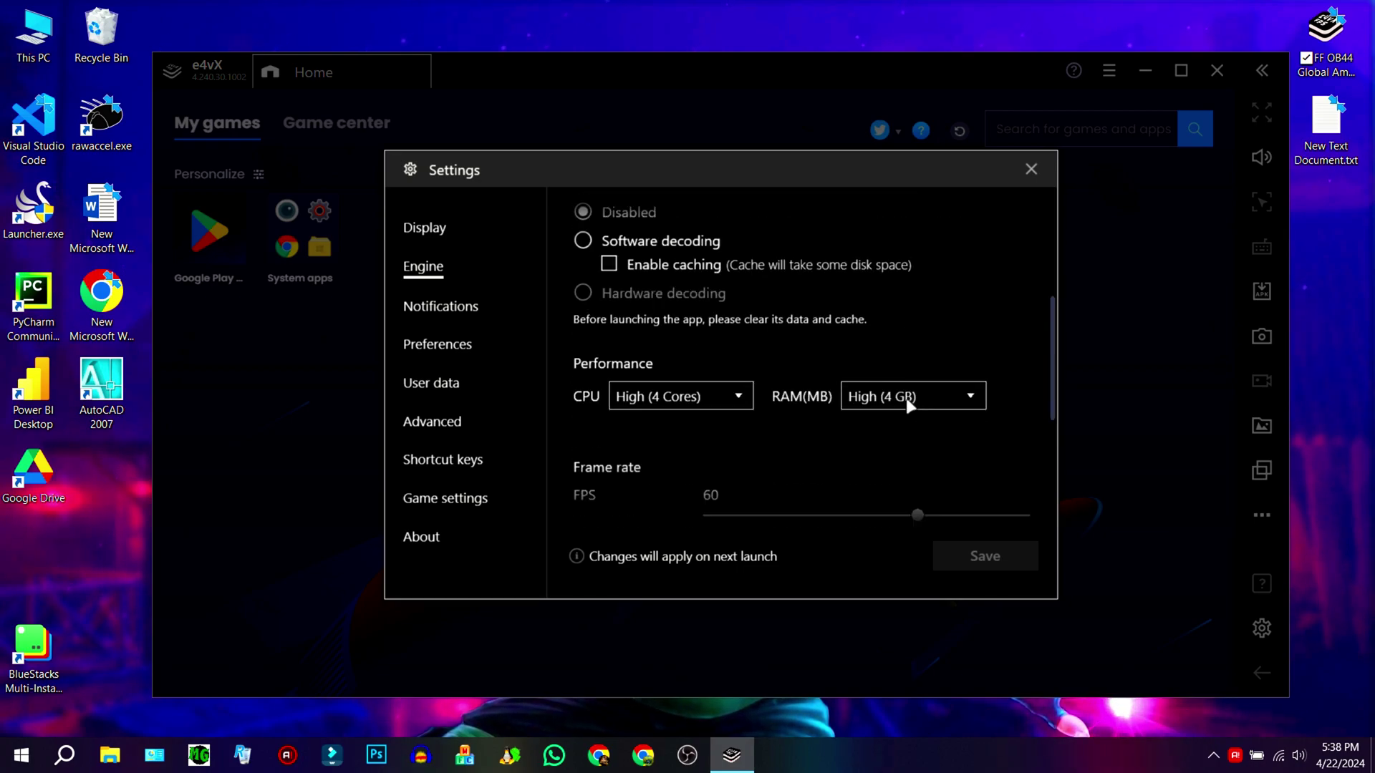
pyautogui.click(683, 401)
pyautogui.click(686, 402)
pyautogui.click(895, 396)
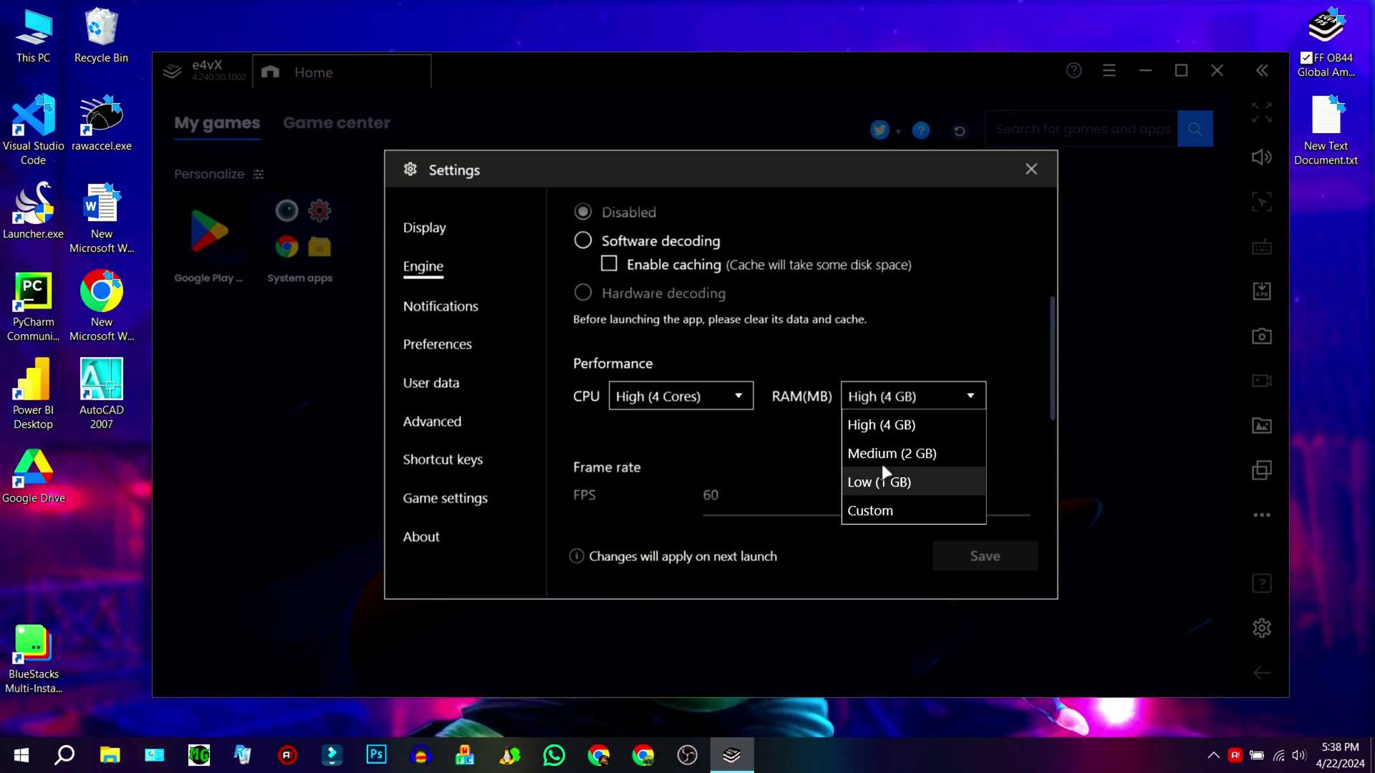
pyautogui.click(870, 502)
# Set the frame rate to 90 FPS, enable high frame rates and FPS display during gameplay, and save with a restart
pyautogui.scroll(-3, 773, 491)
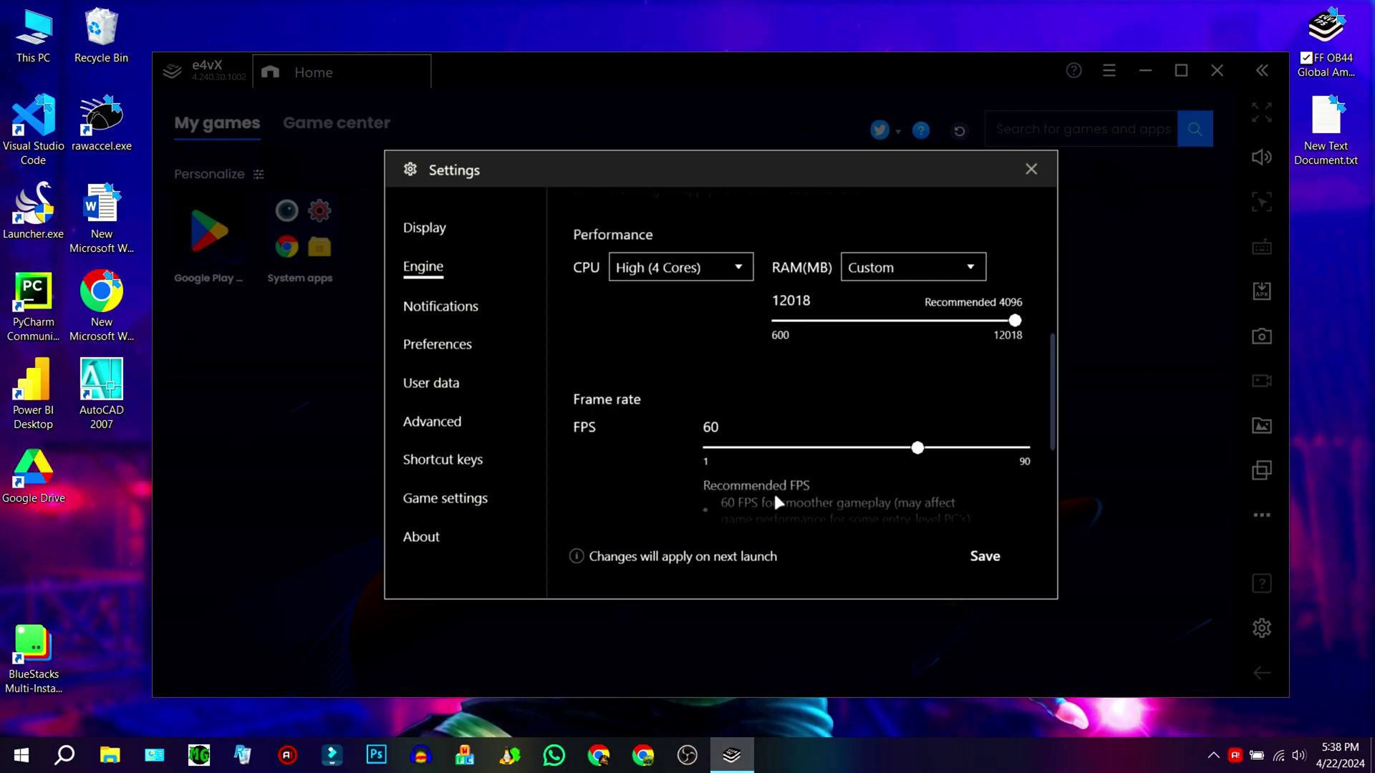
pyautogui.moveTo(914, 402); pyautogui.dragTo(1023, 402)
pyautogui.scroll(-1, 828, 427)
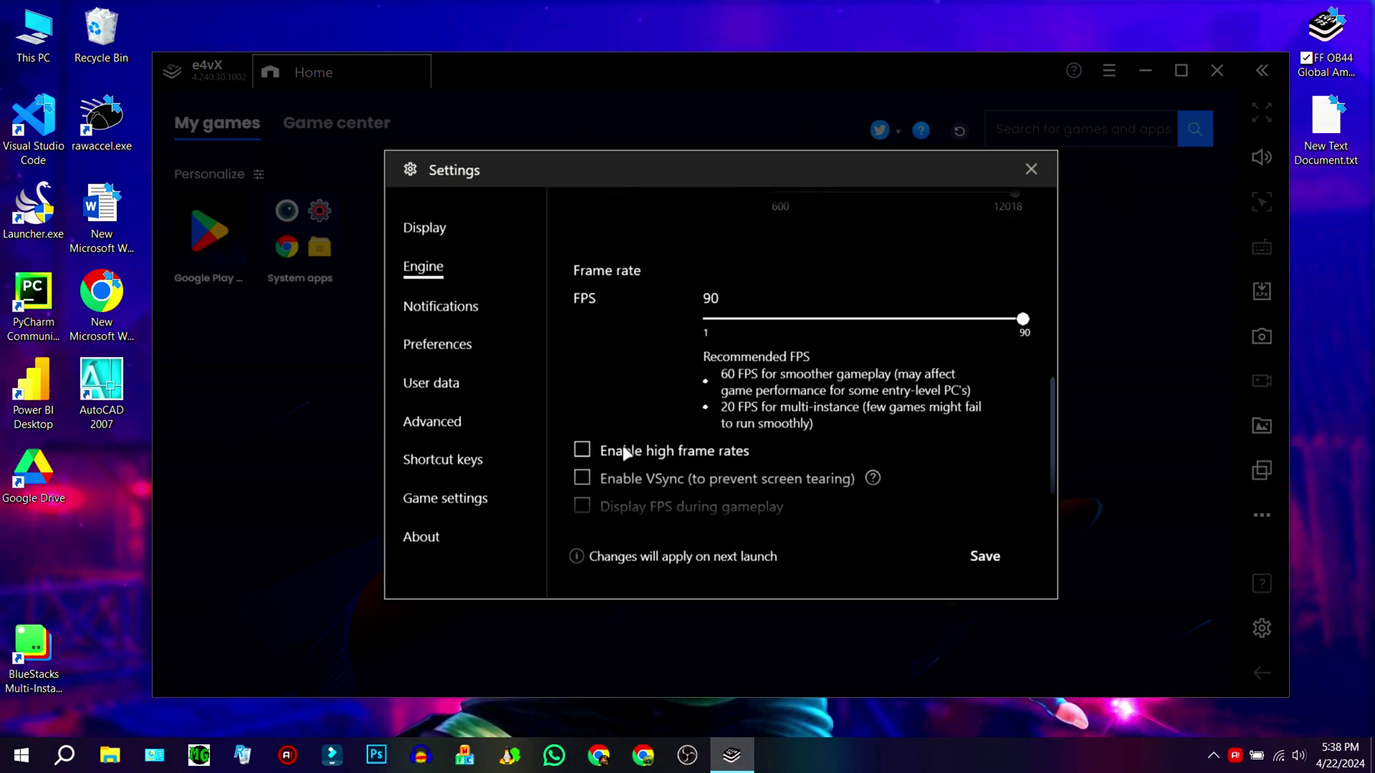
pyautogui.scroll(-1, 581, 500)
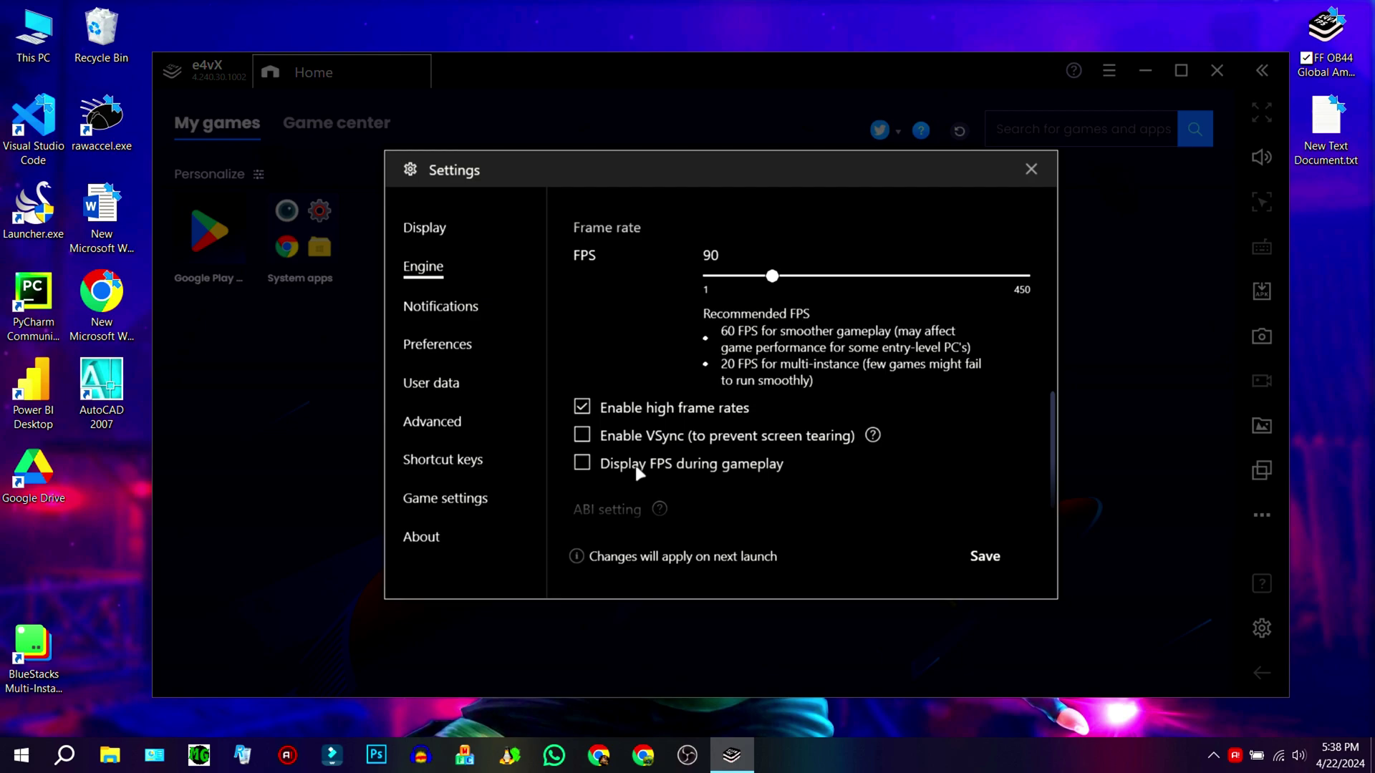
pyautogui.click(583, 464)
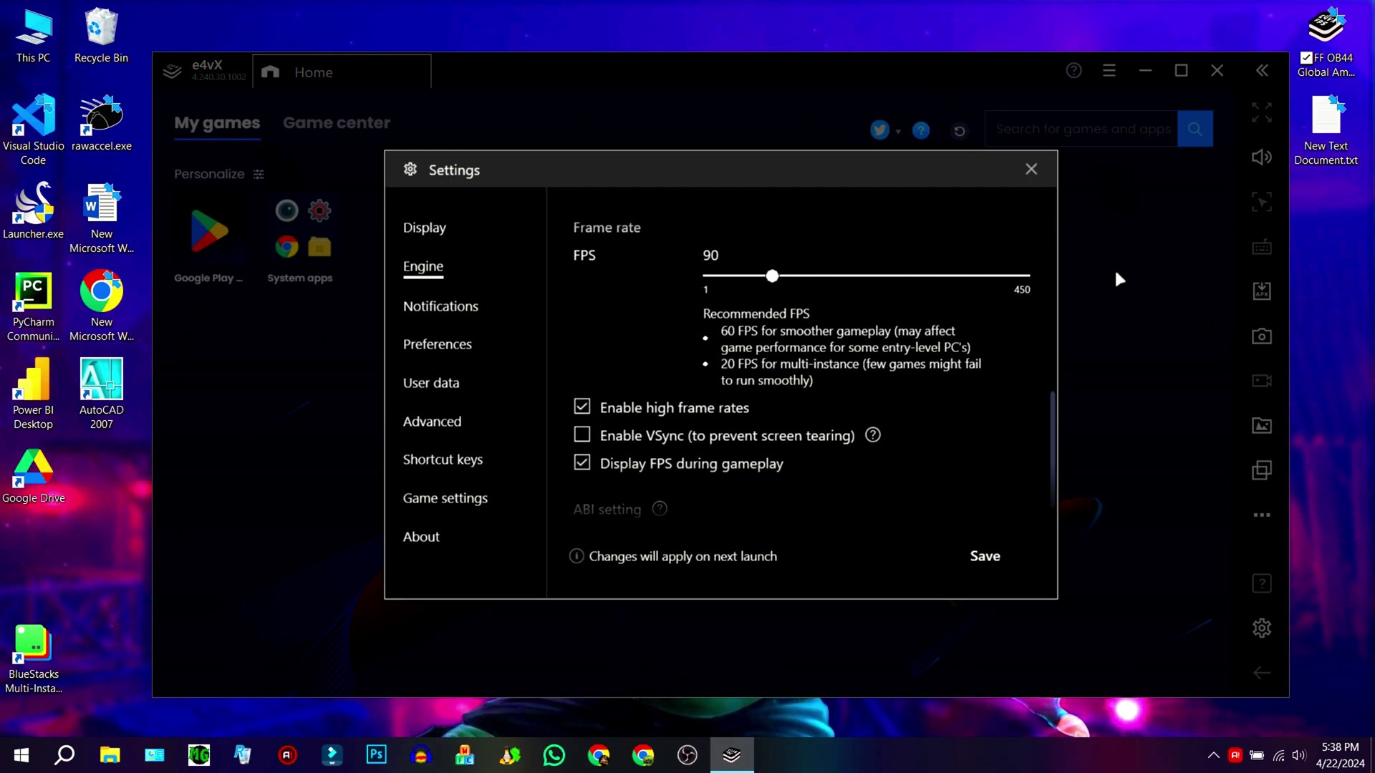
pyautogui.click(1000, 557)
pyautogui.click(795, 417)
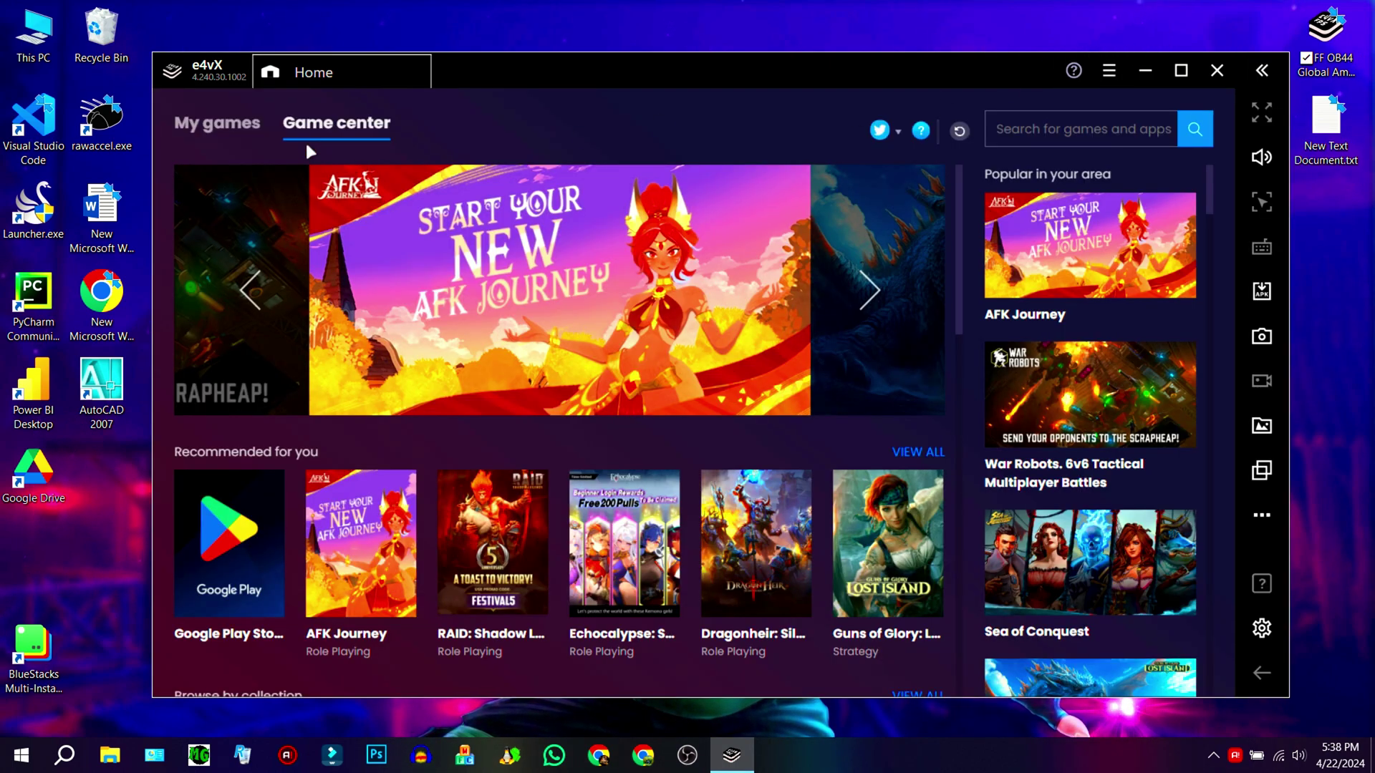
# Reopen the emulator's settings from My games and set the predefined device profile to Asus ROG 2
pyautogui.click(251, 134)
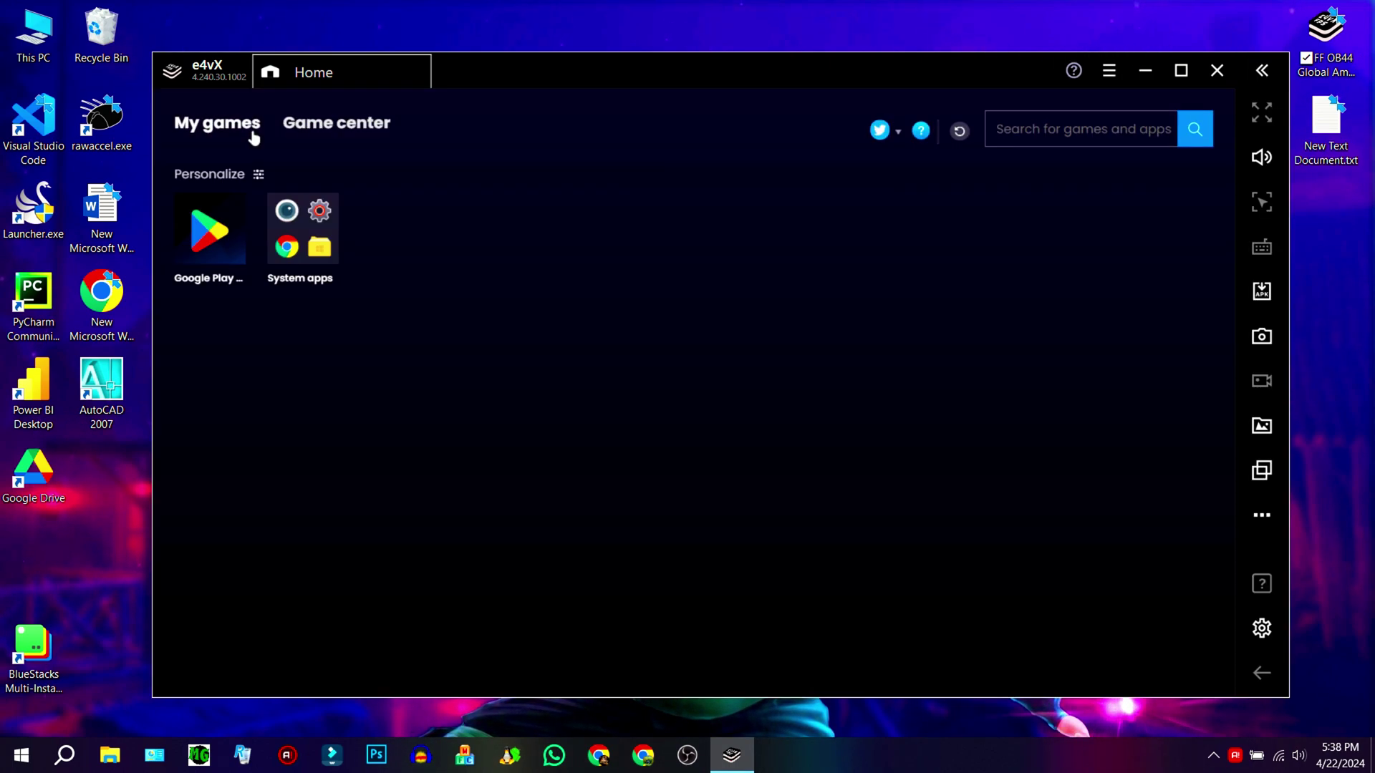
pyautogui.click(1108, 70)
pyautogui.click(1084, 104)
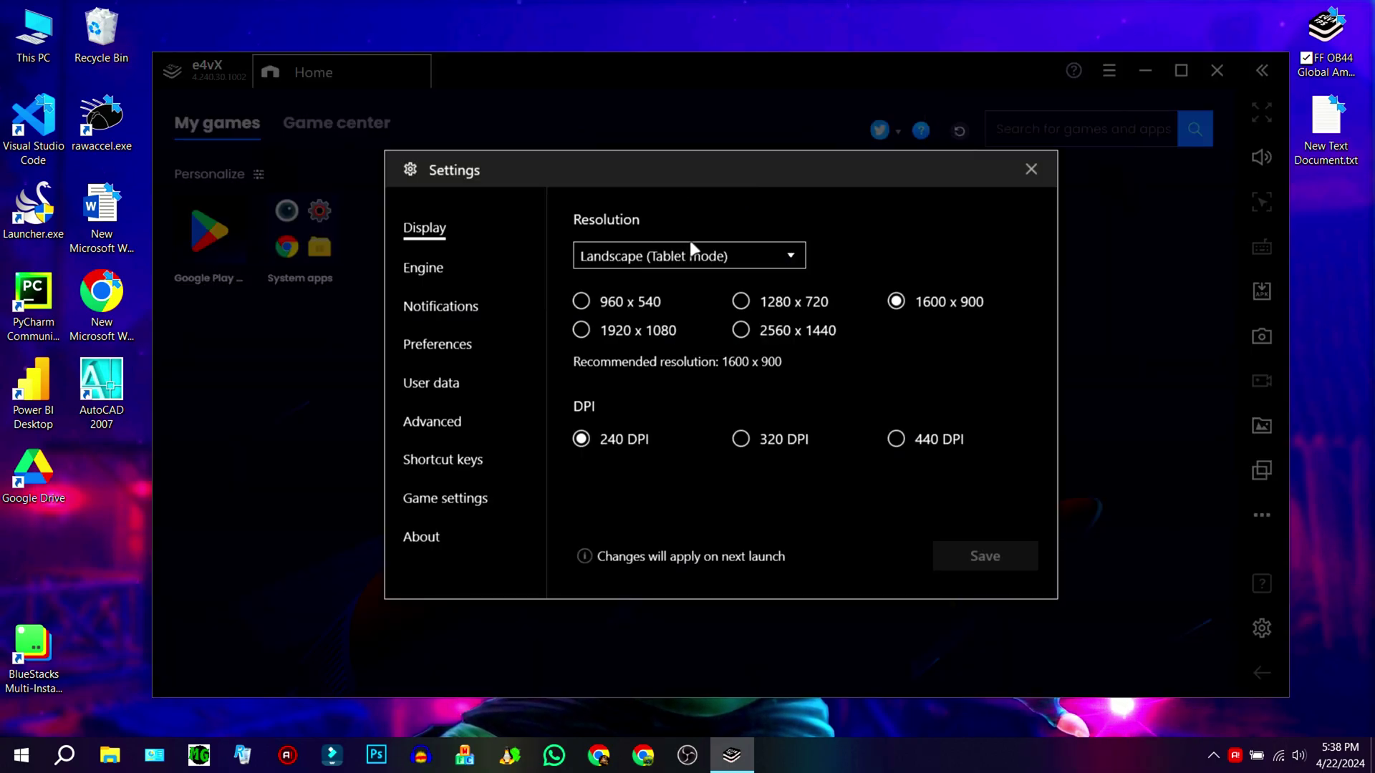
pyautogui.click(413, 272)
pyautogui.click(426, 347)
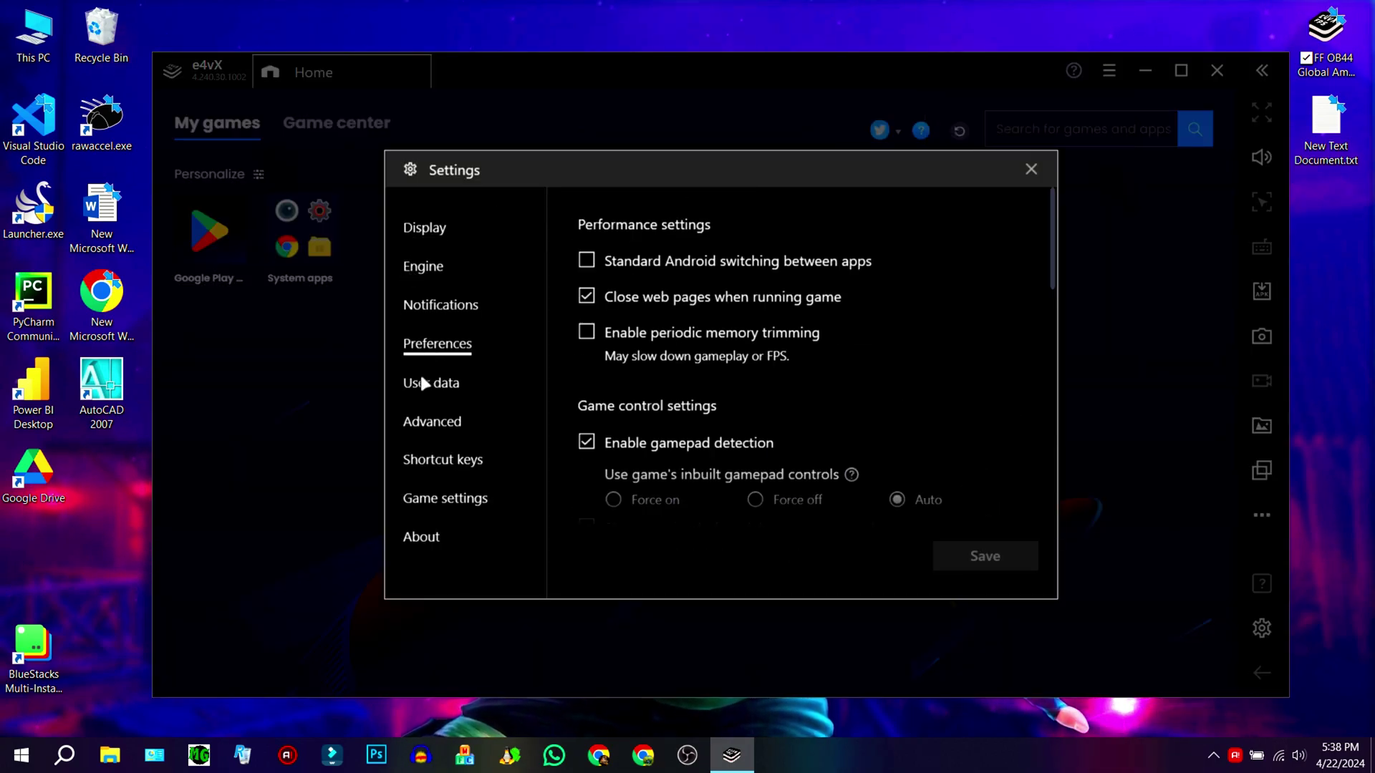
pyautogui.click(424, 383)
pyautogui.click(445, 423)
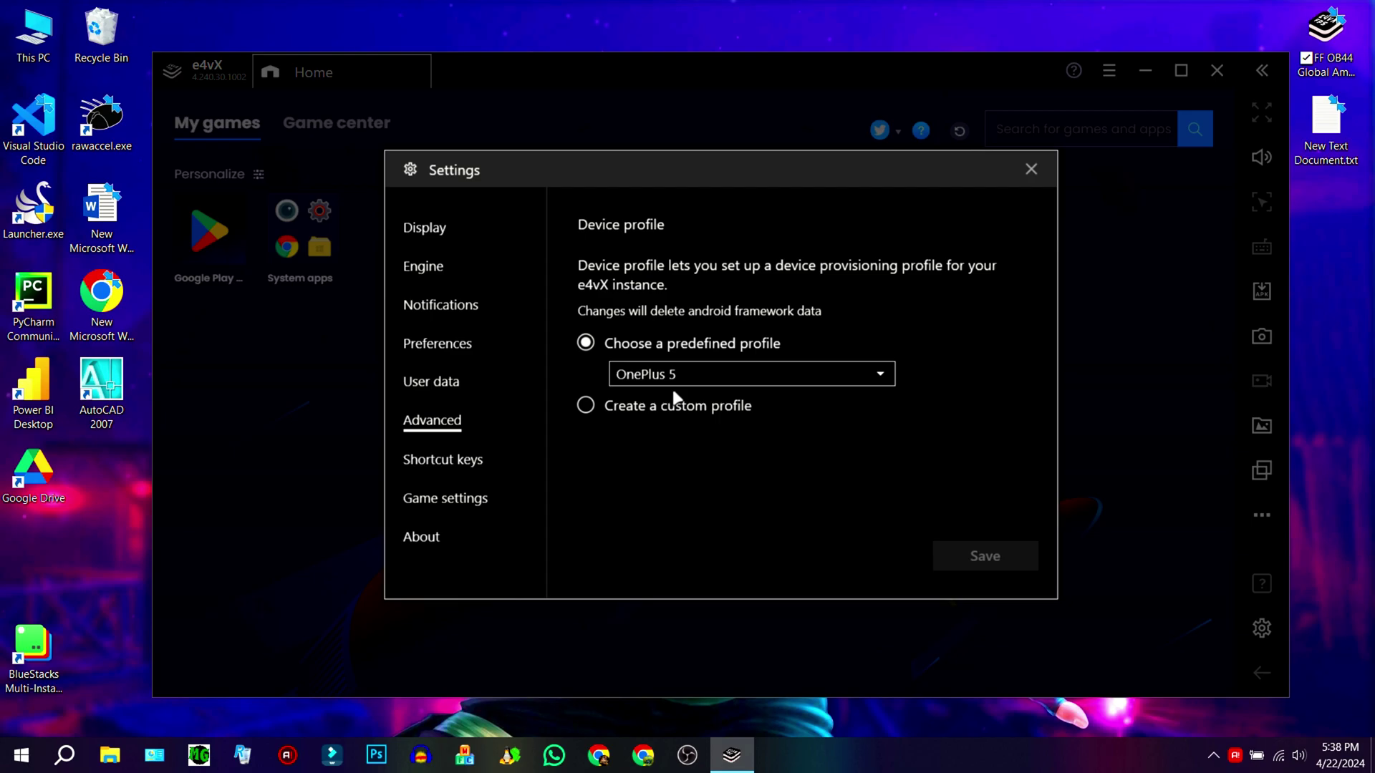
pyautogui.click(675, 378)
pyautogui.scroll(2, 698, 411)
pyautogui.click(680, 394)
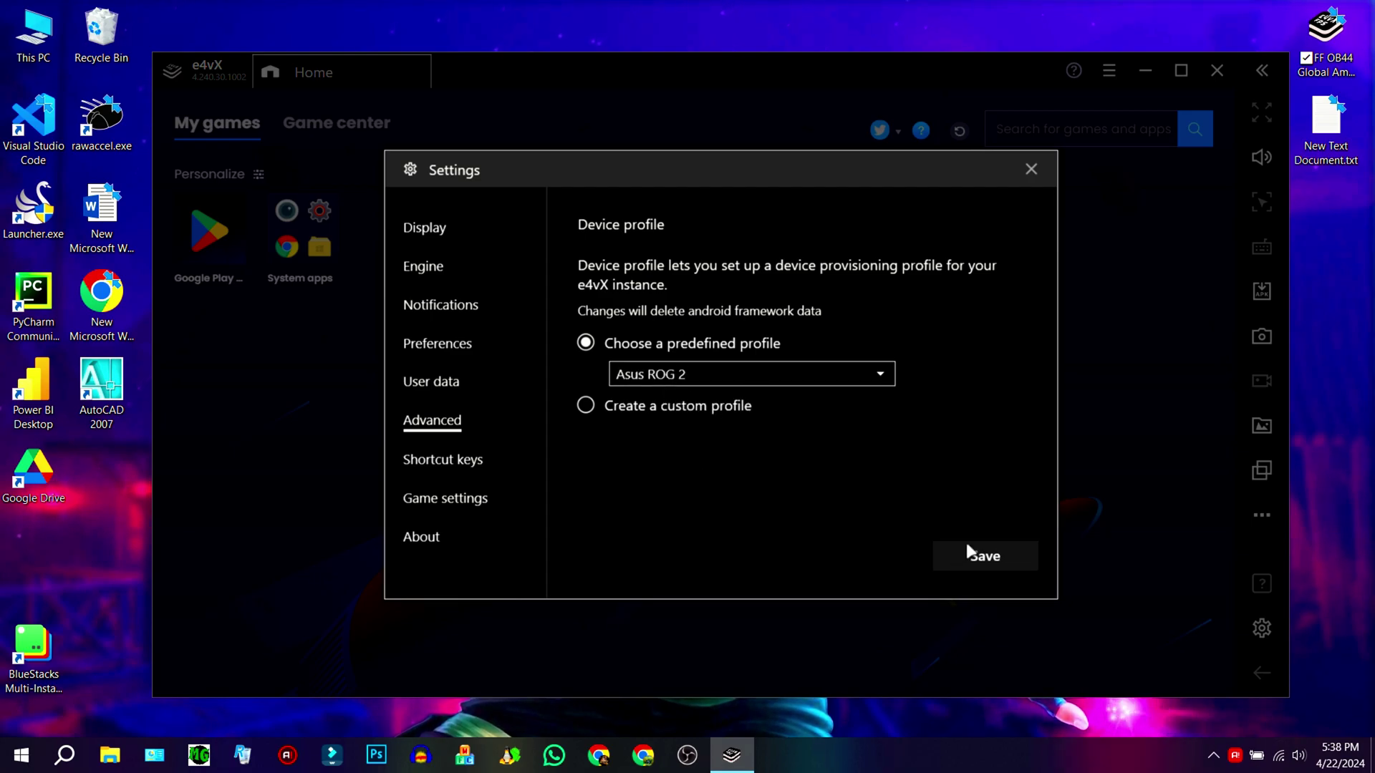
# Choose the white cursor for all games, check the emulator's About information and close the settings
pyautogui.click(445, 498)
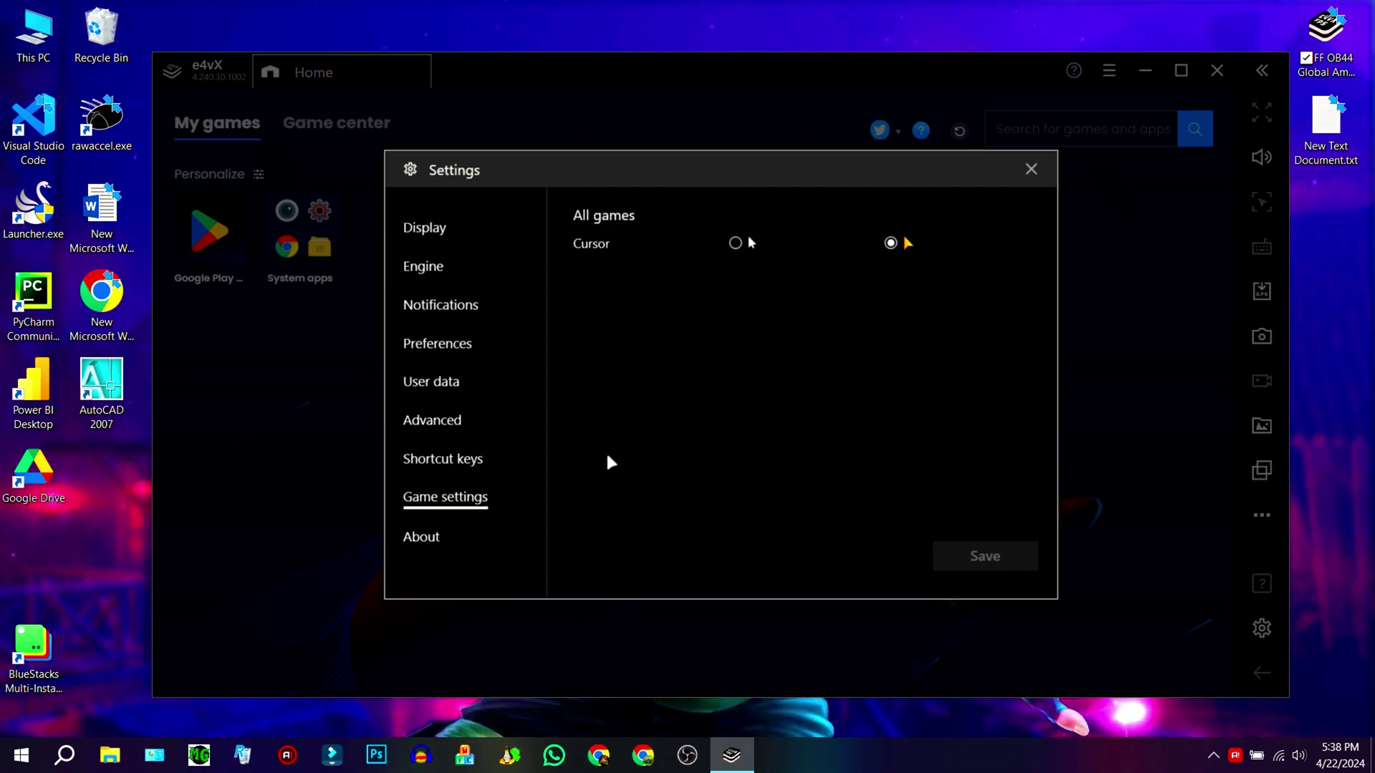
pyautogui.click(735, 243)
pyautogui.click(422, 537)
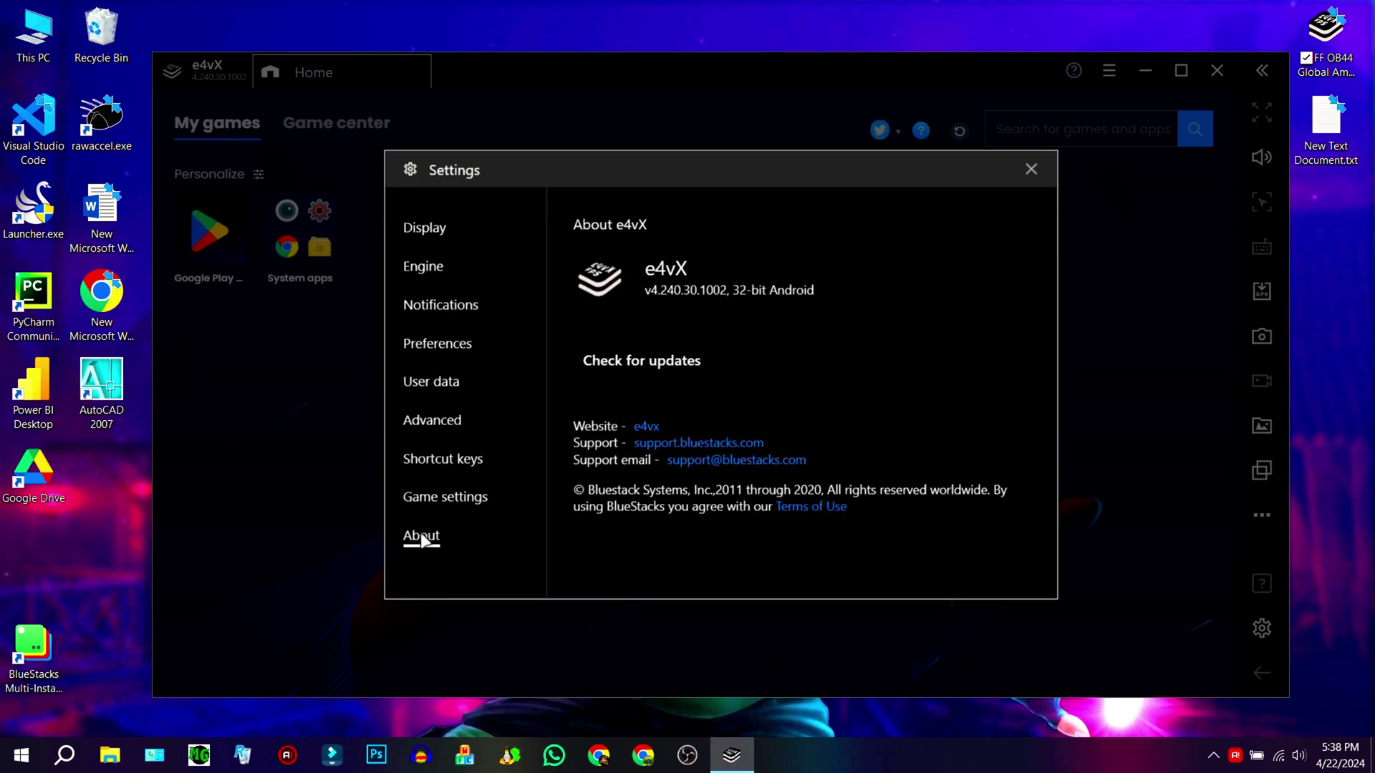
pyautogui.click(1031, 169)
# Move the emulator window aside and install the desktop file FF OB44 Global Amazon x86 By Apex FF.apk with the e4vX APK Installer
pyautogui.moveTo(921, 64); pyautogui.dragTo(794, 102)
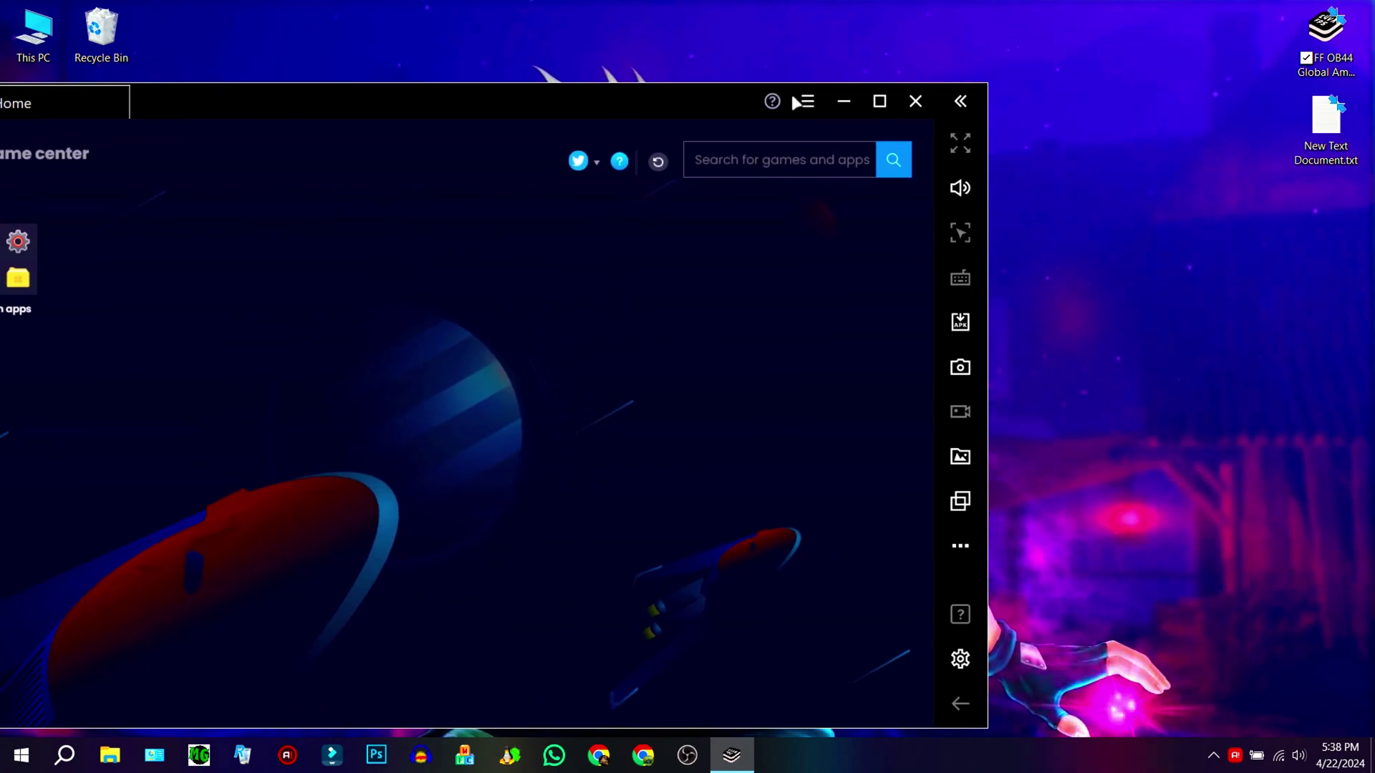
pyautogui.moveTo(1093, 161); pyautogui.dragTo(1087, 150)
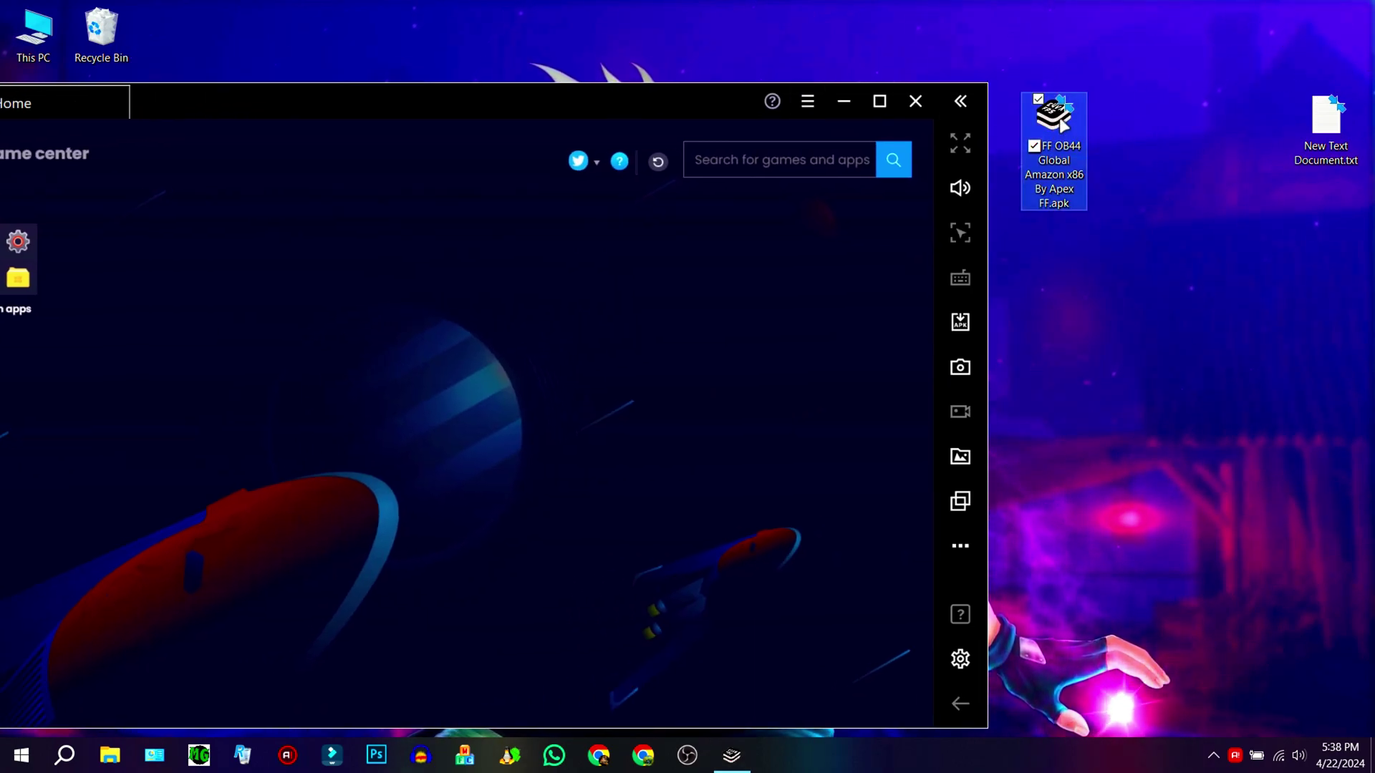
pyautogui.rightClick(1061, 119)
pyautogui.click(1090, 136)
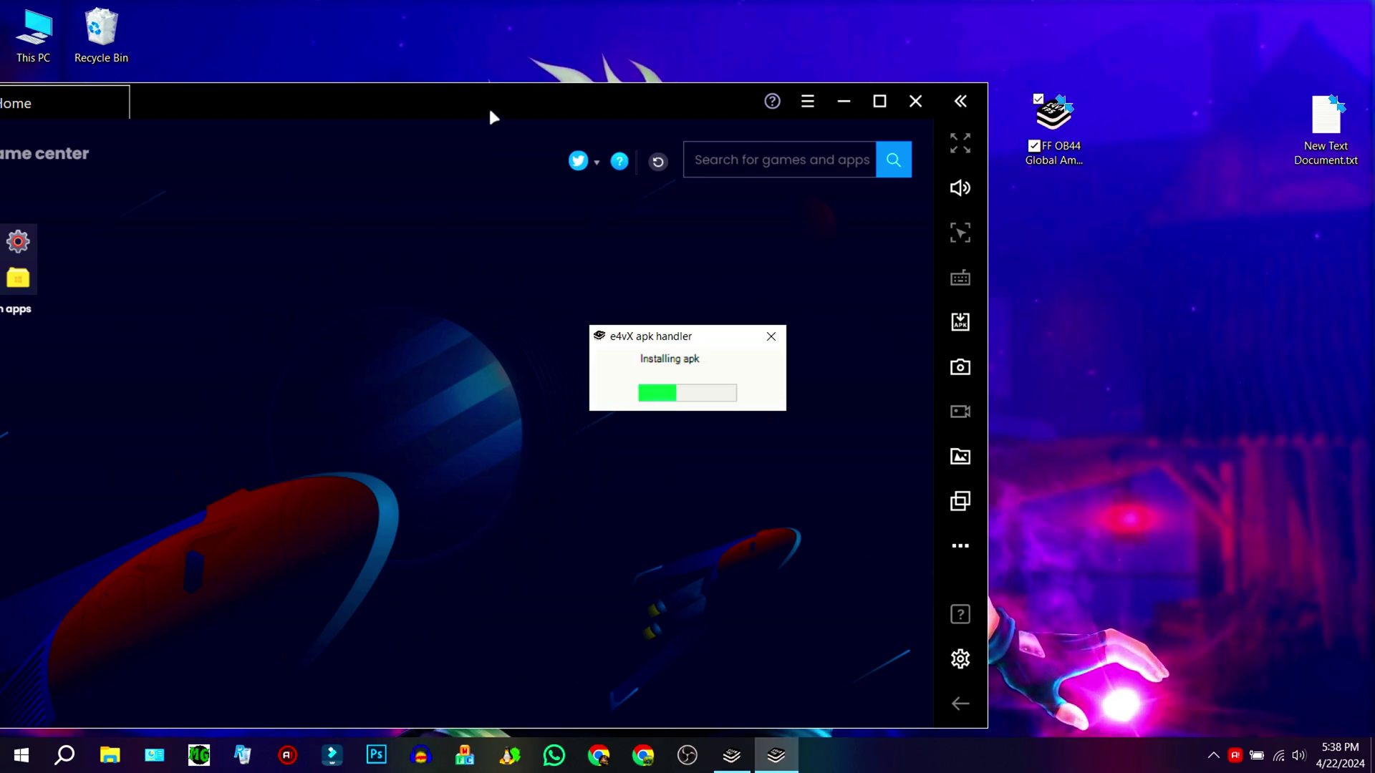
# Check the file properties of the FF OB44 Global Amazon x86 APK and close them
pyautogui.rightClick(1067, 133)
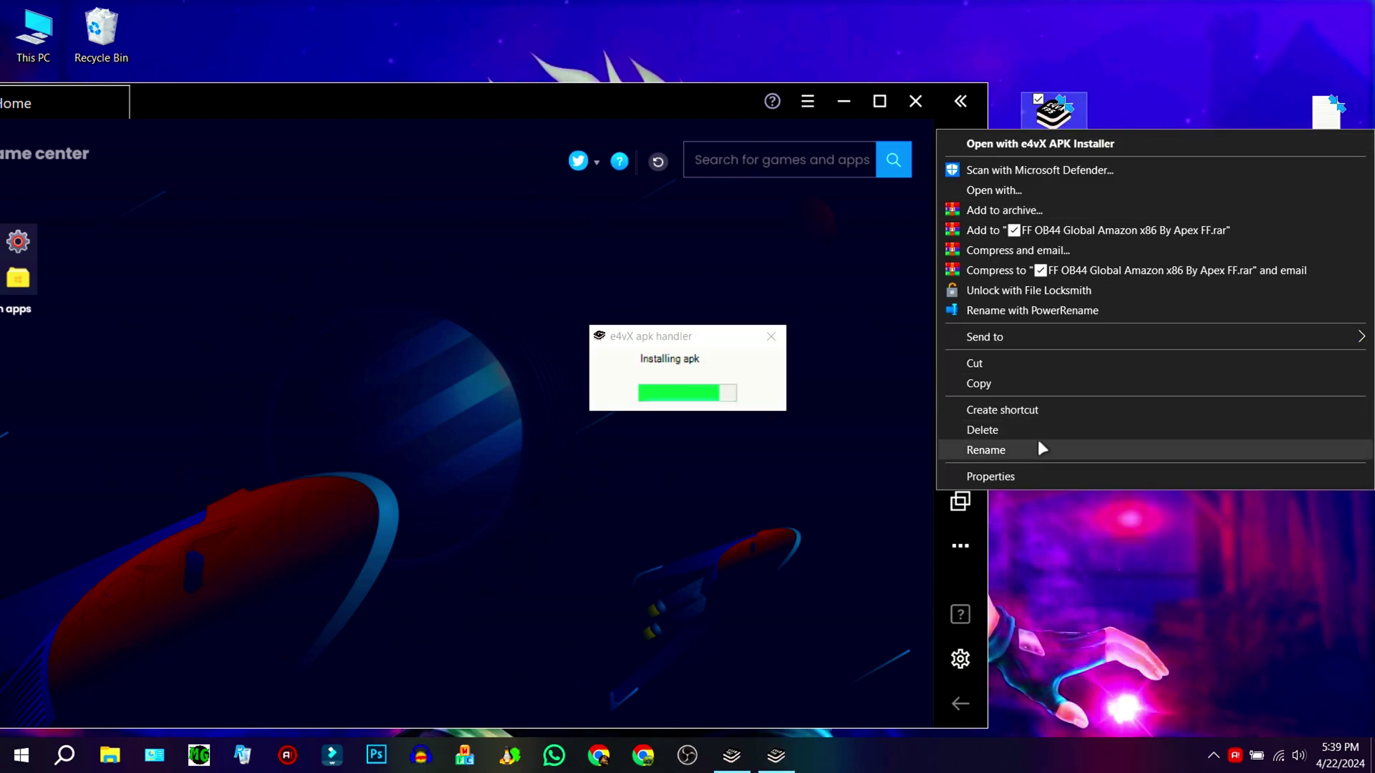
pyautogui.click(985, 475)
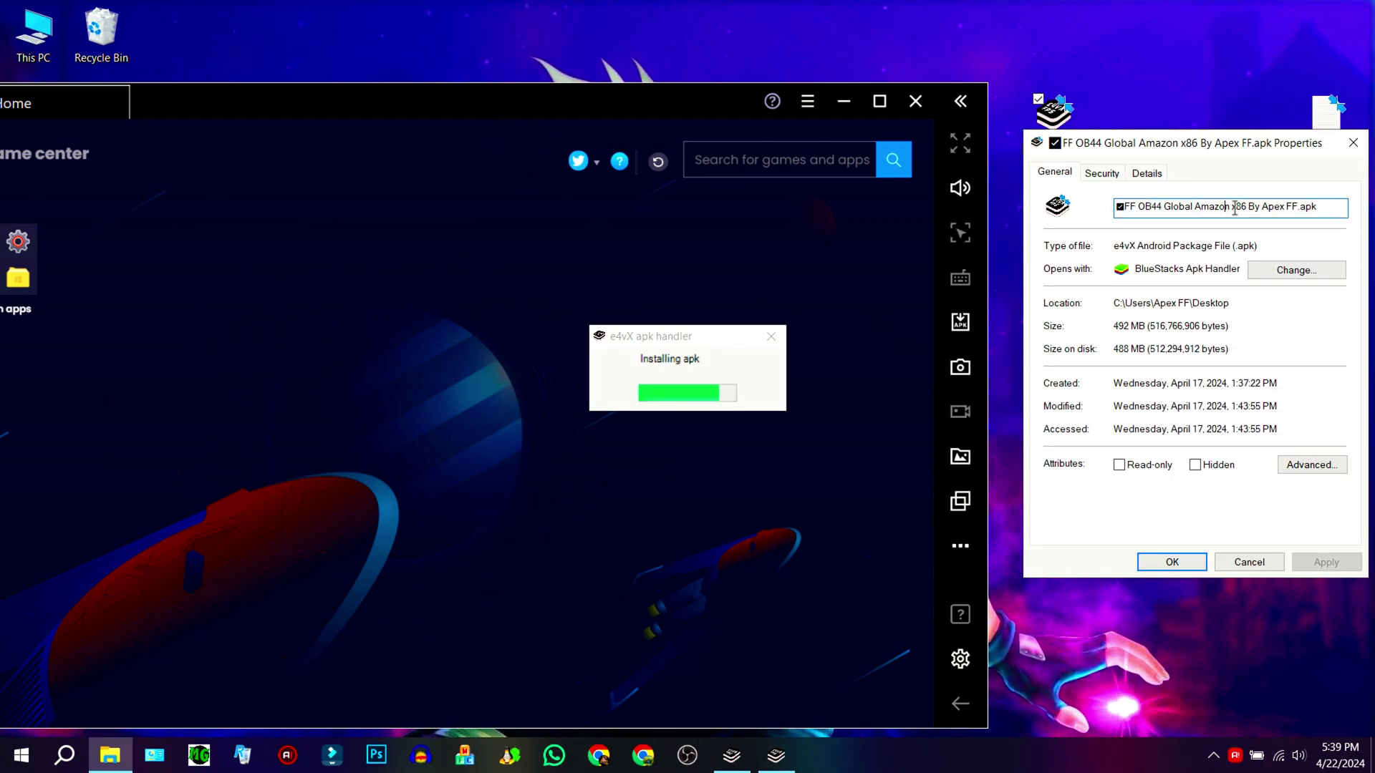
pyautogui.click(1352, 143)
# Move the emulator window back into full view, launch Free Fire from My games and advance past the How to play tip
pyautogui.moveTo(627, 99); pyautogui.dragTo(904, 62)
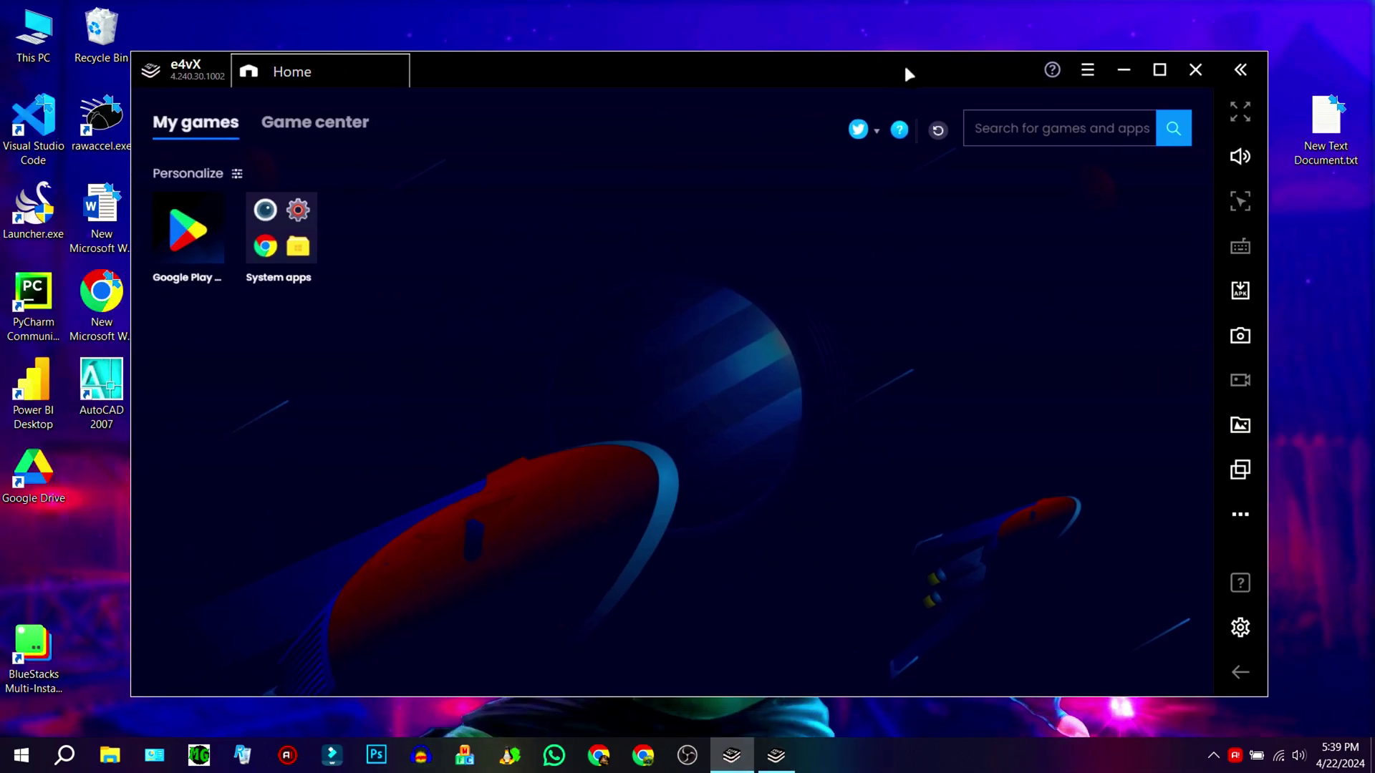
pyautogui.click(796, 770)
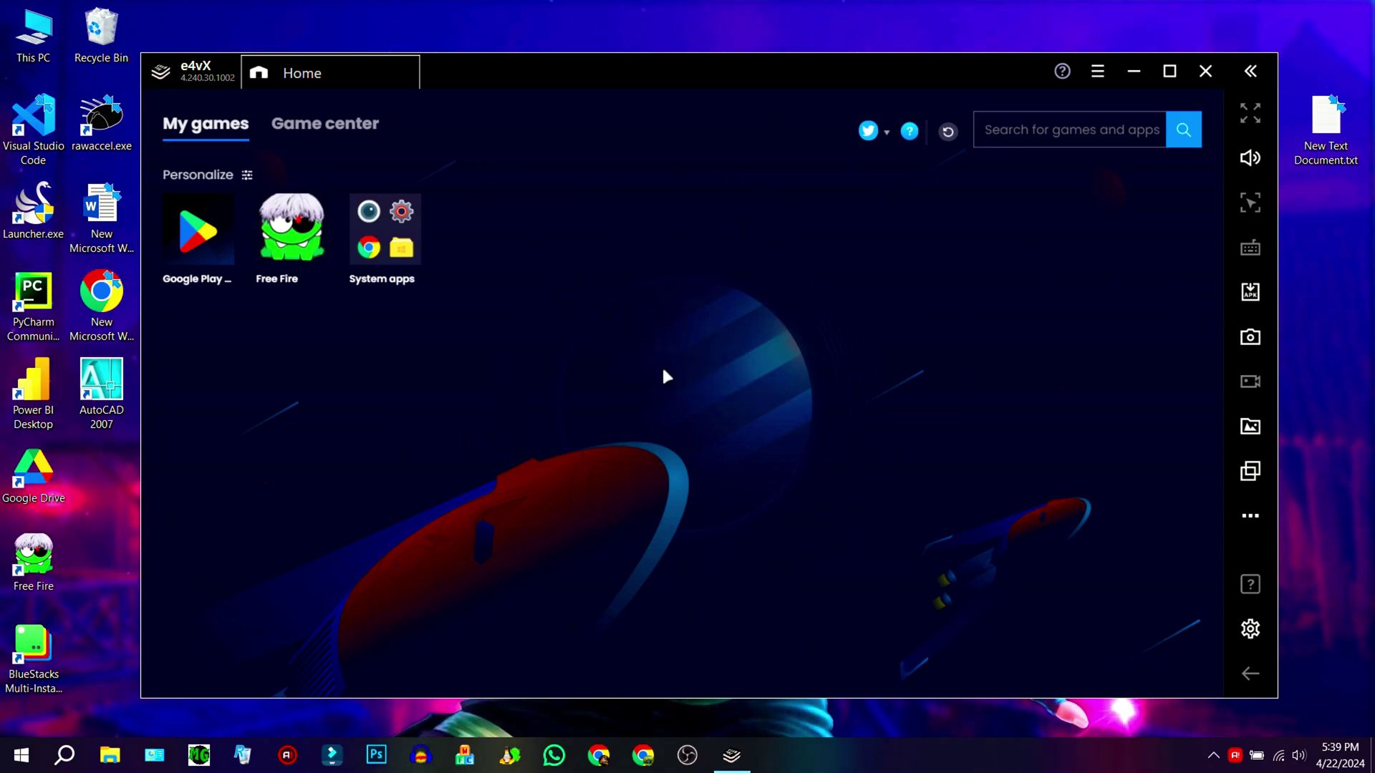
pyautogui.click(278, 230)
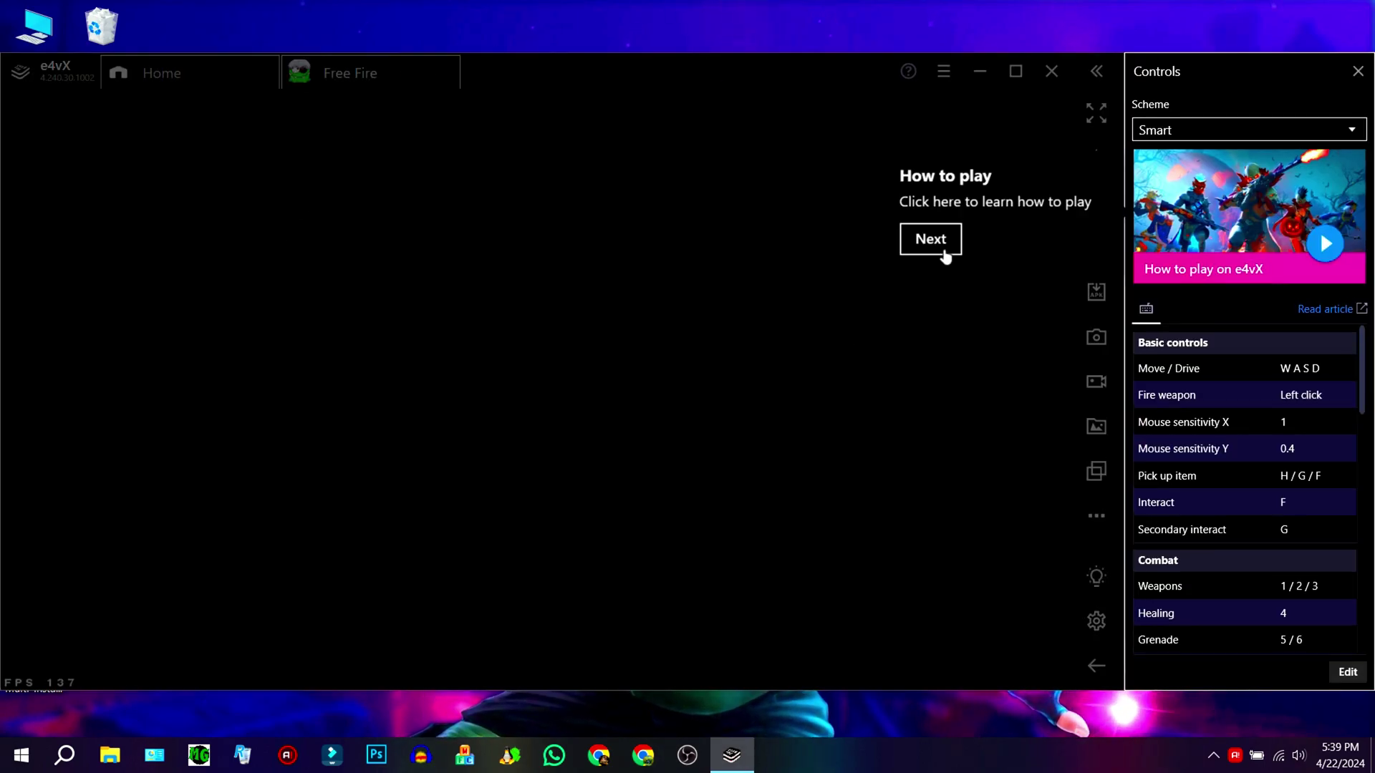
pyautogui.click(931, 240)
pyautogui.click(916, 526)
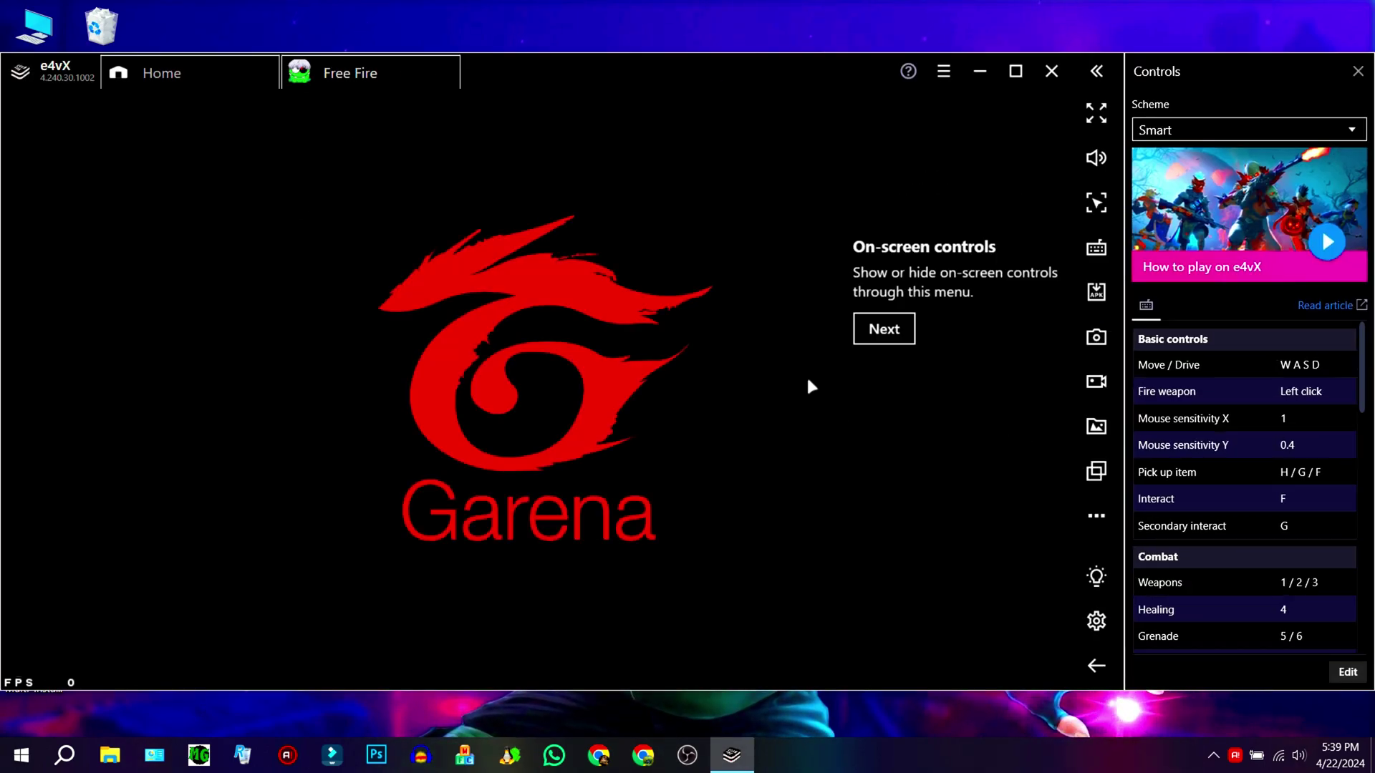
# Finish the on-screen controls tip, close the Controls panel, confirm the access description and allow Free Fire to access device files
pyautogui.click(884, 328)
pyautogui.click(875, 208)
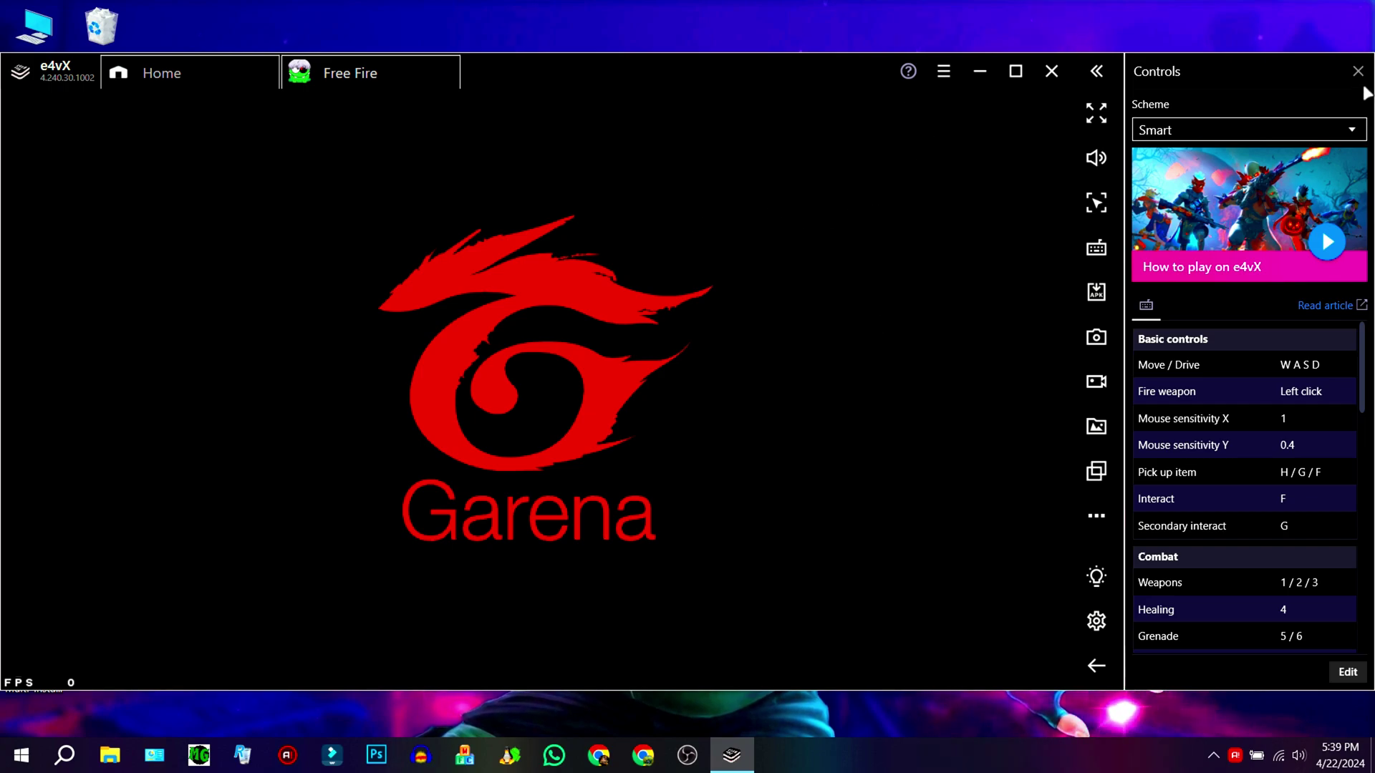
pyautogui.click(1357, 71)
pyautogui.click(922, 614)
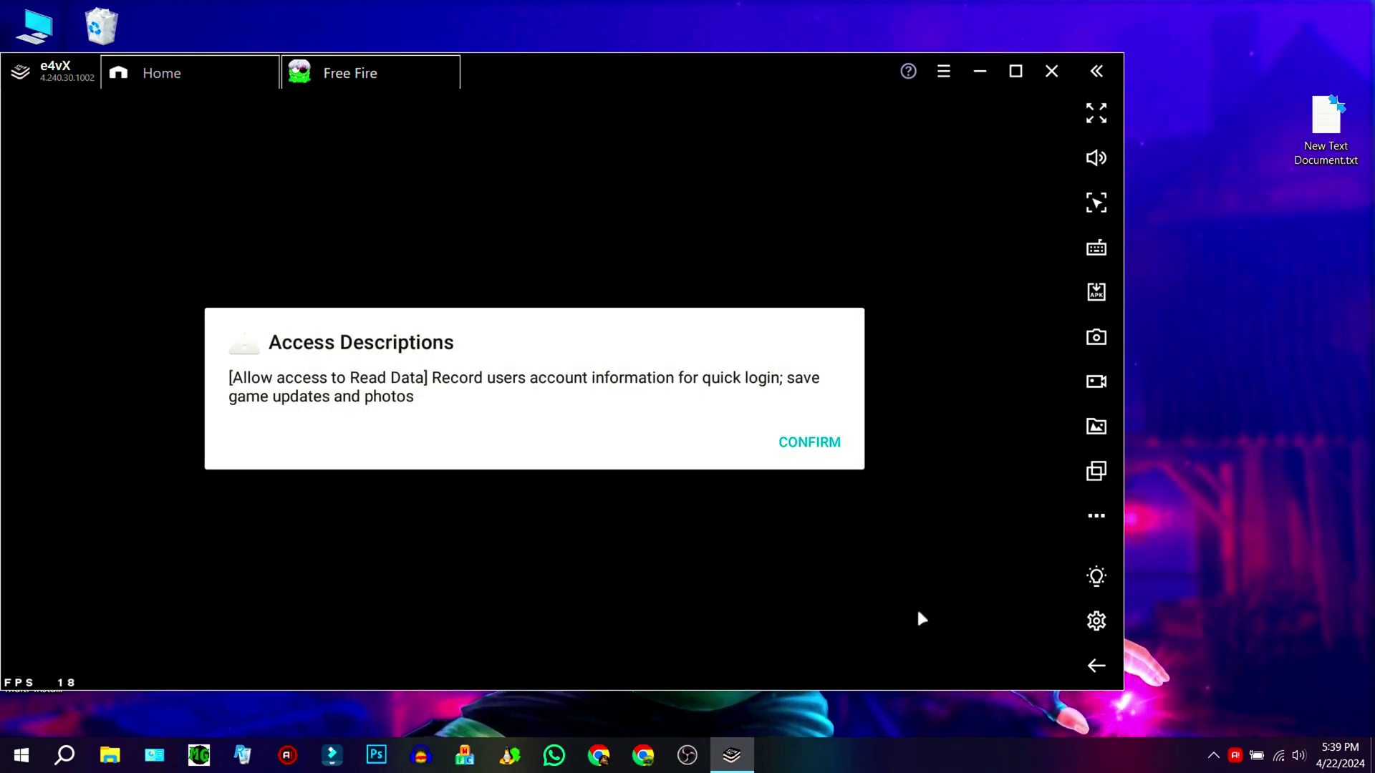
pyautogui.click(820, 450)
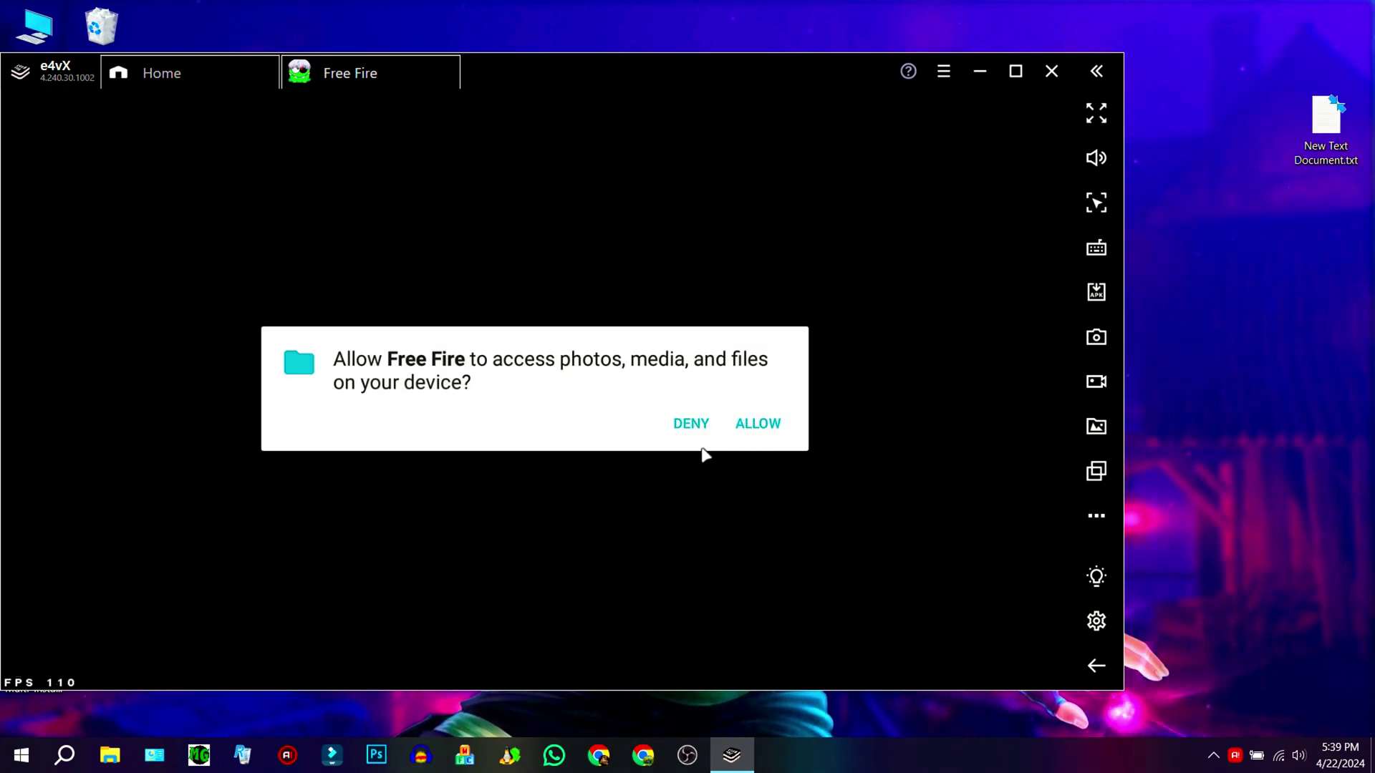
pyautogui.click(757, 424)
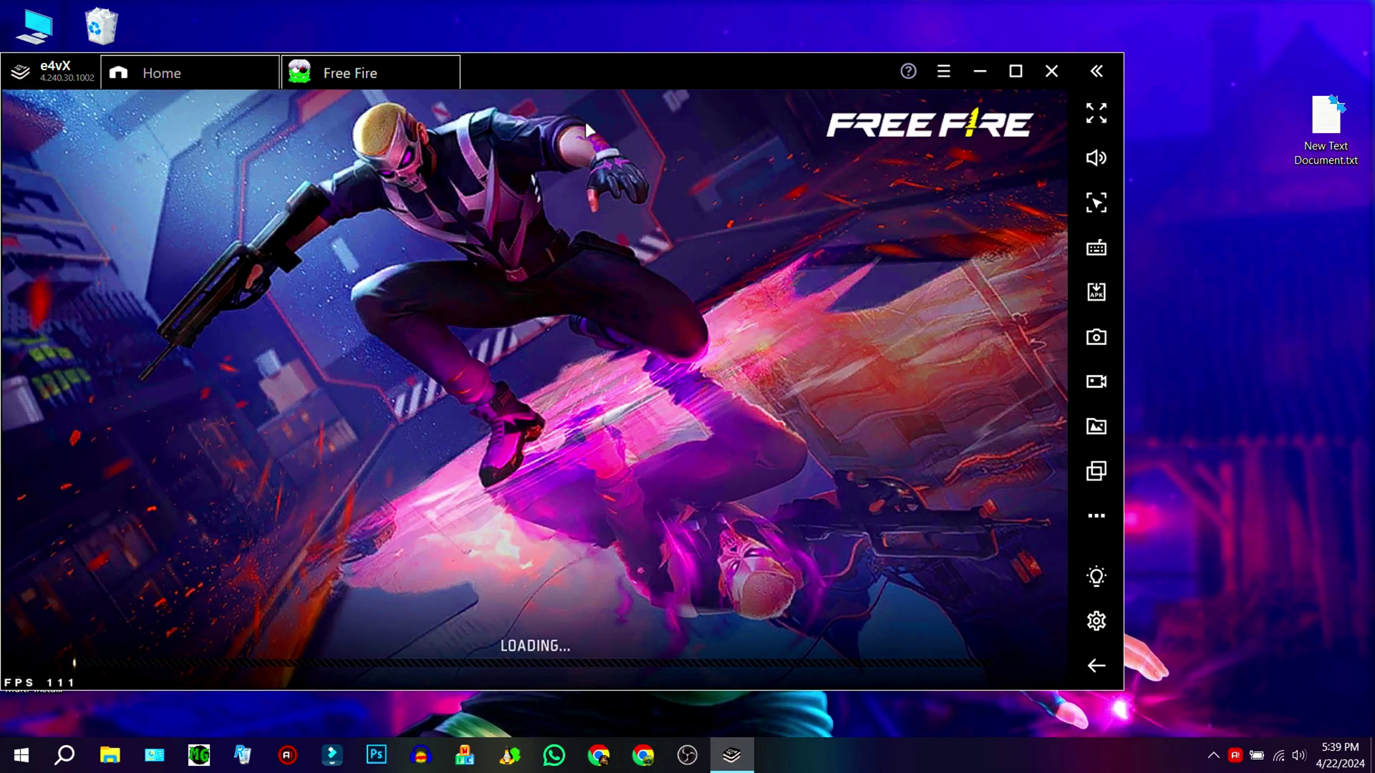
# Move the emulator window toward the middle of the desktop and refresh the desktop twice while the game loads
pyautogui.moveTo(595, 73); pyautogui.dragTo(701, 73)
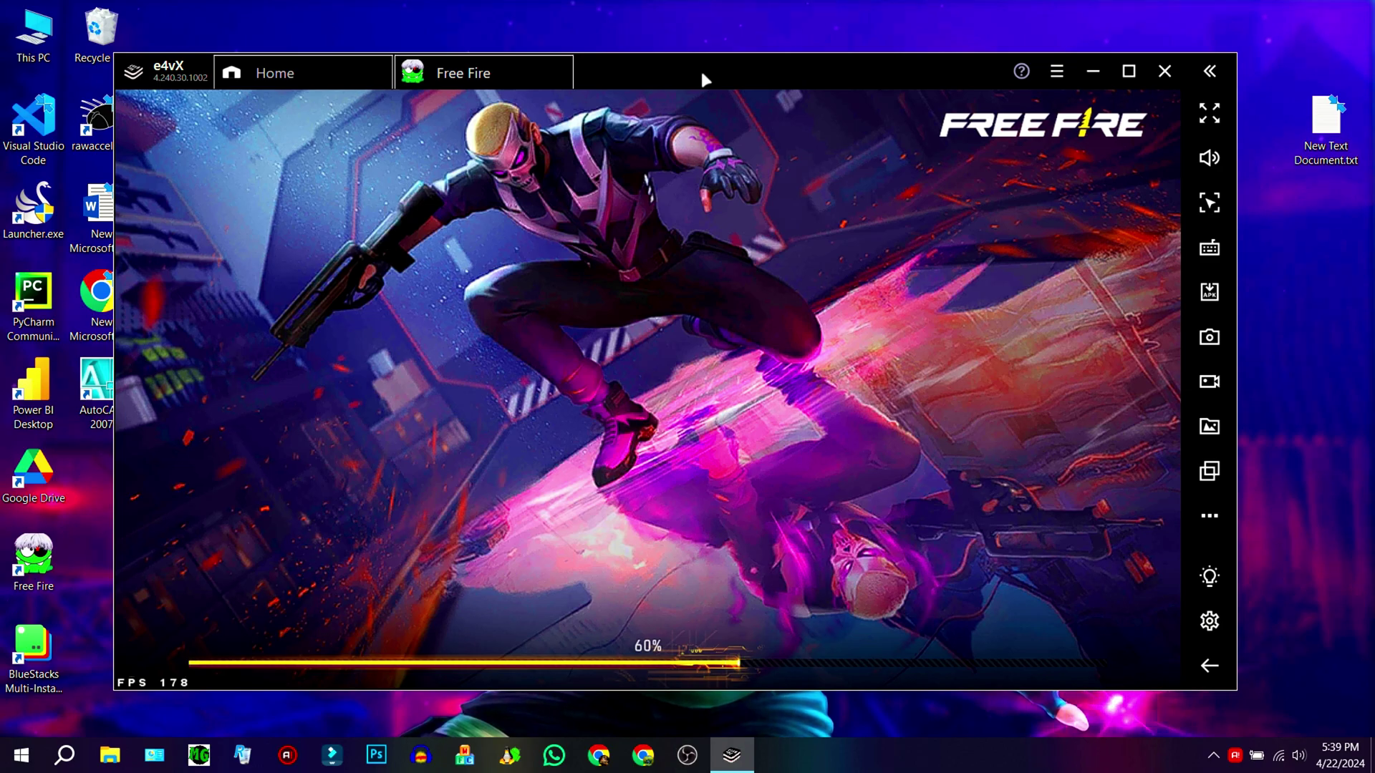
pyautogui.moveTo(804, 80); pyautogui.dragTo(865, 71)
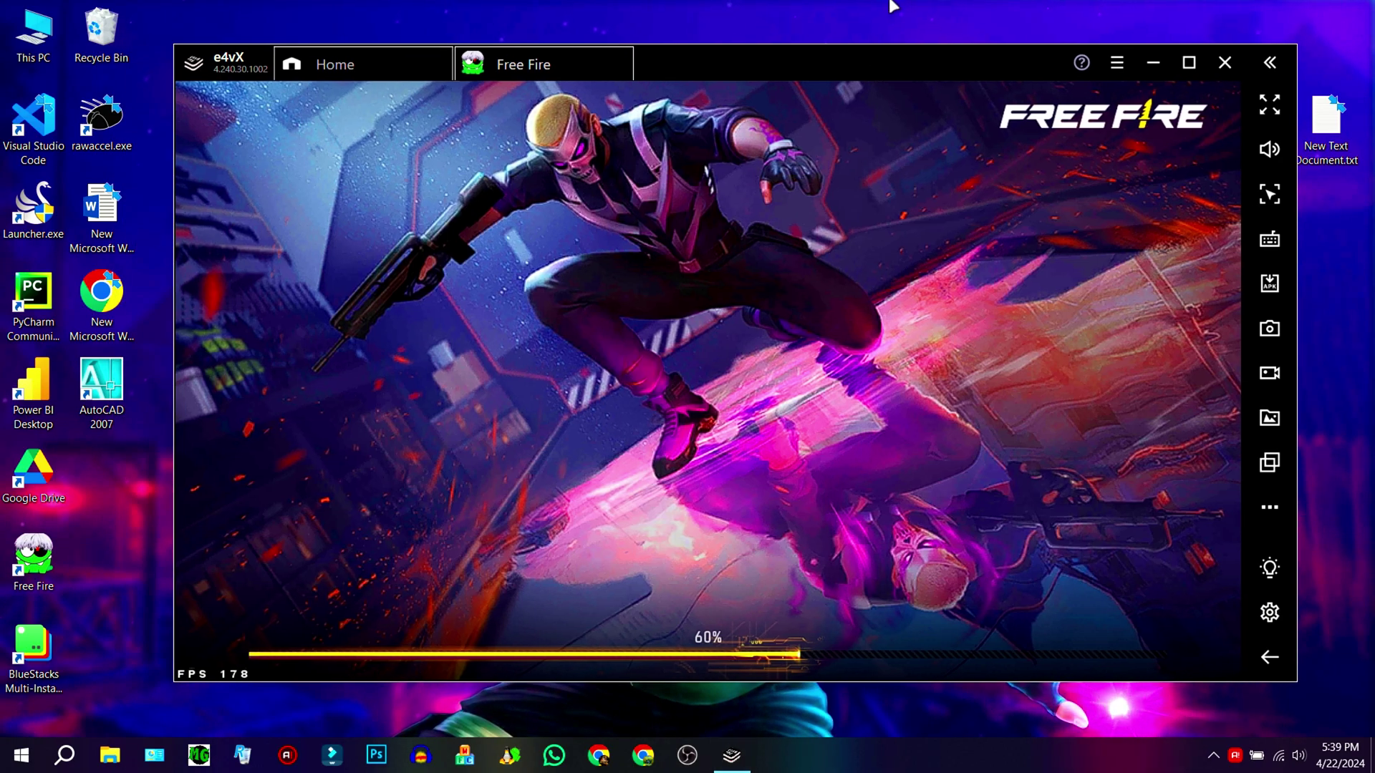
pyautogui.rightClick(892, 6)
pyautogui.click(930, 60)
pyautogui.rightClick(945, 14)
pyautogui.click(985, 67)
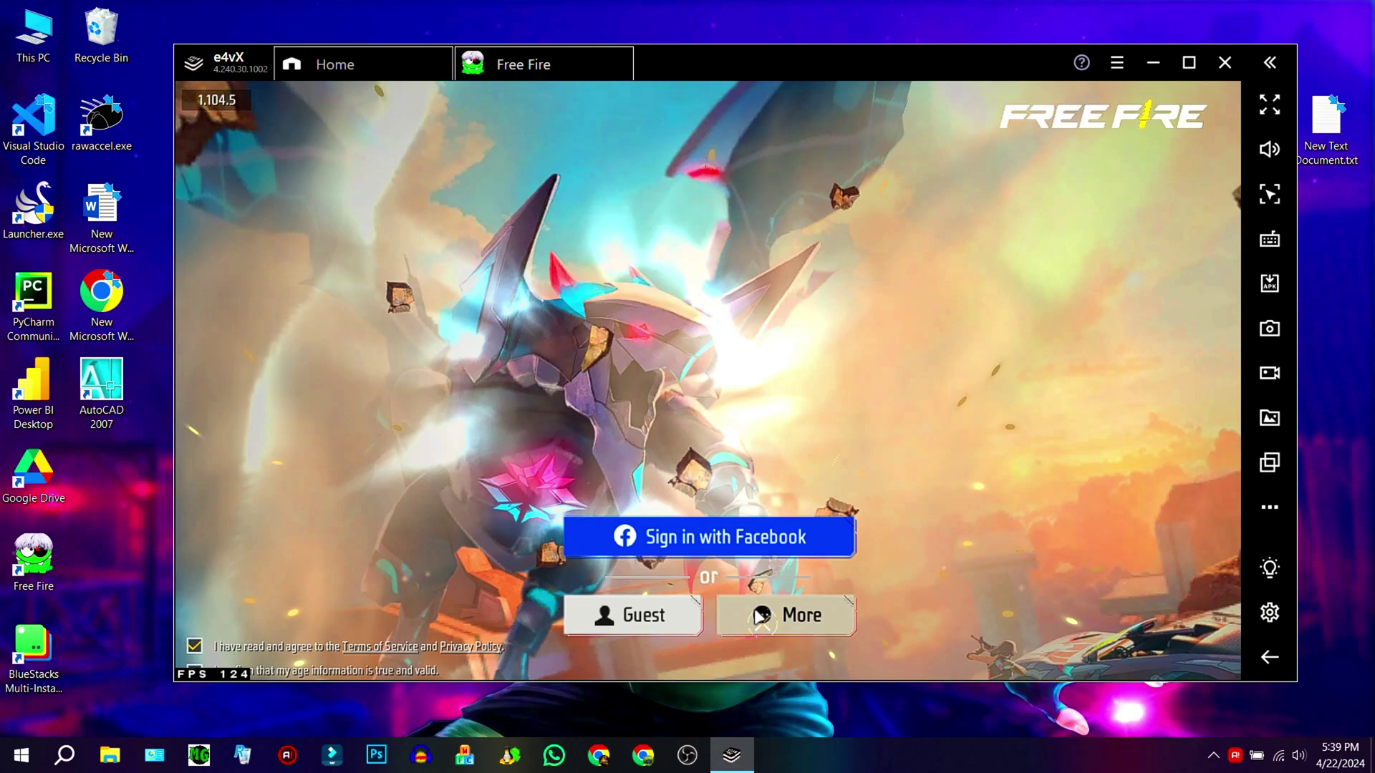
# Sign in to Free Fire with Google, enter the game and dismiss the Warm-Up Training event screen
pyautogui.click(787, 614)
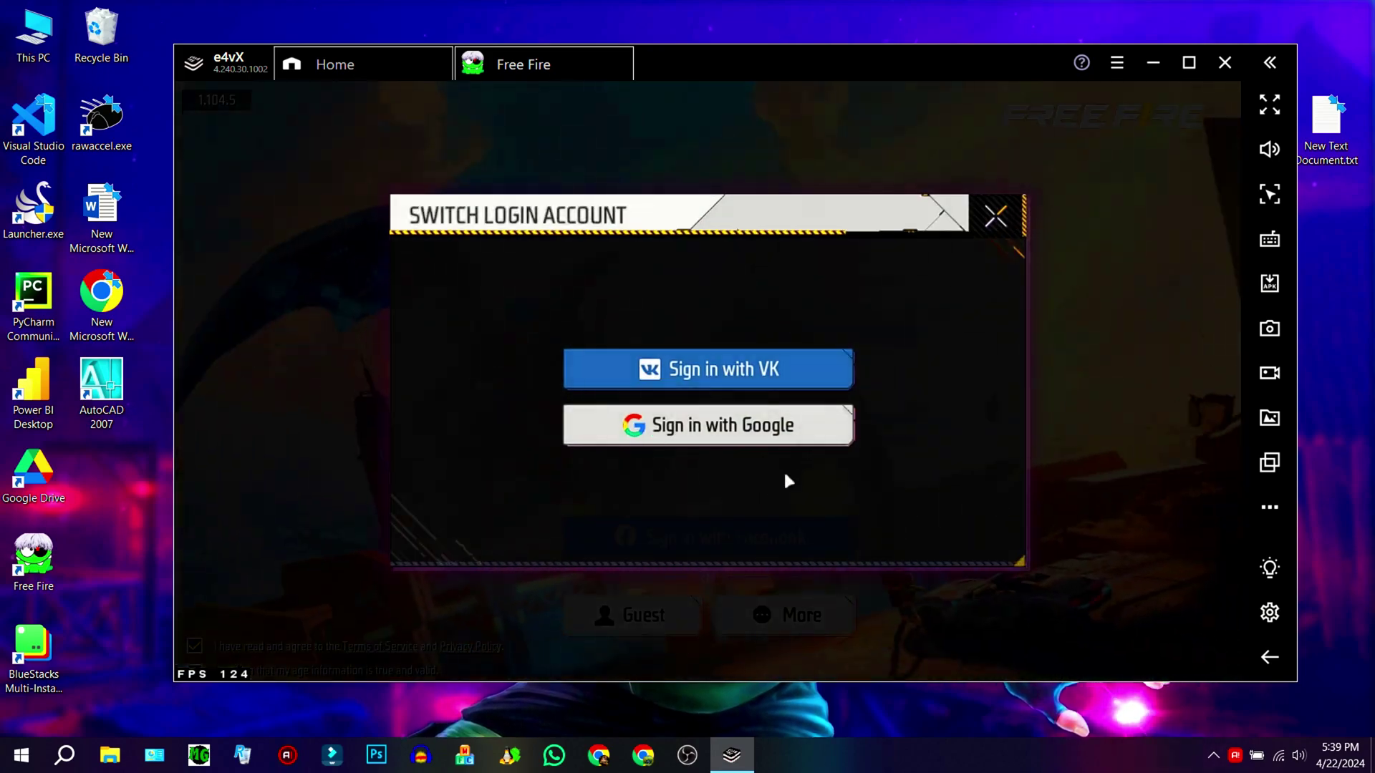
pyautogui.click(717, 414)
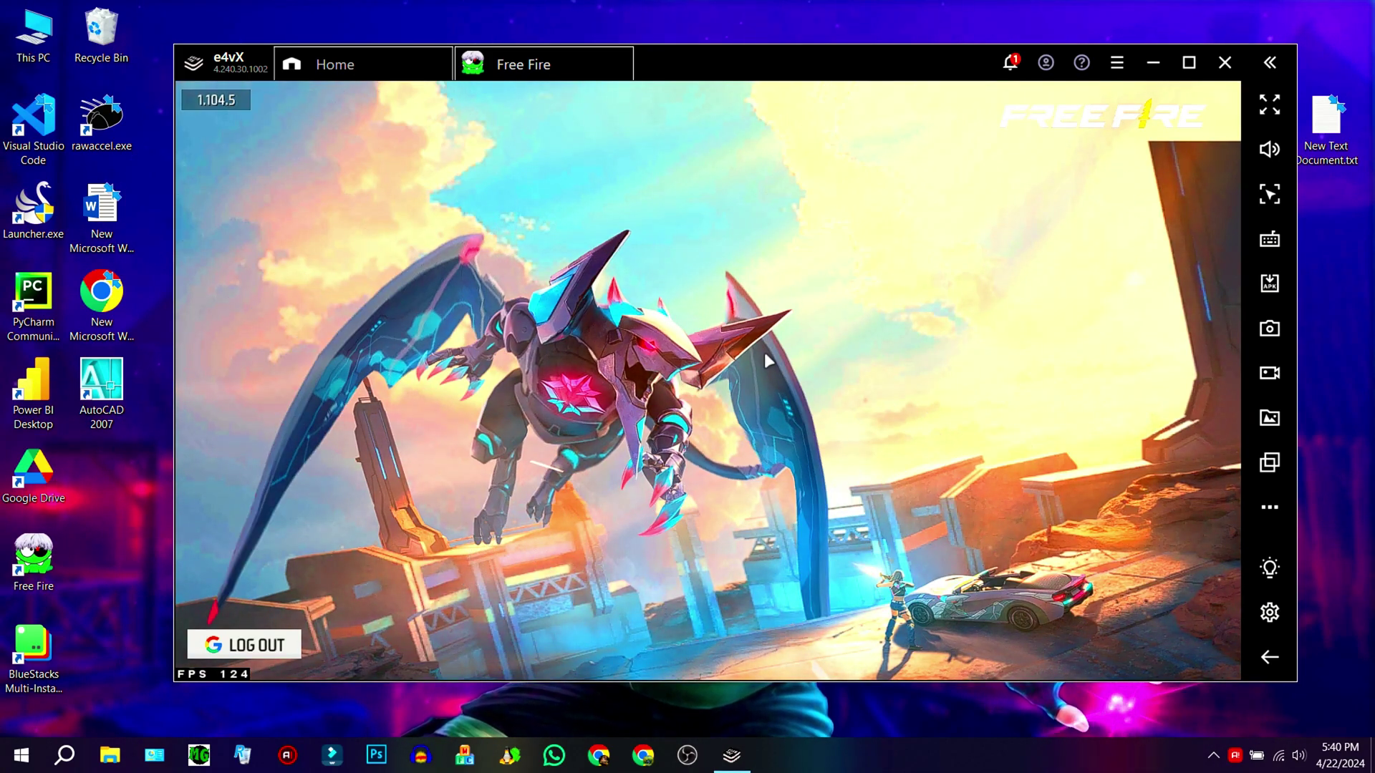
pyautogui.click(491, 205)
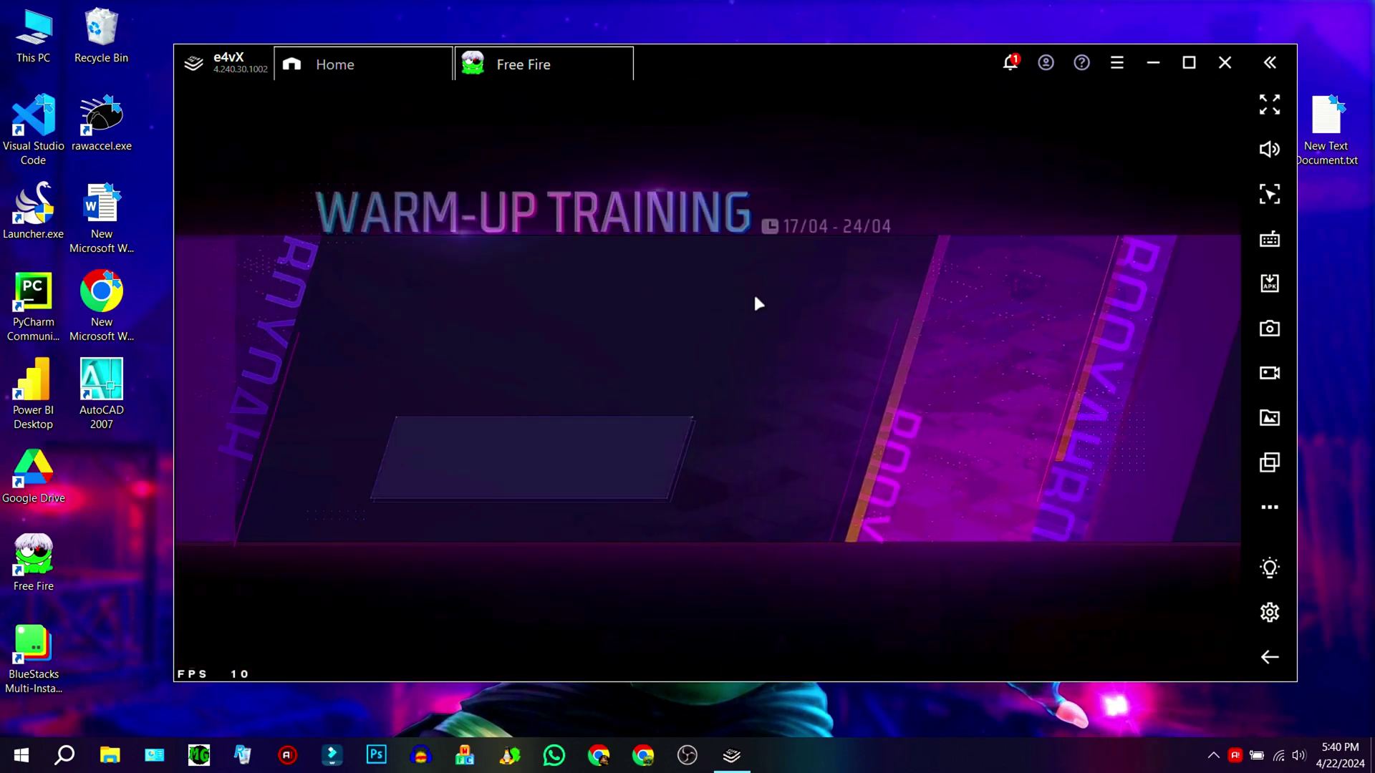
pyautogui.click(1208, 208)
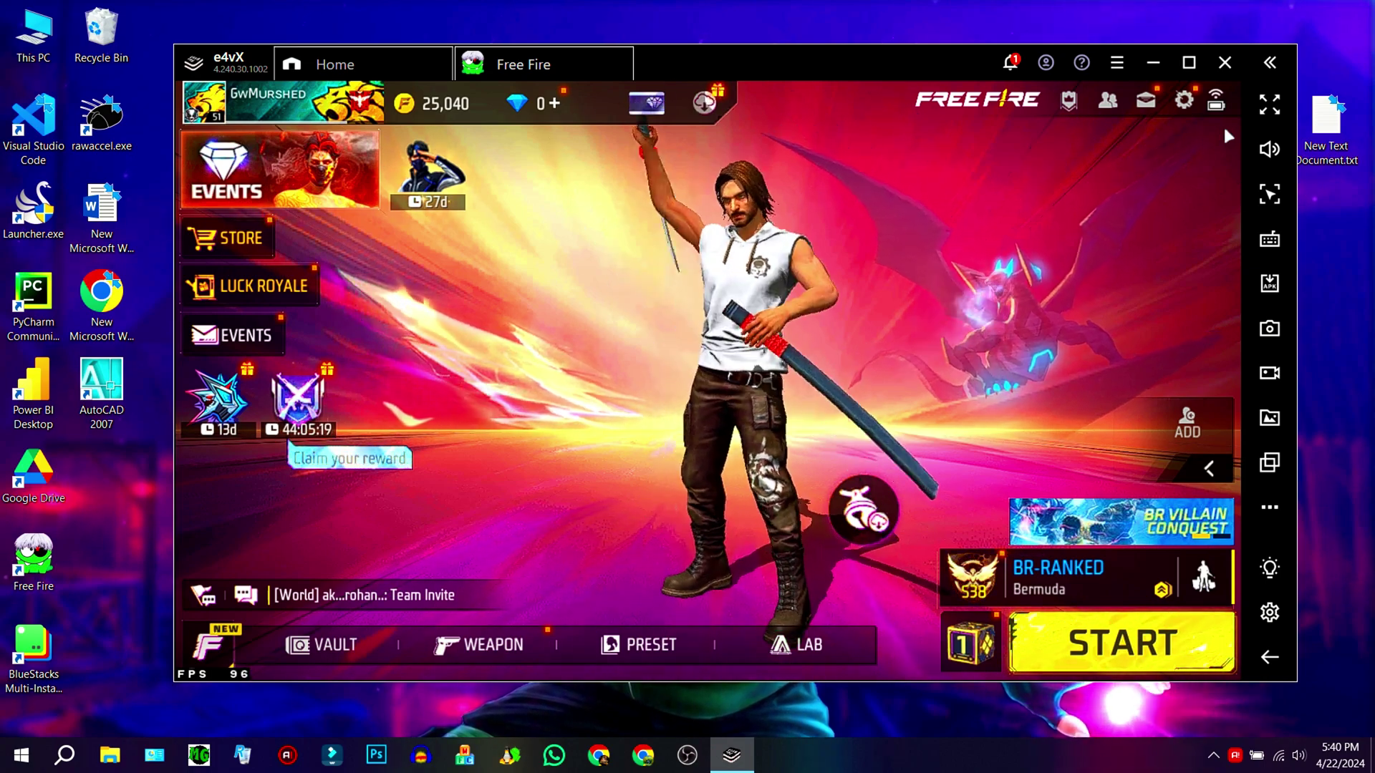
# Download the saved configuration through Settings Sync in the game's basic settings and return to the lobby
pyautogui.click(1183, 101)
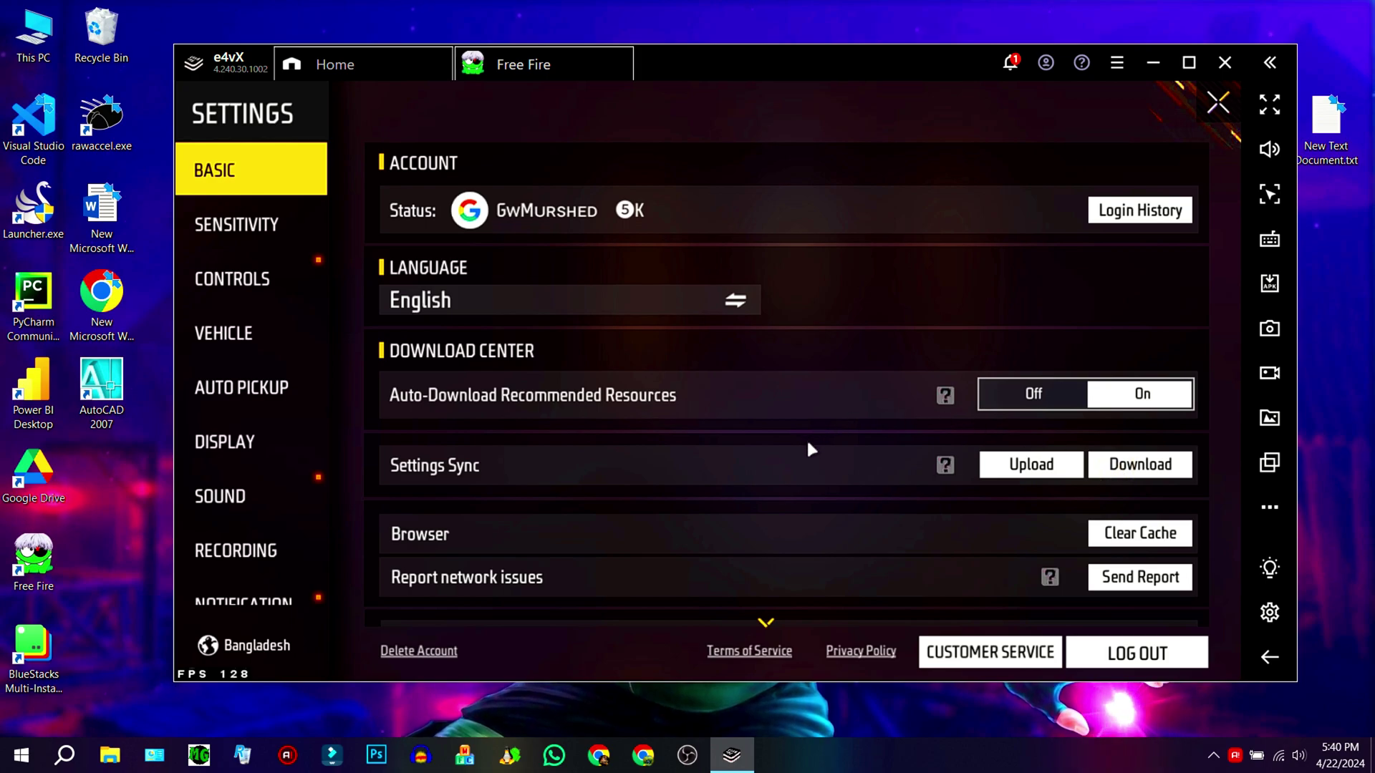
pyautogui.moveTo(795, 475); pyautogui.dragTo(786, 341)
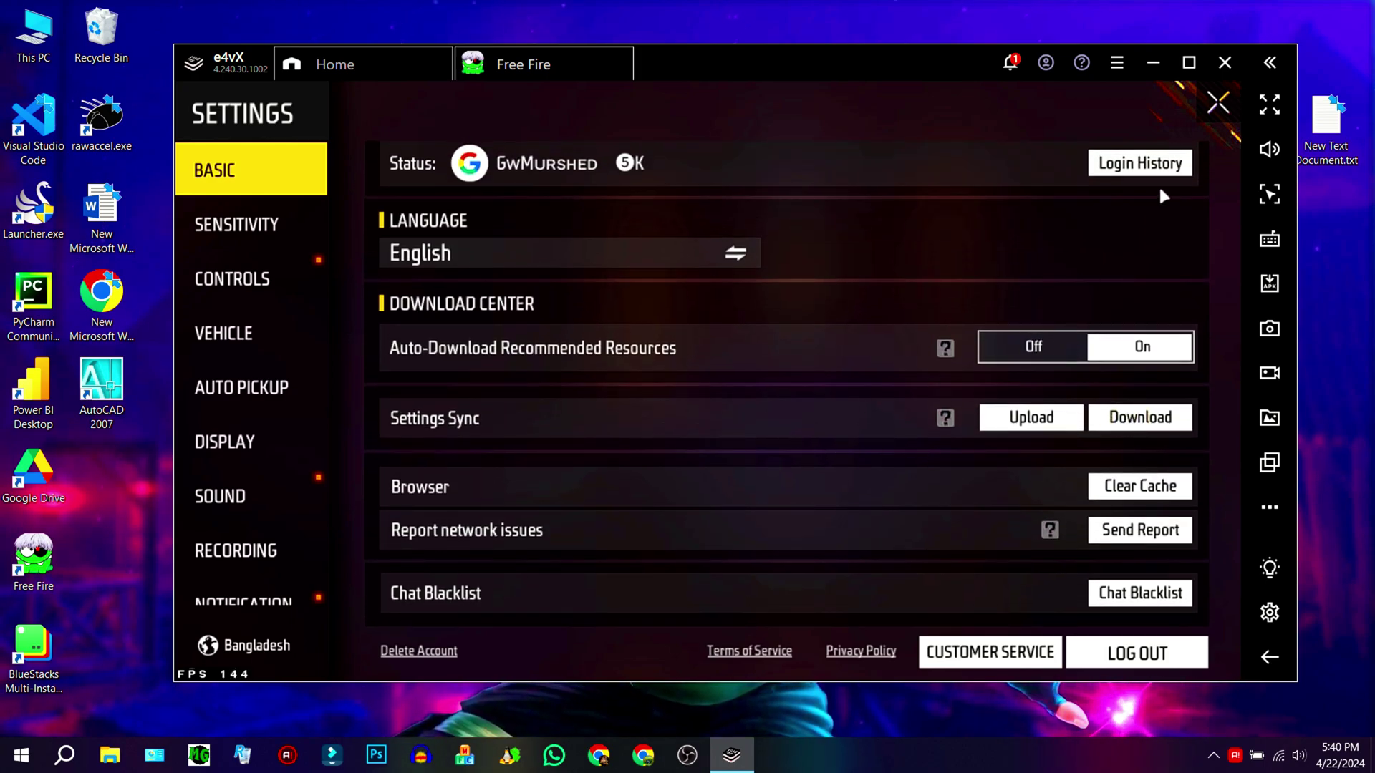
pyautogui.click(1199, 109)
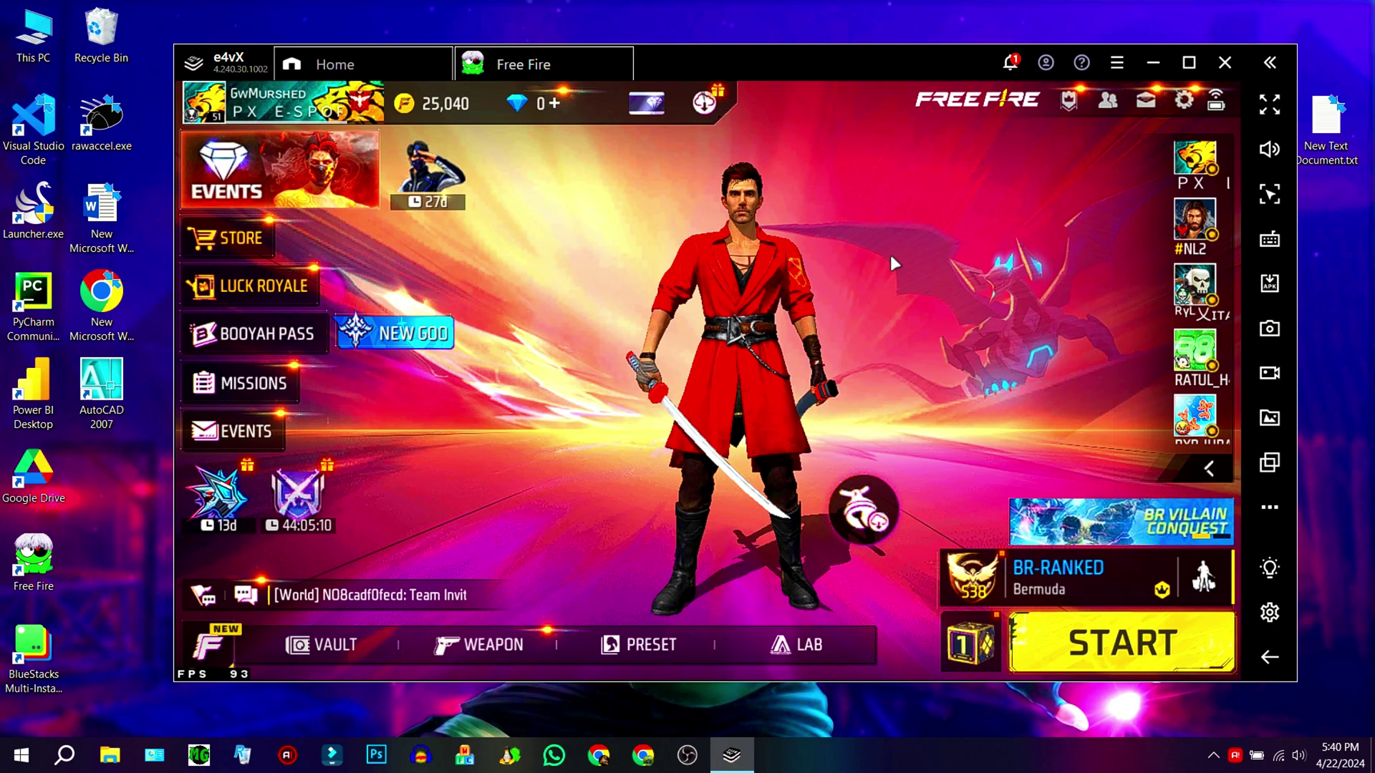
pyautogui.click(1183, 102)
pyautogui.click(1158, 469)
pyautogui.click(828, 459)
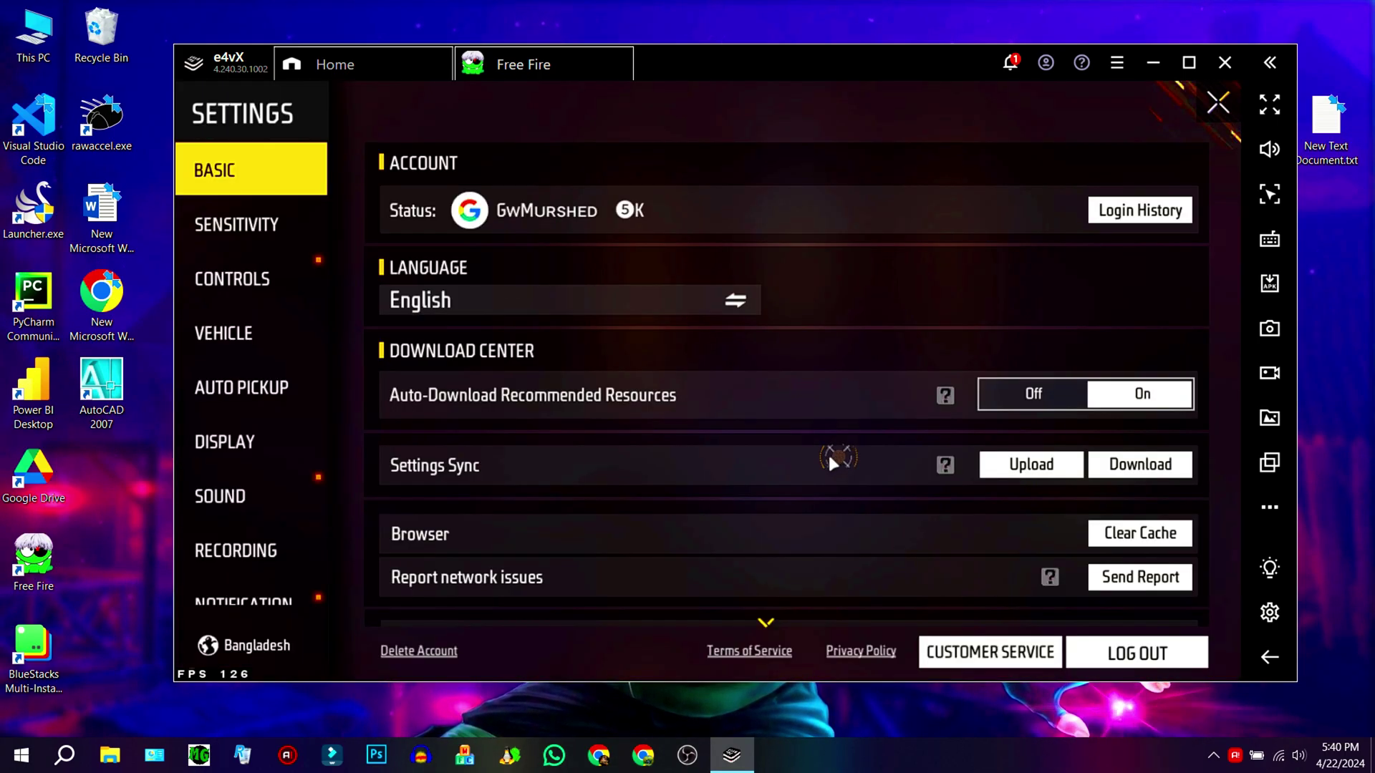
pyautogui.click(1202, 106)
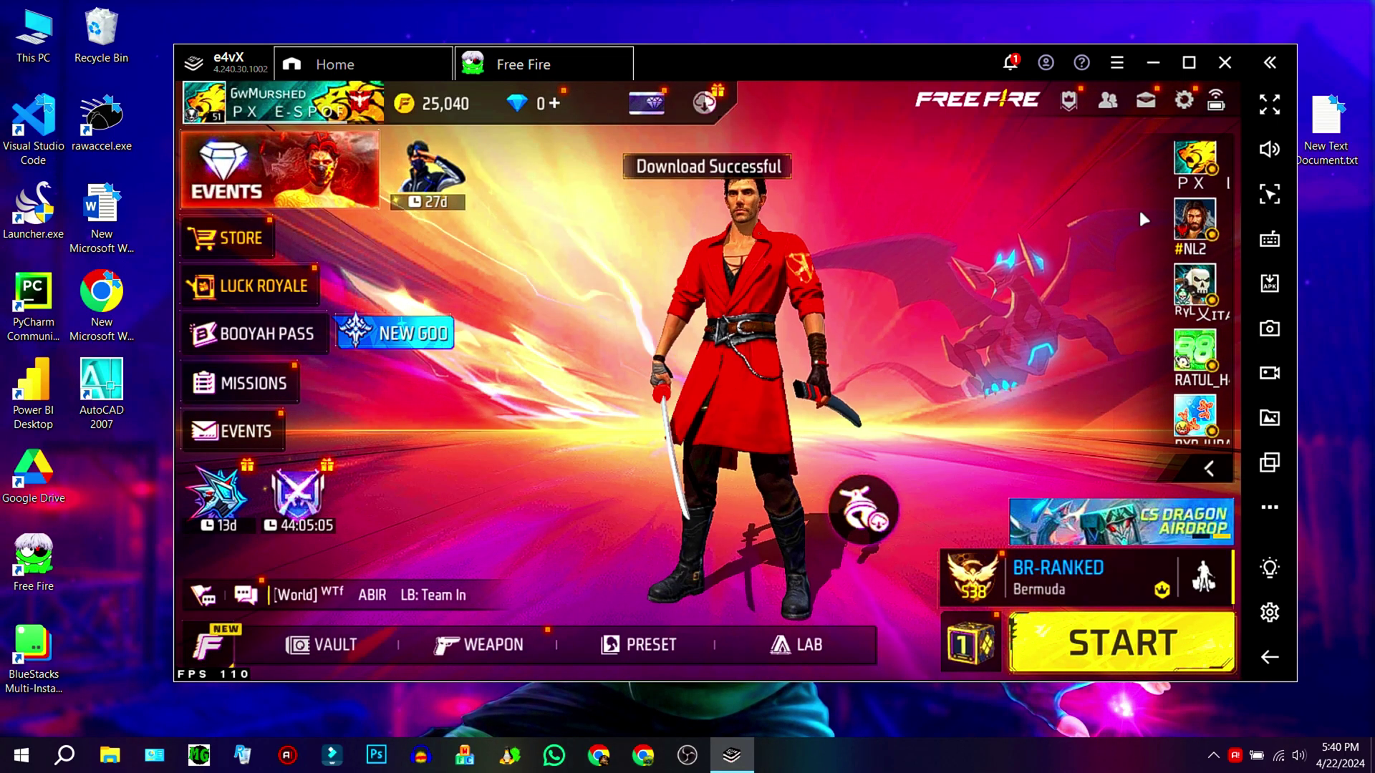
# Reopen the game settings and look through the Sensitivity, Controls, Vehicle, Display, Sound, Recording and Notification categories
pyautogui.click(1185, 104)
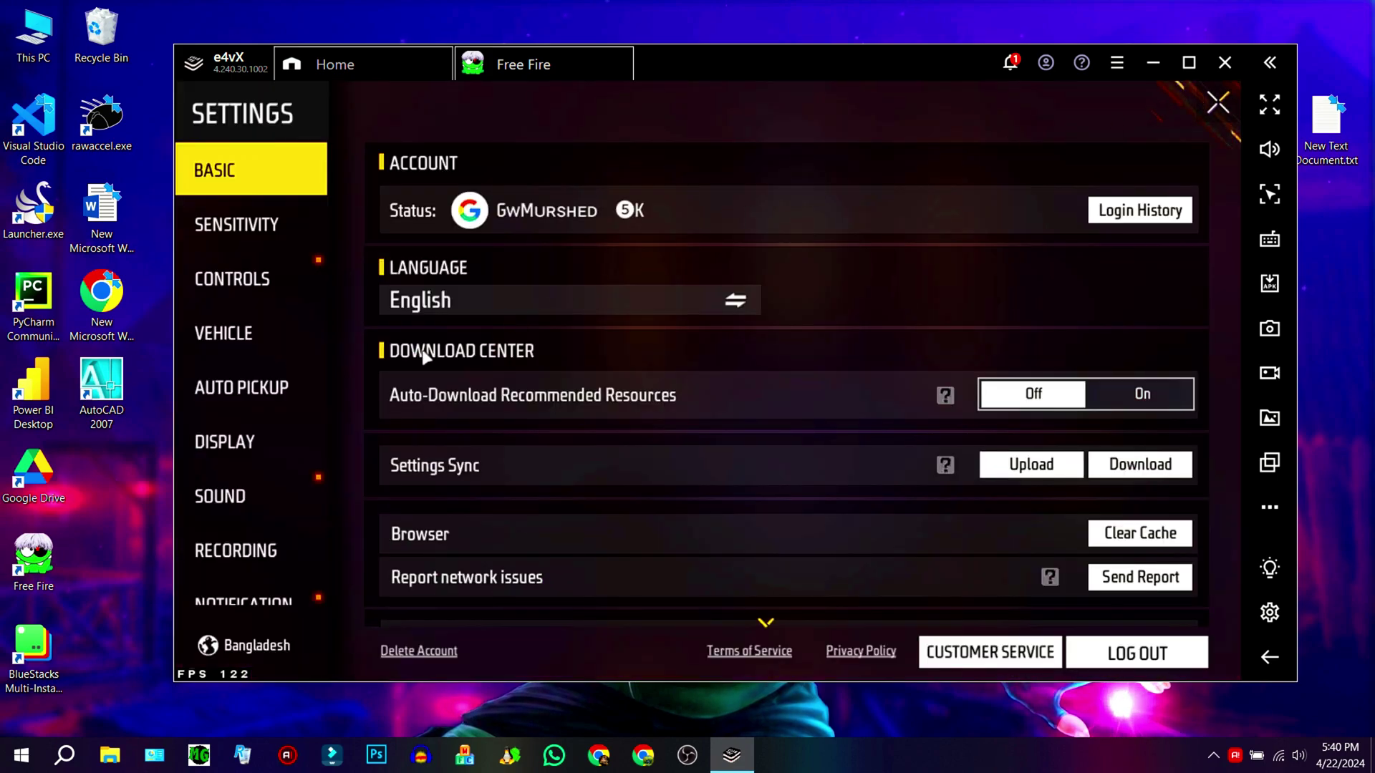
pyautogui.click(234, 242)
pyautogui.click(264, 279)
pyautogui.click(253, 331)
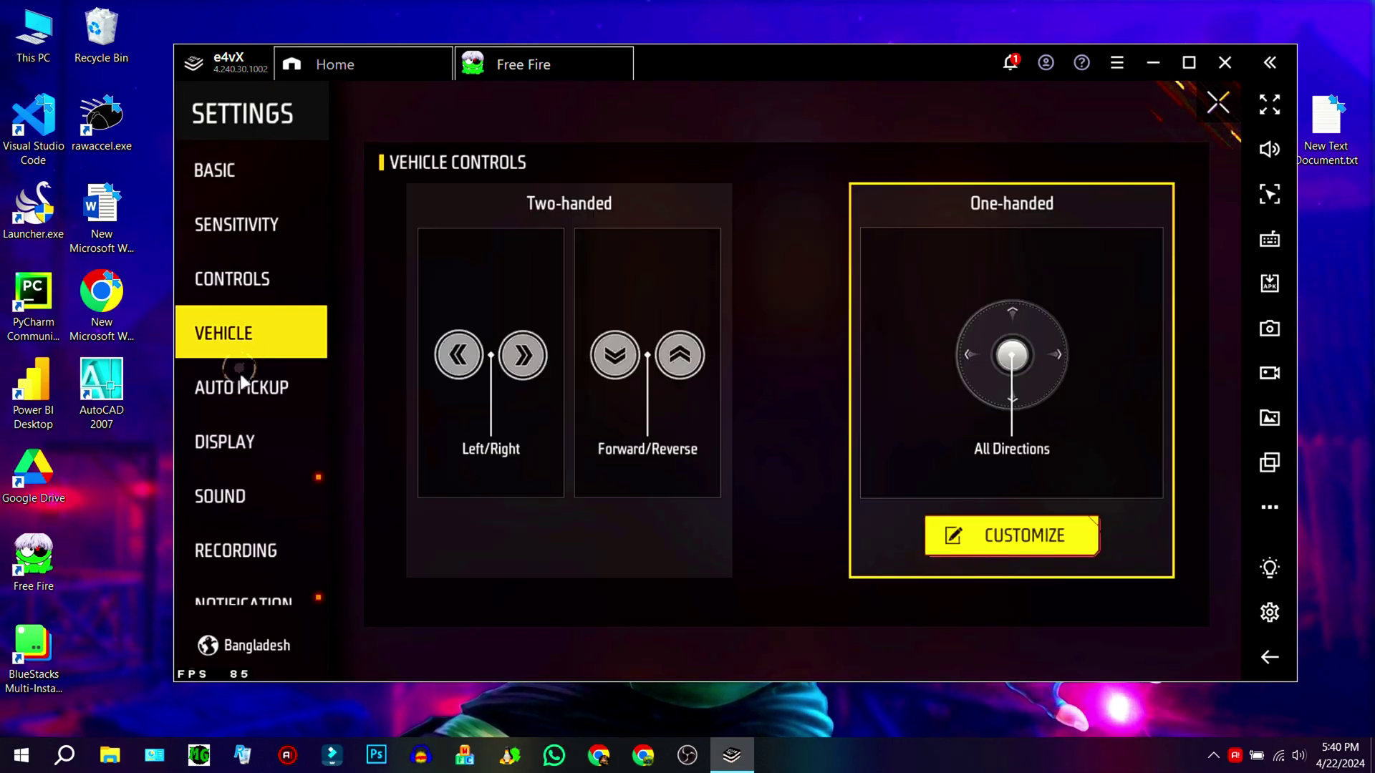
pyautogui.click(247, 441)
pyautogui.click(257, 505)
pyautogui.click(261, 536)
pyautogui.click(272, 587)
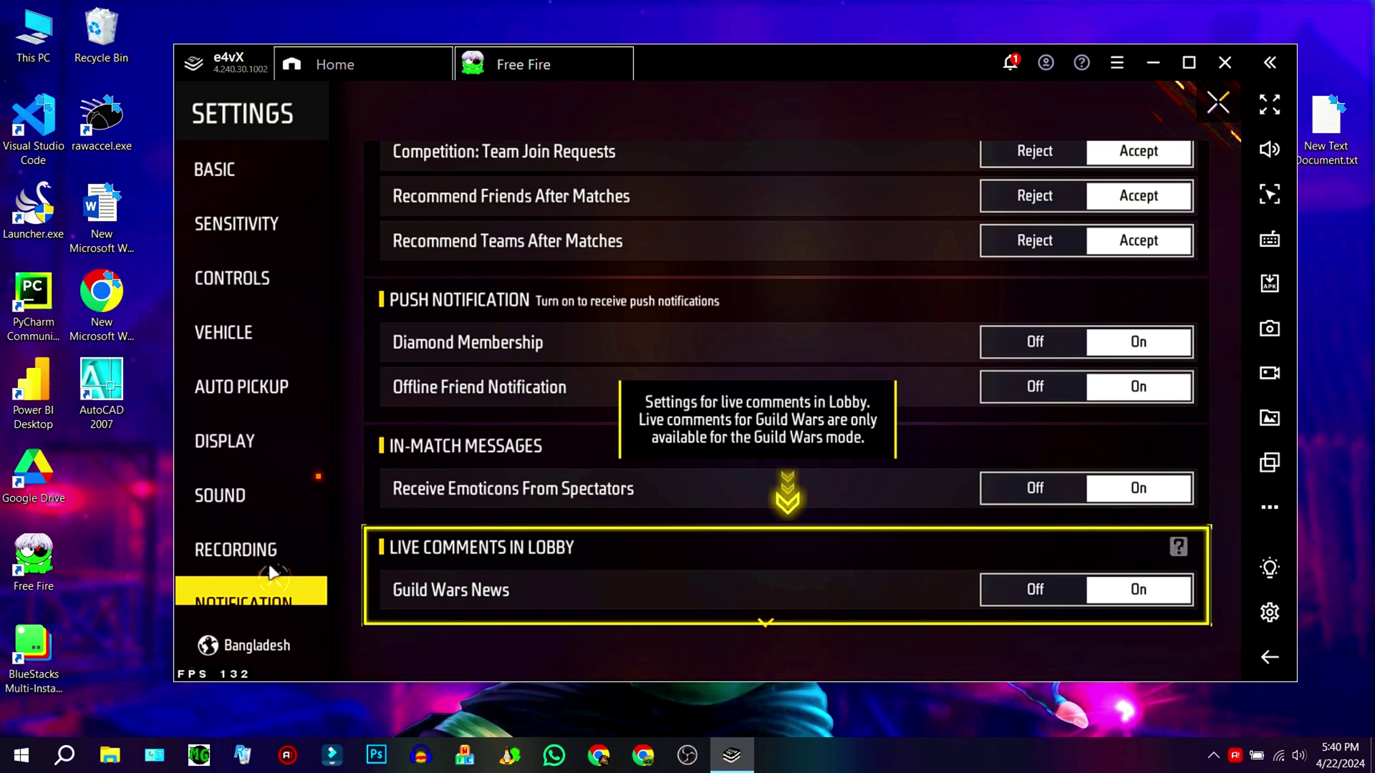
# Examine the graphics, filter, High FPS and minimap options in the Display settings
pyautogui.click(250, 499)
pyautogui.click(245, 451)
pyautogui.scroll(-3, 681, 184)
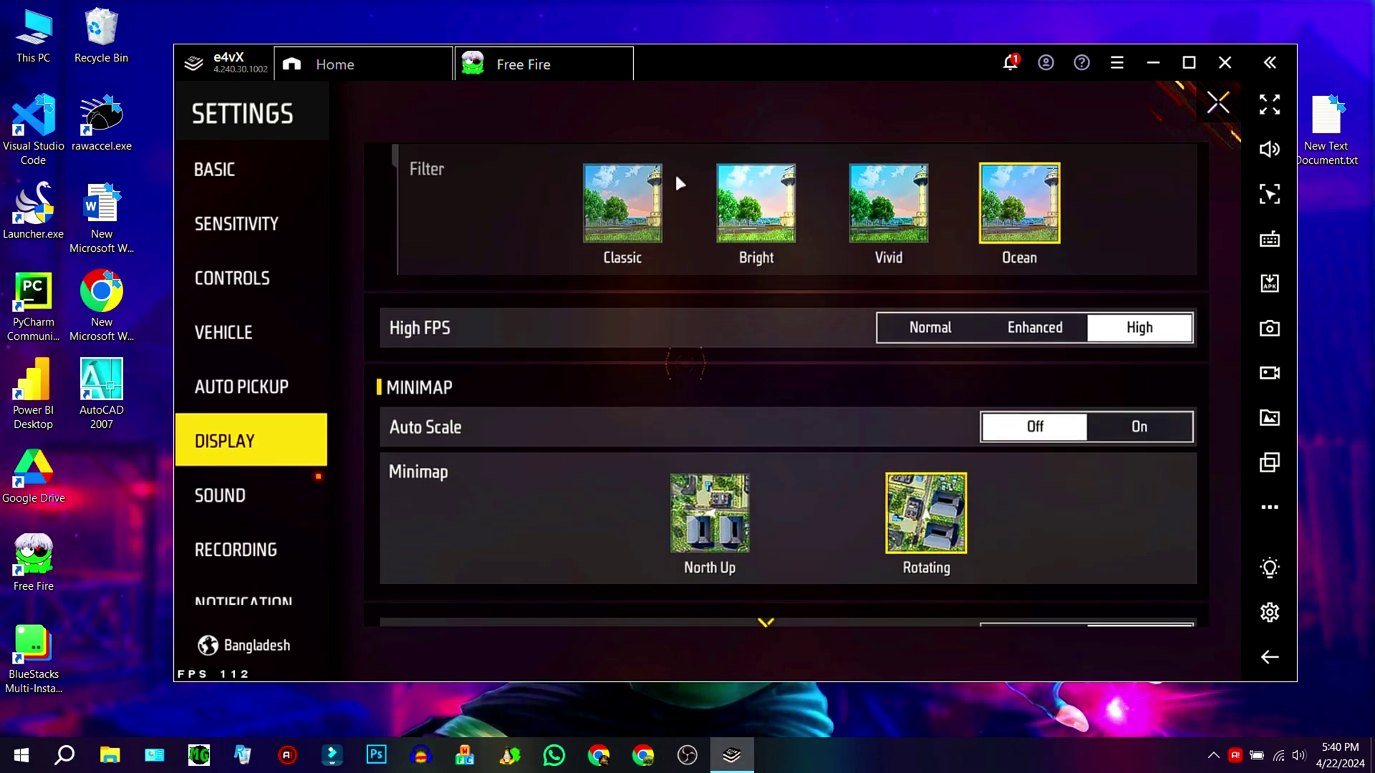
pyautogui.scroll(2, 1099, 414)
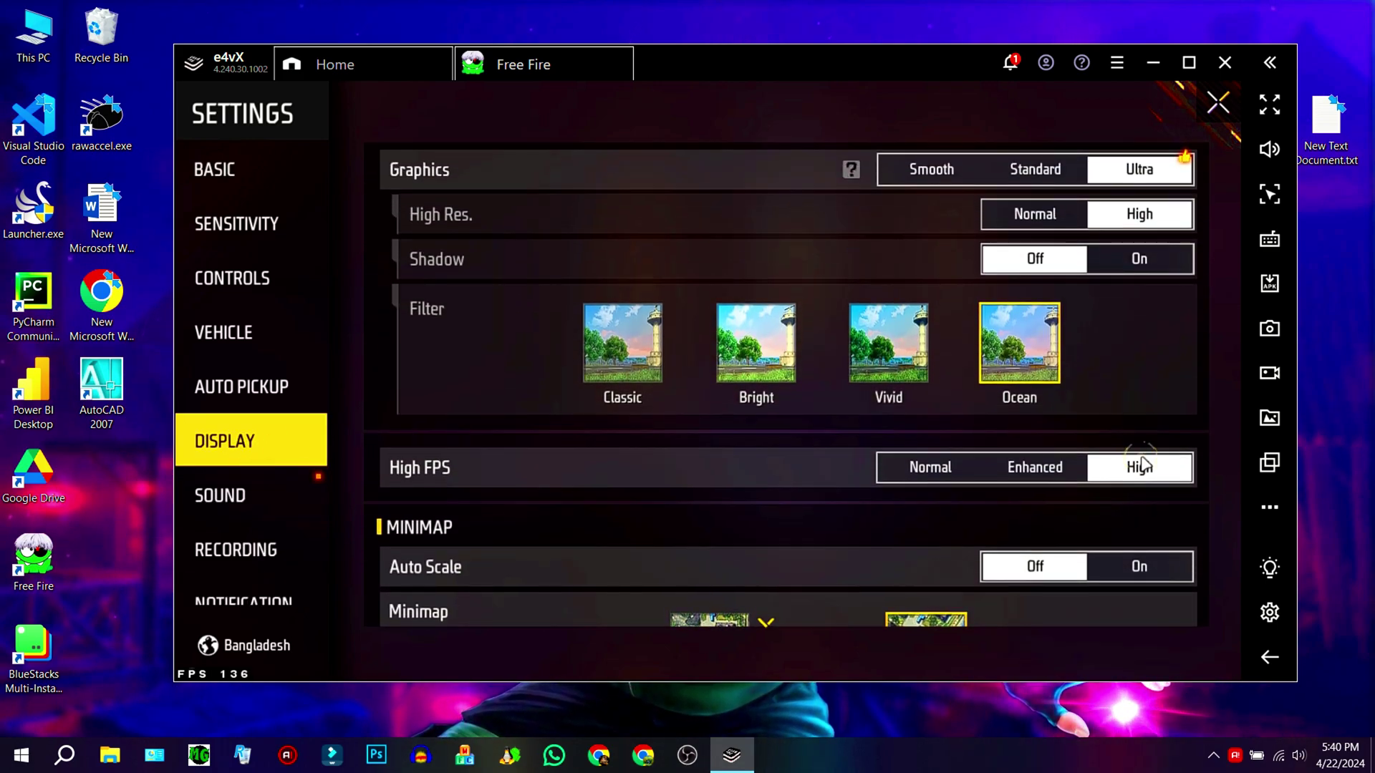
# Inspect the custom HUD layout of Preset 2 from the Controls settings, leave it and close the settings
pyautogui.click(247, 279)
pyautogui.click(1068, 656)
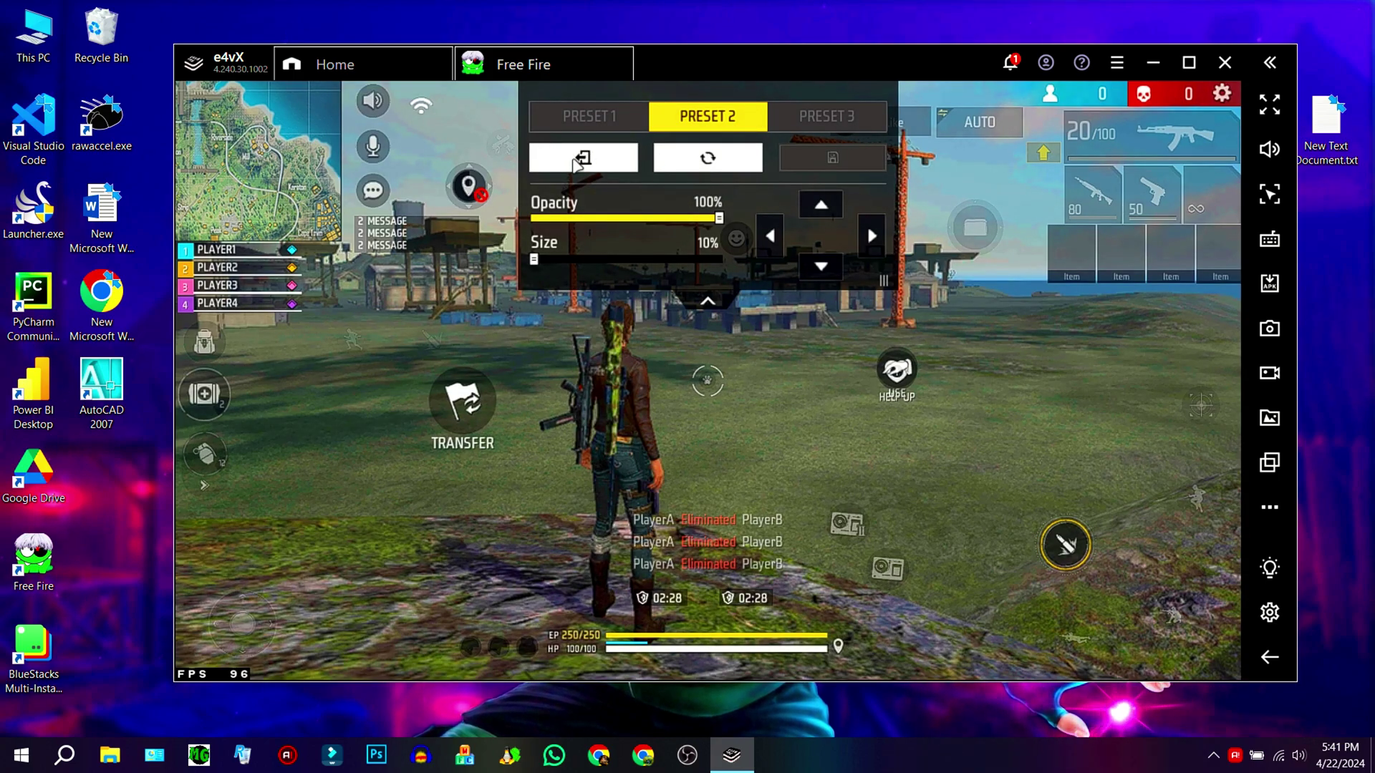
pyautogui.click(577, 163)
pyautogui.click(1218, 103)
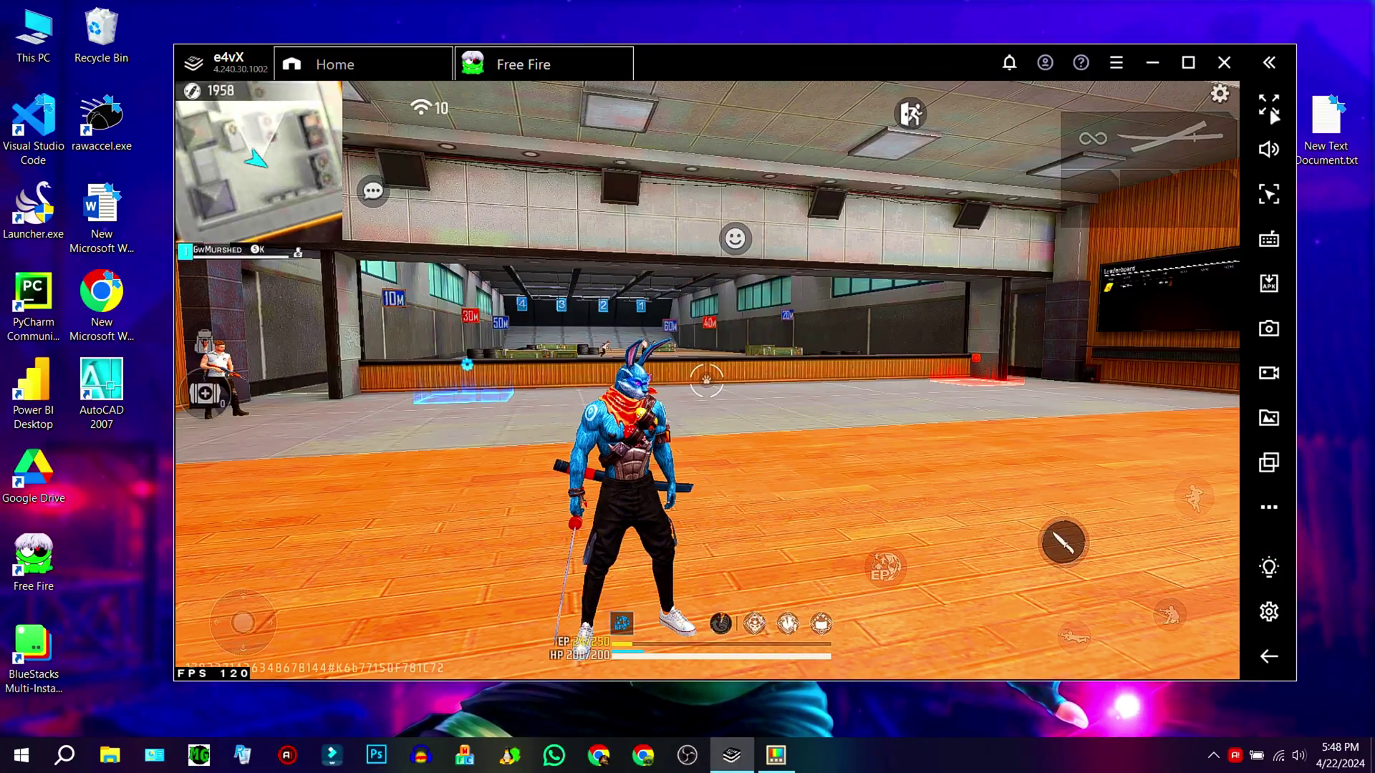
# Switch the emulator to full screen, run to the weapon crate in the training hall and open it
pyautogui.press('F11')
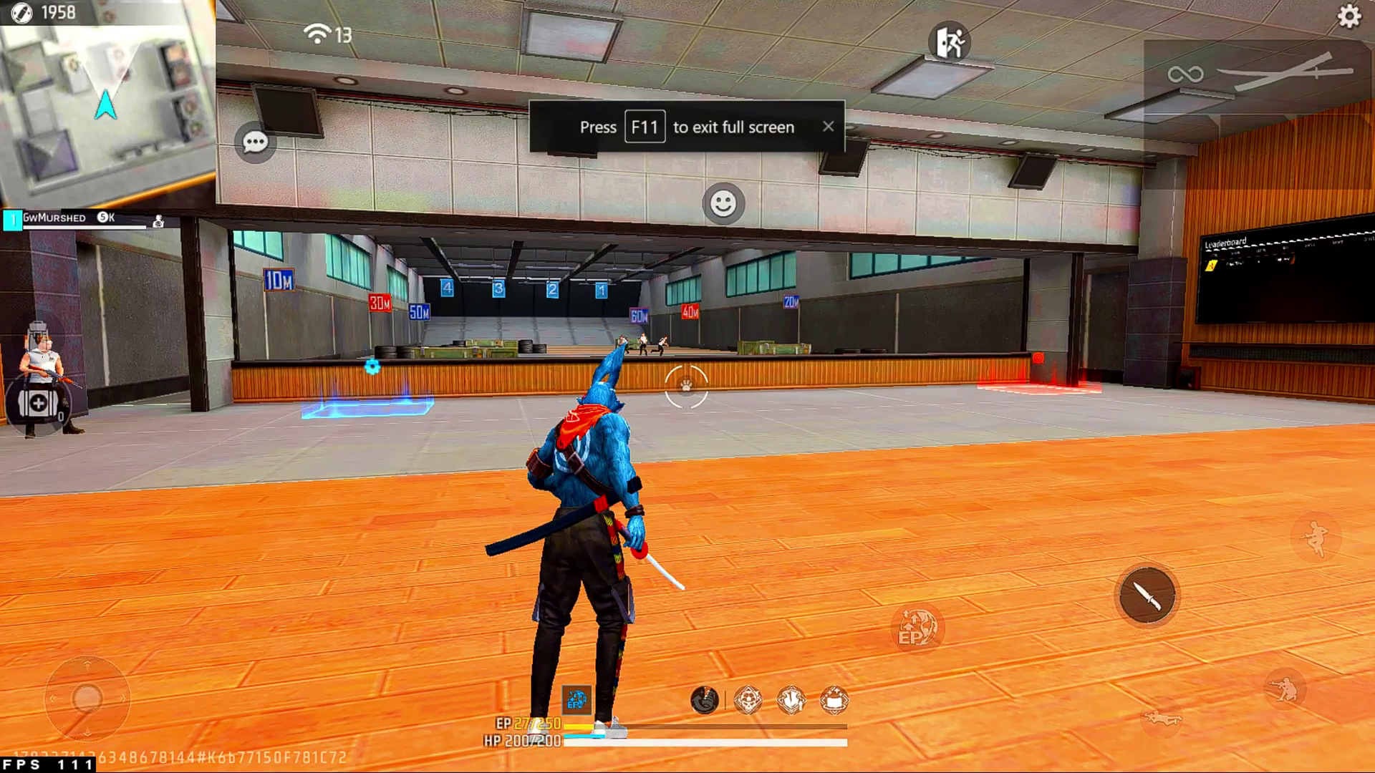
pyautogui.press('w')
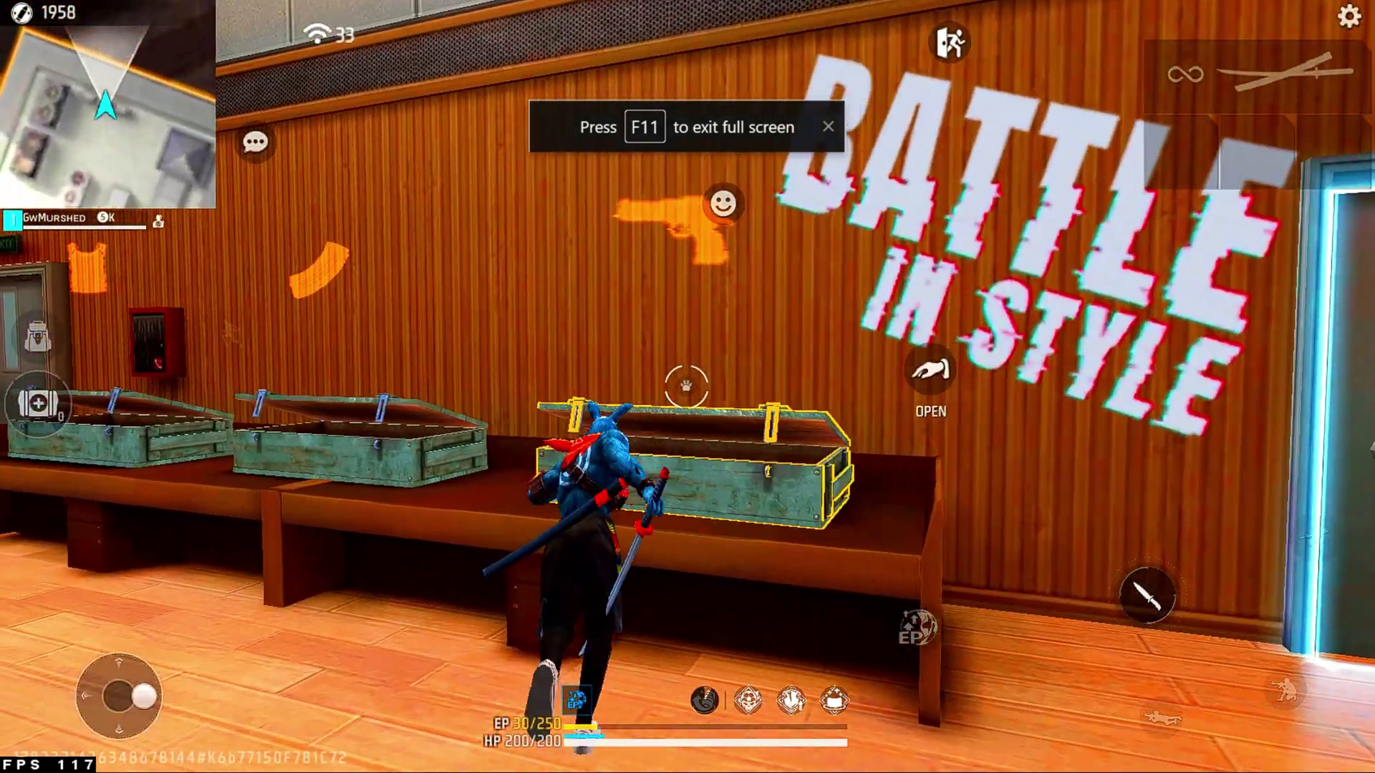
pyautogui.press('f')
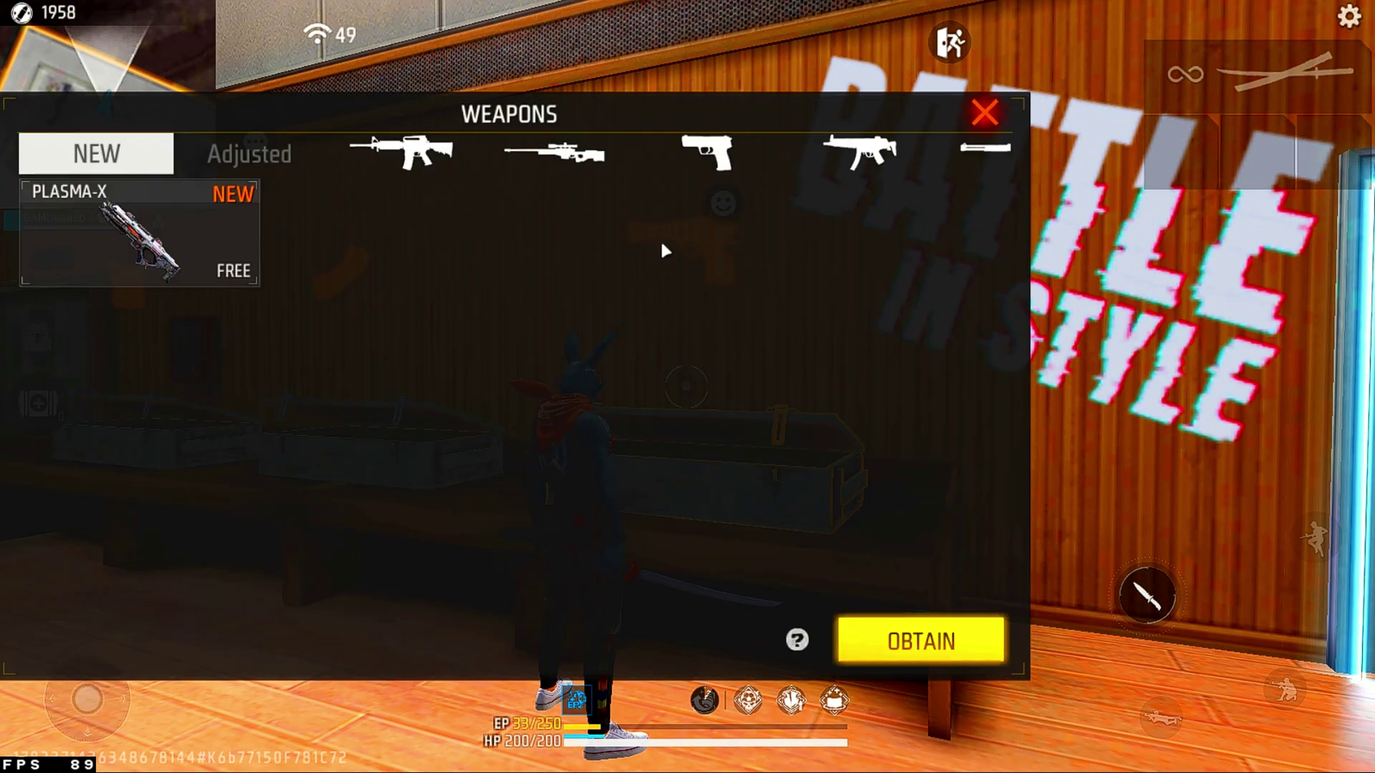
# Obtain the Desert Eagle from the pistol category of the weapon crate
pyautogui.click(608, 153)
pyautogui.click(641, 157)
pyautogui.click(323, 238)
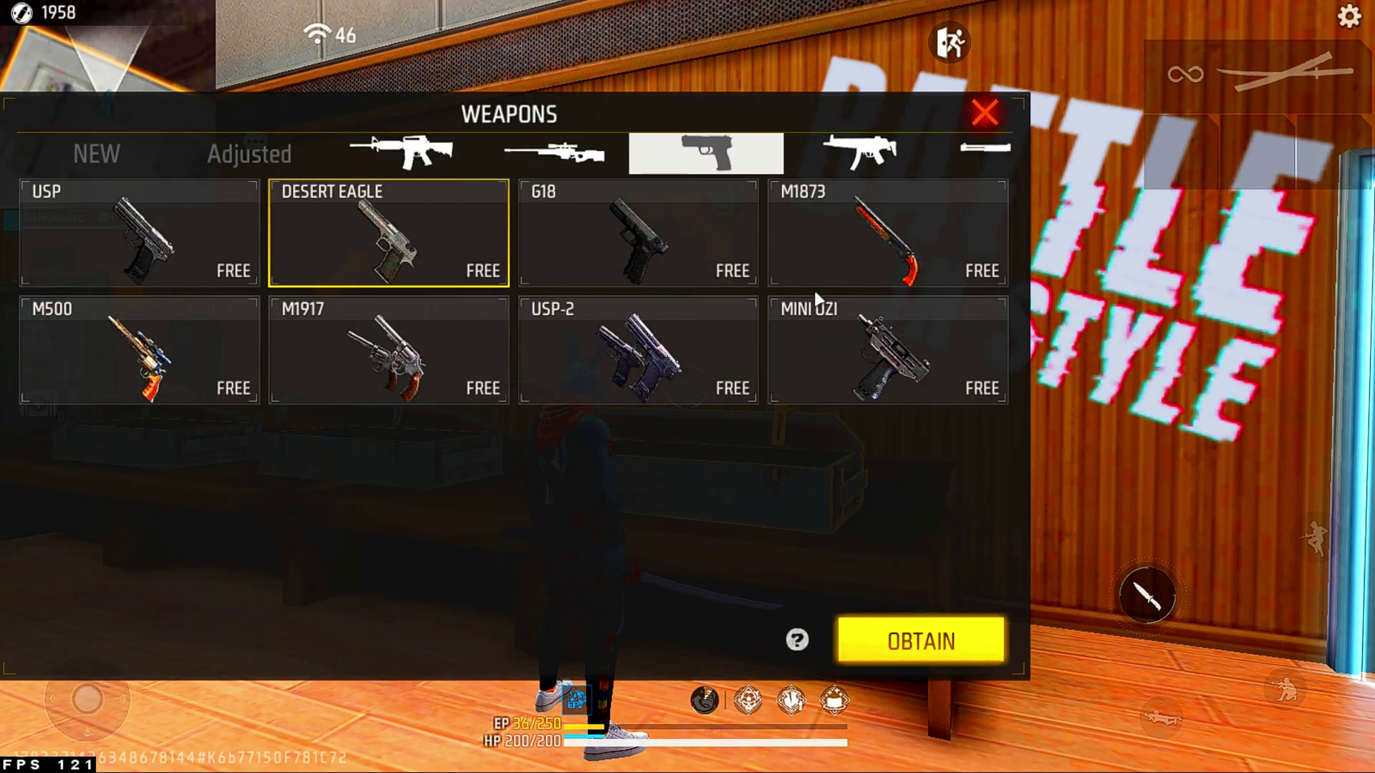
pyautogui.click(885, 630)
# Obtain the UMP submachine gun and the M1014 shotgun and close the weapons list
pyautogui.click(858, 153)
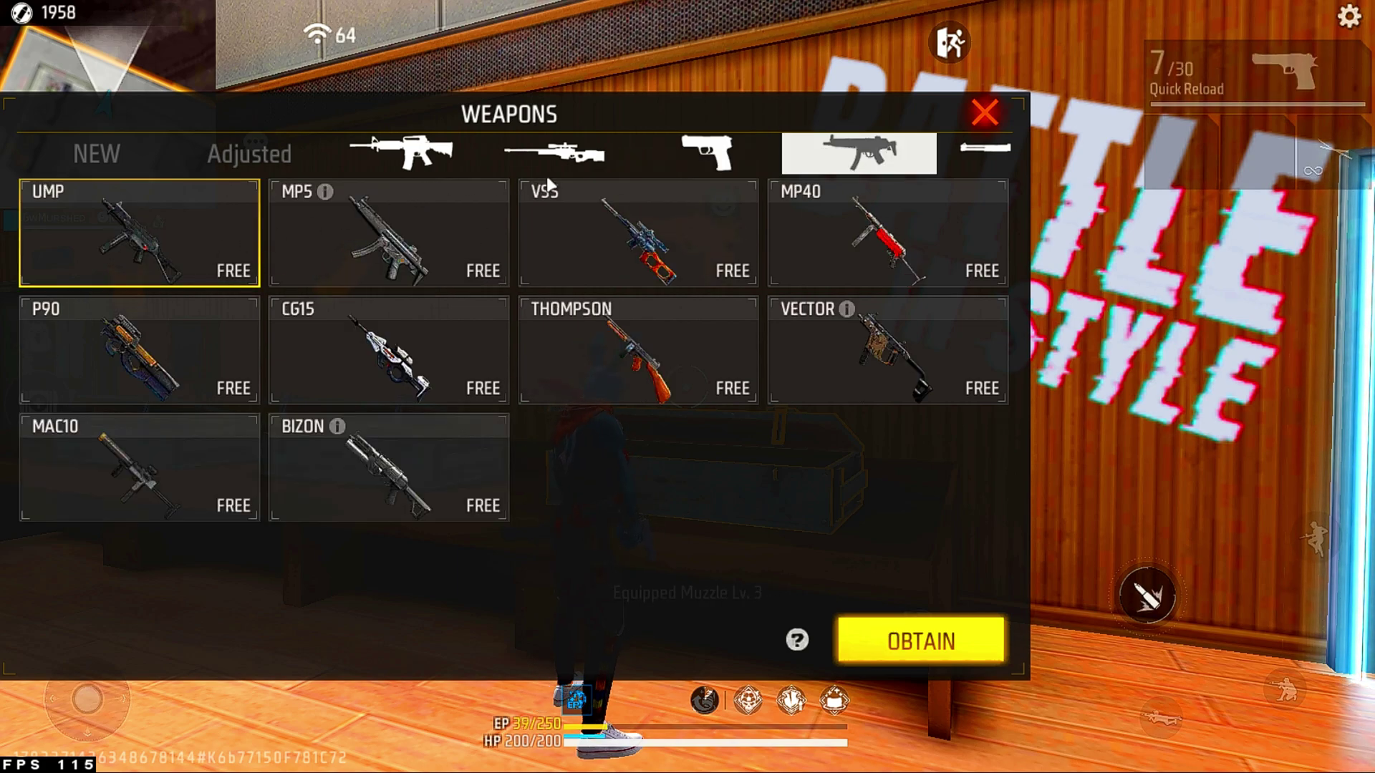
pyautogui.click(921, 641)
pyautogui.click(985, 148)
pyautogui.click(921, 641)
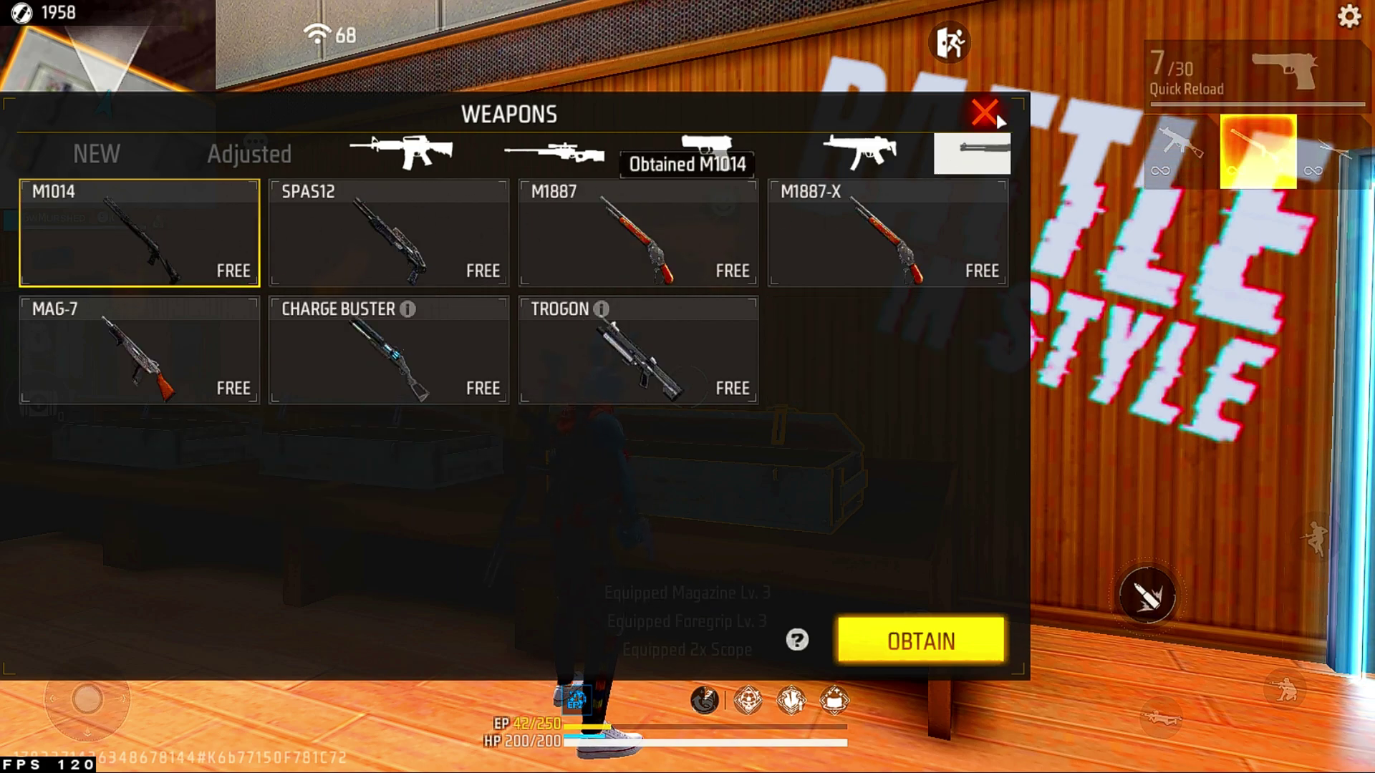
pyautogui.click(985, 115)
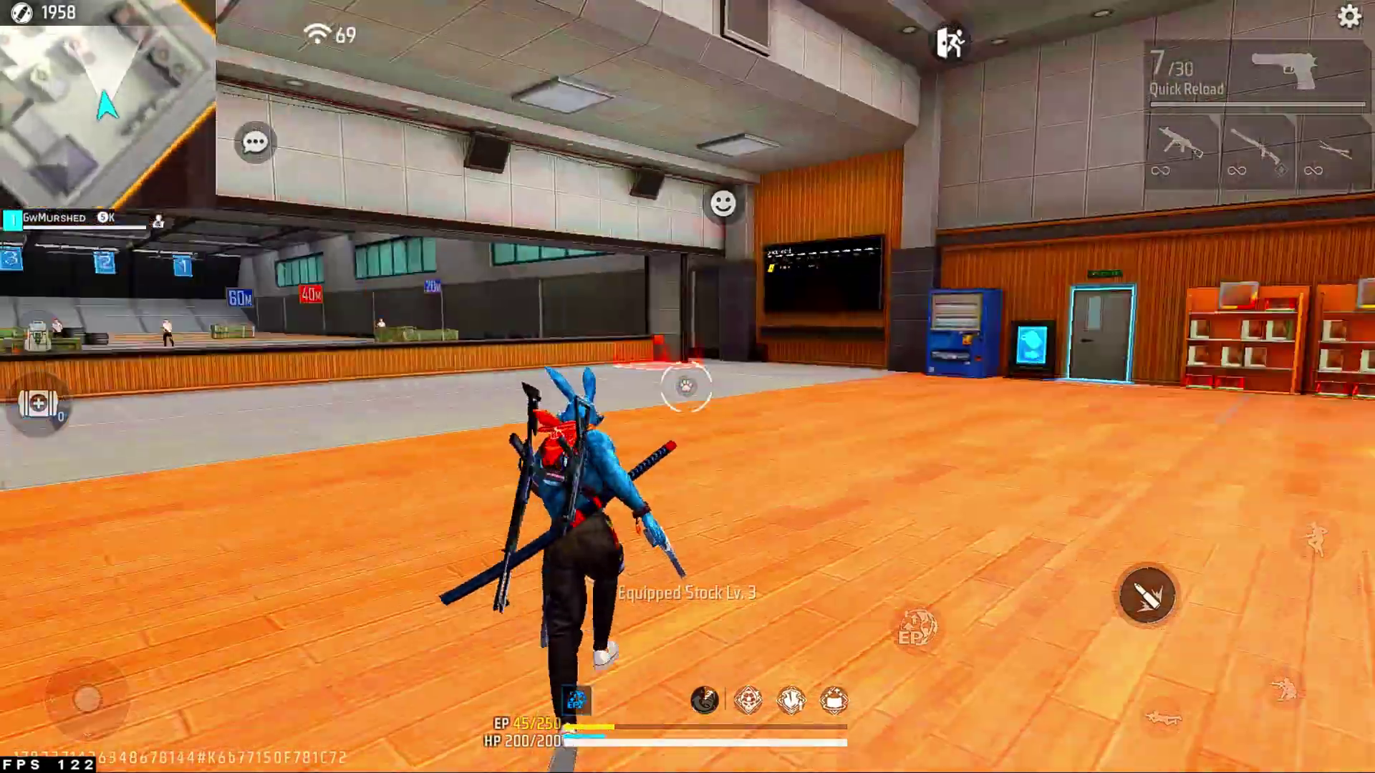
# Equip the UMP and fire at the practice targets in the training hall
pyautogui.press('2')
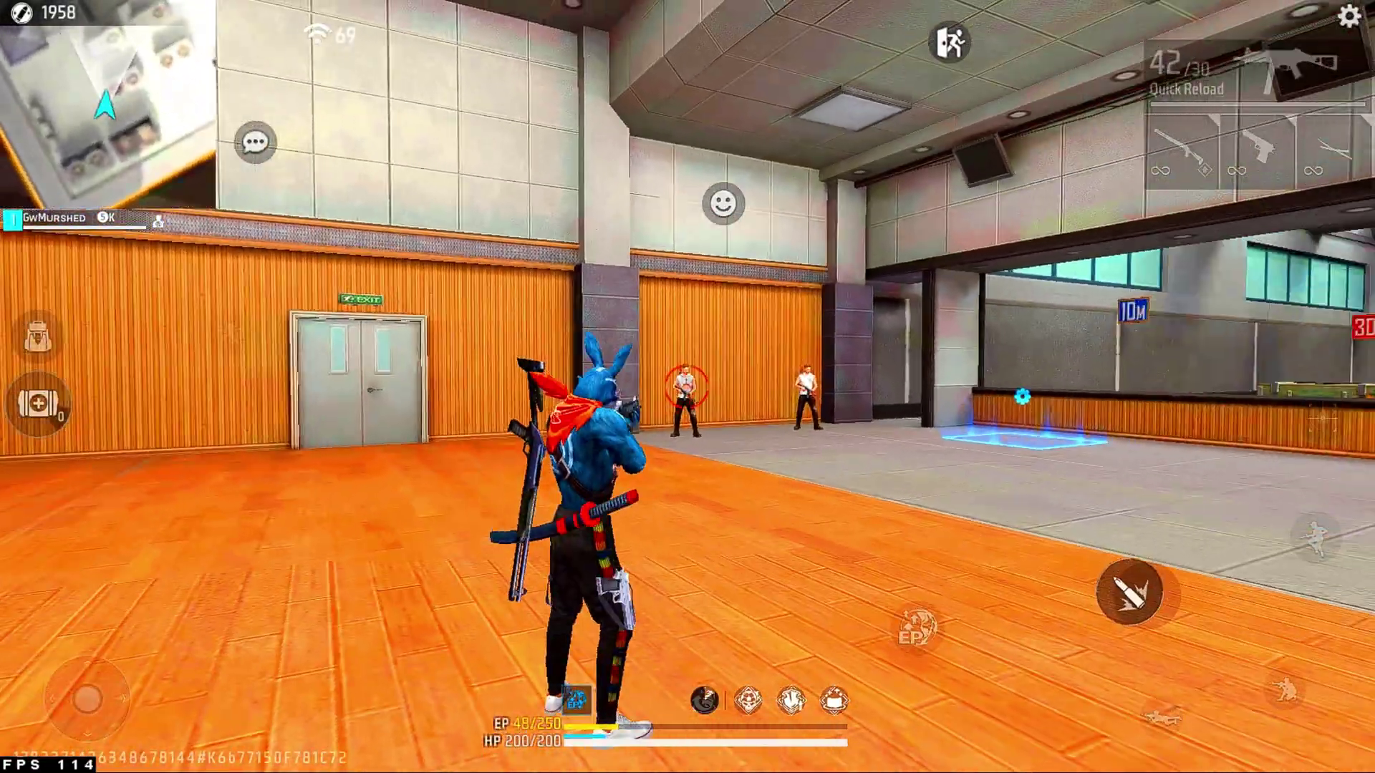
pyautogui.click(687, 387)
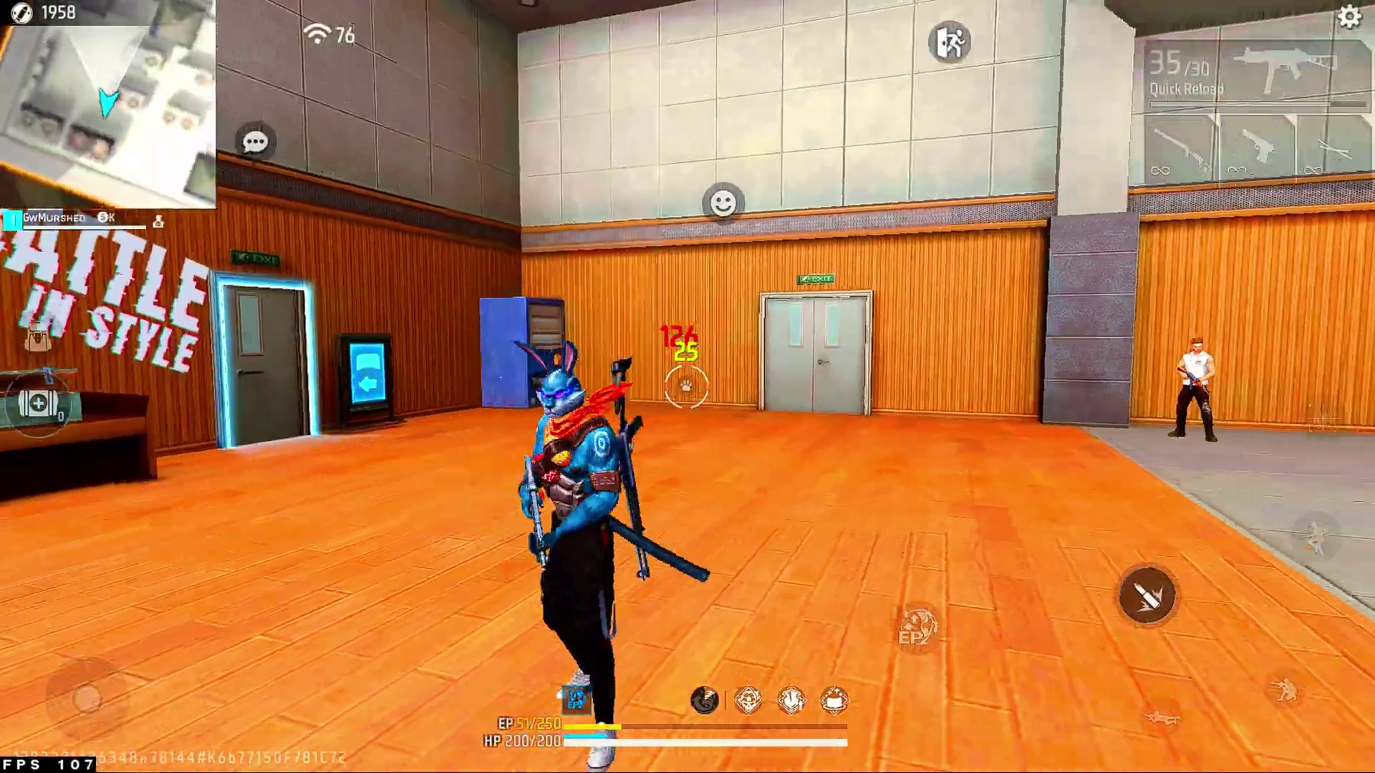
pyautogui.click(687, 386)
pyautogui.click(687, 387)
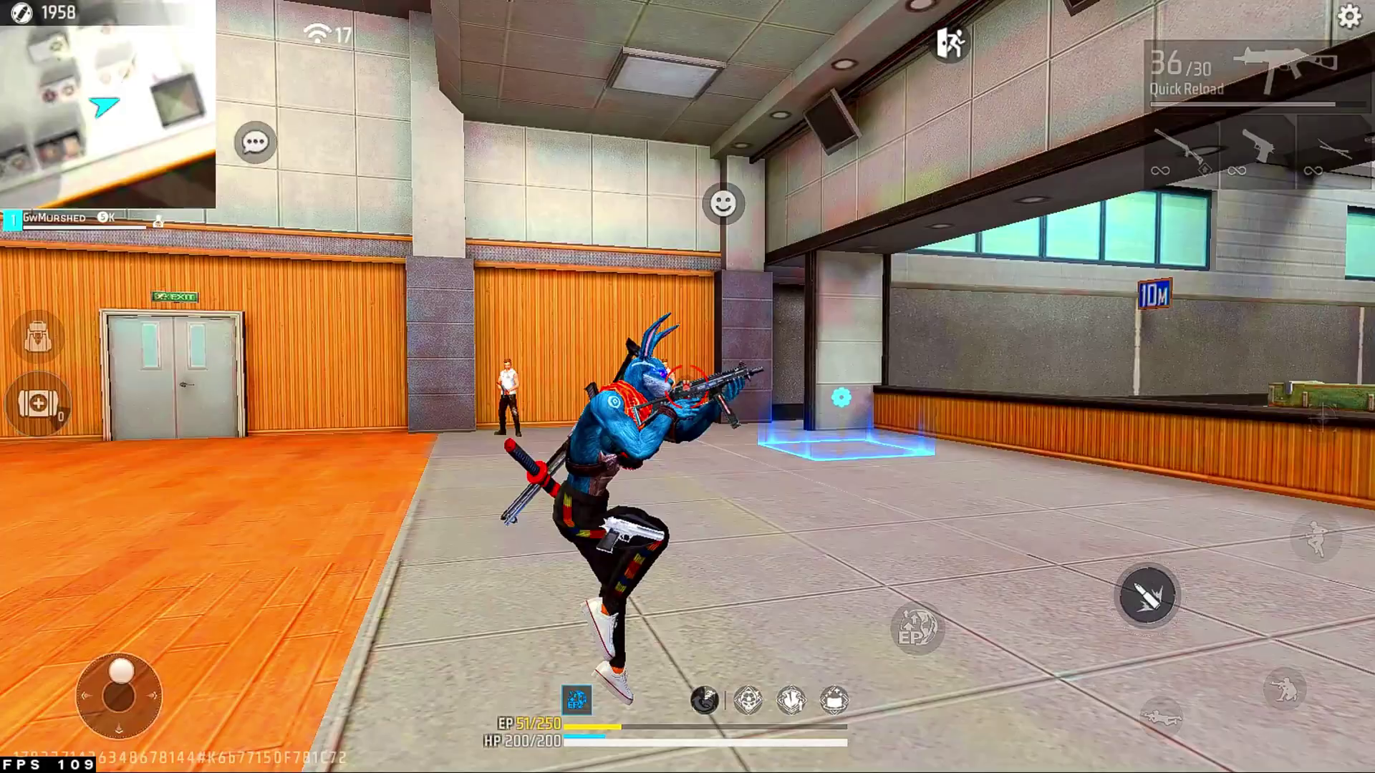
# Equip the M1014 shotgun and shoot the practice targets while moving around the hall
pyautogui.press('1')
pyautogui.click(688, 386)
pyautogui.click(687, 387)
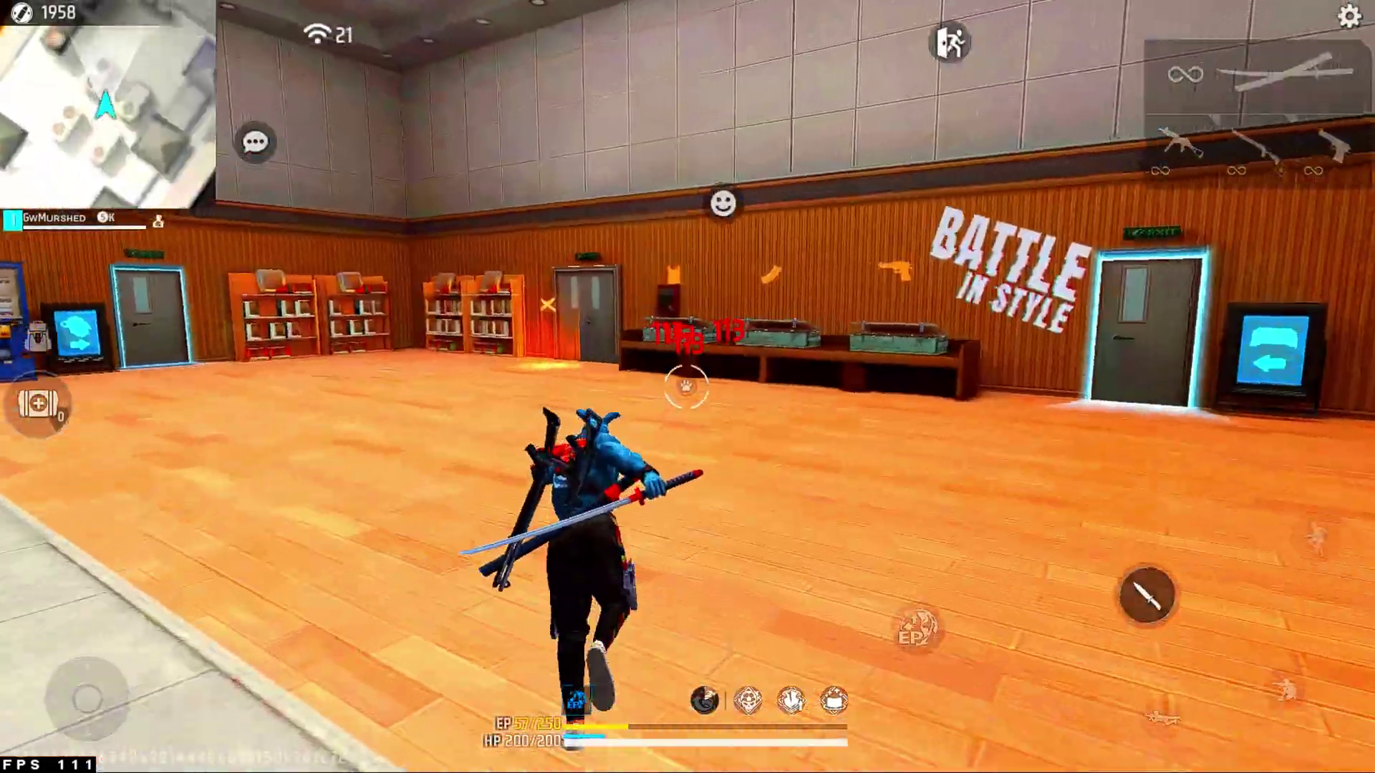
pyautogui.click(688, 387)
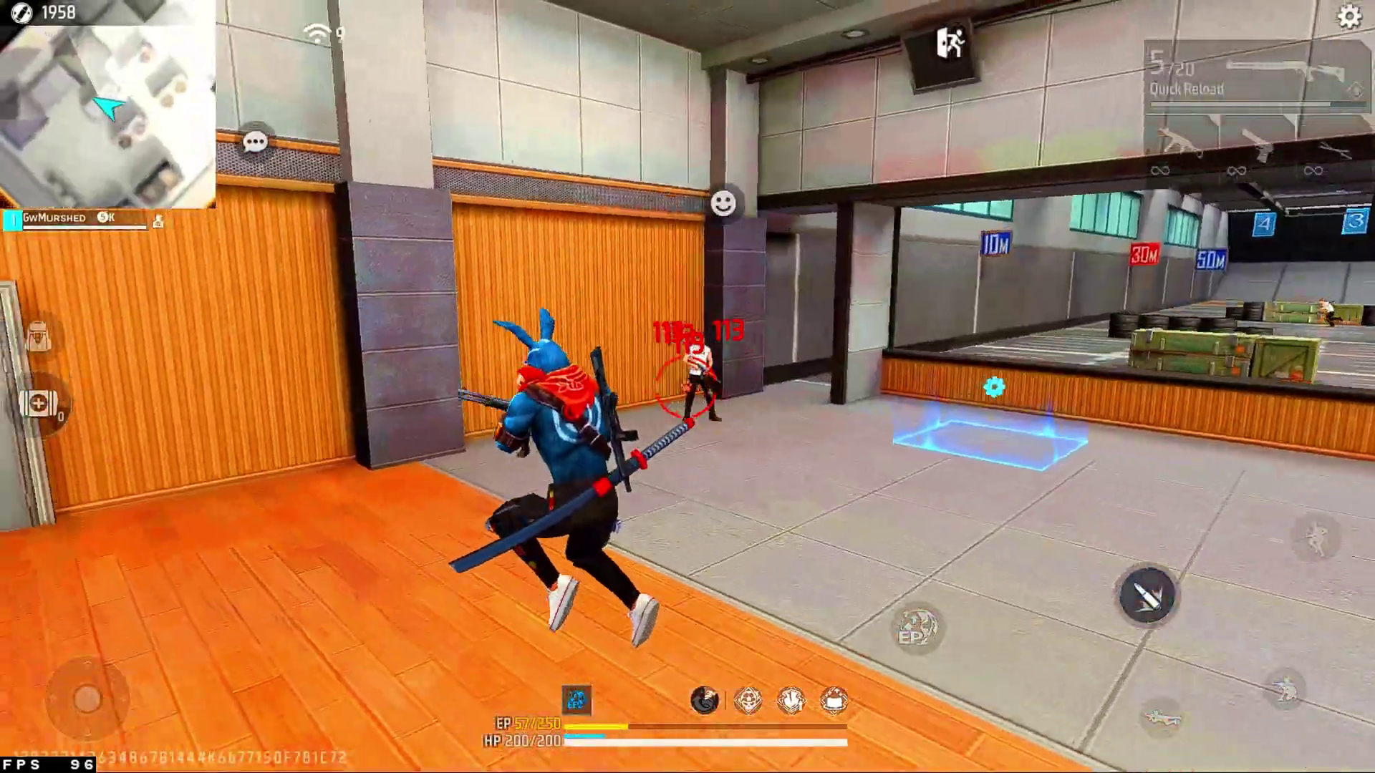